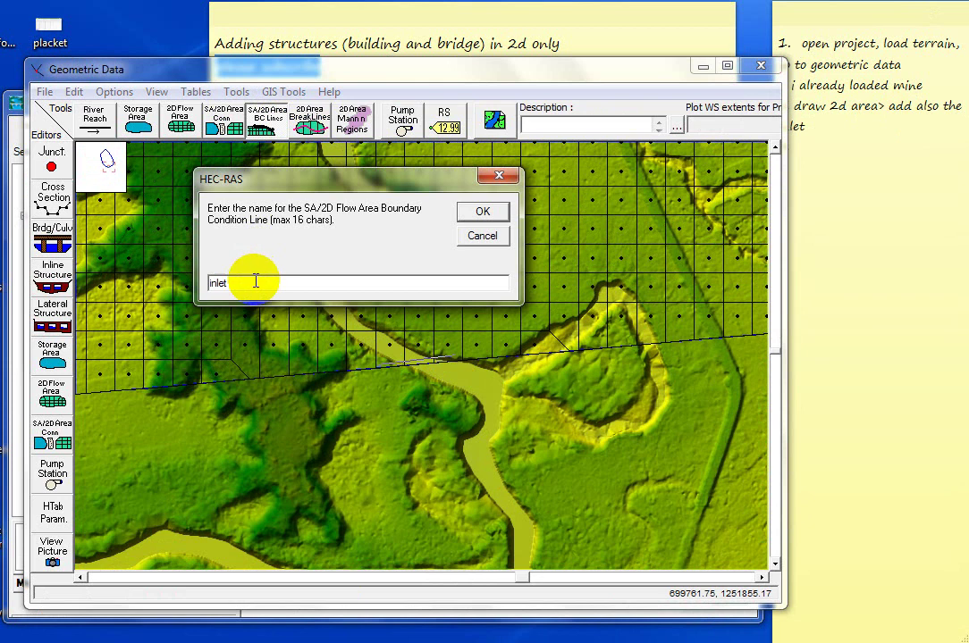
Name the boundary condition line across the river at the 2D area's edge "inlet" and check it on the map.
key("Return")
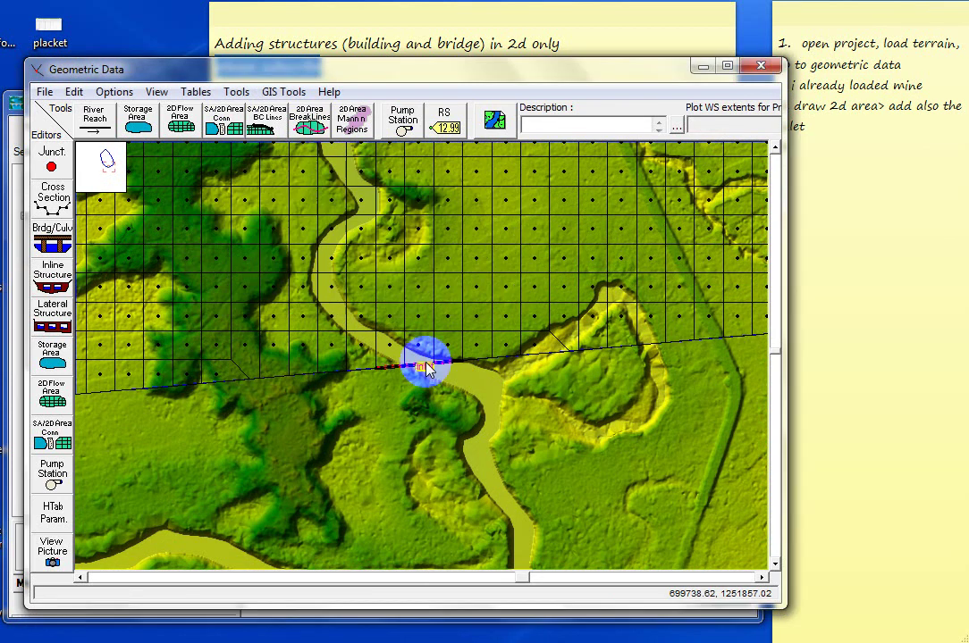
left_click(416, 368)
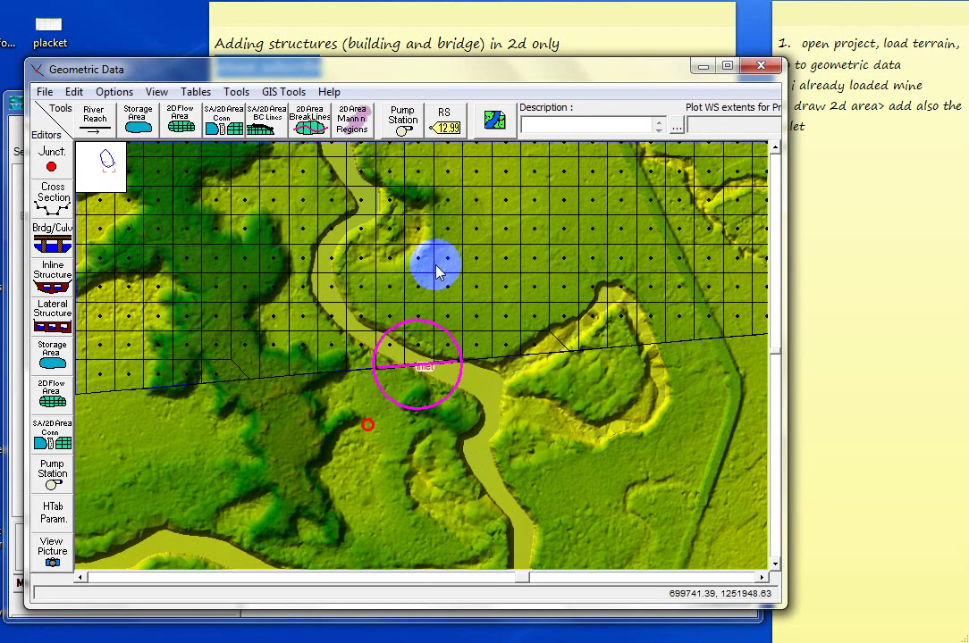
scroll(501, 386, "down", 2)
scroll(501, 386, "down", 4)
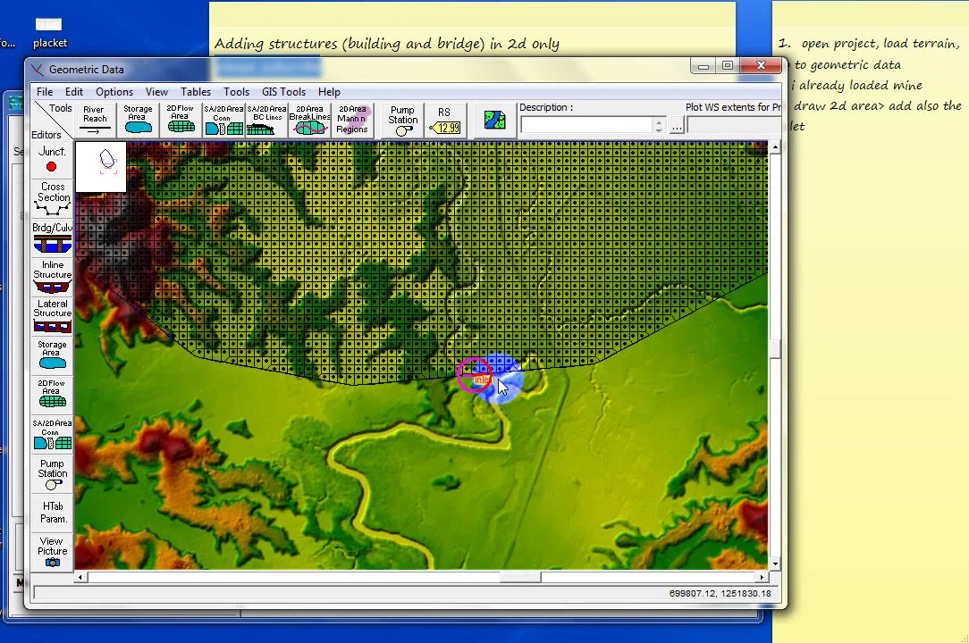
scroll(498, 404, "down", 1)
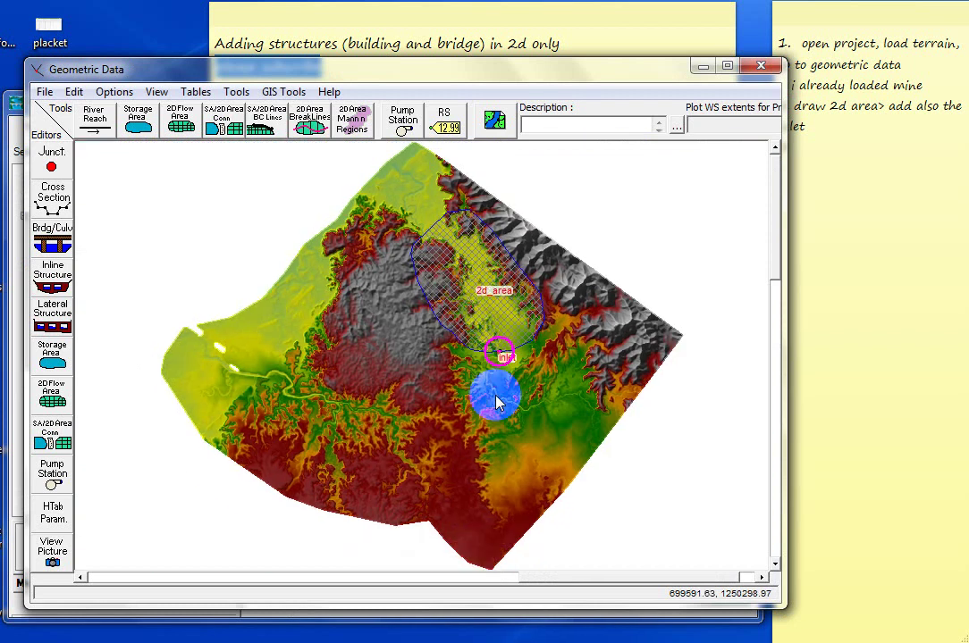
Add note item 3, "add the unstady data so we may run the model without having the structures", and start item 4.
left_click(874, 112)
left_click(838, 125)
key("Return")
type("3. ")
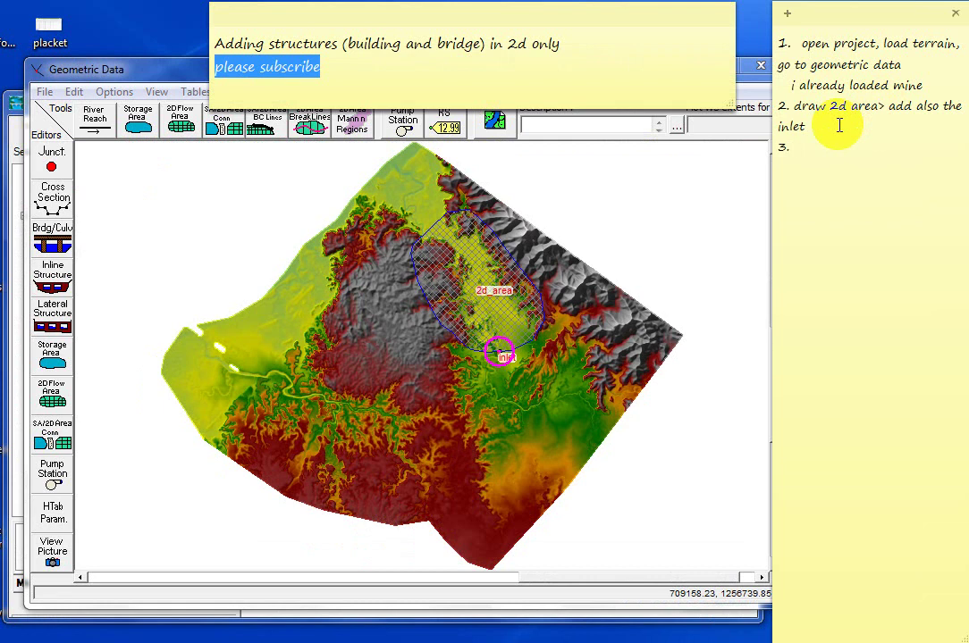
type("add the unstady ")
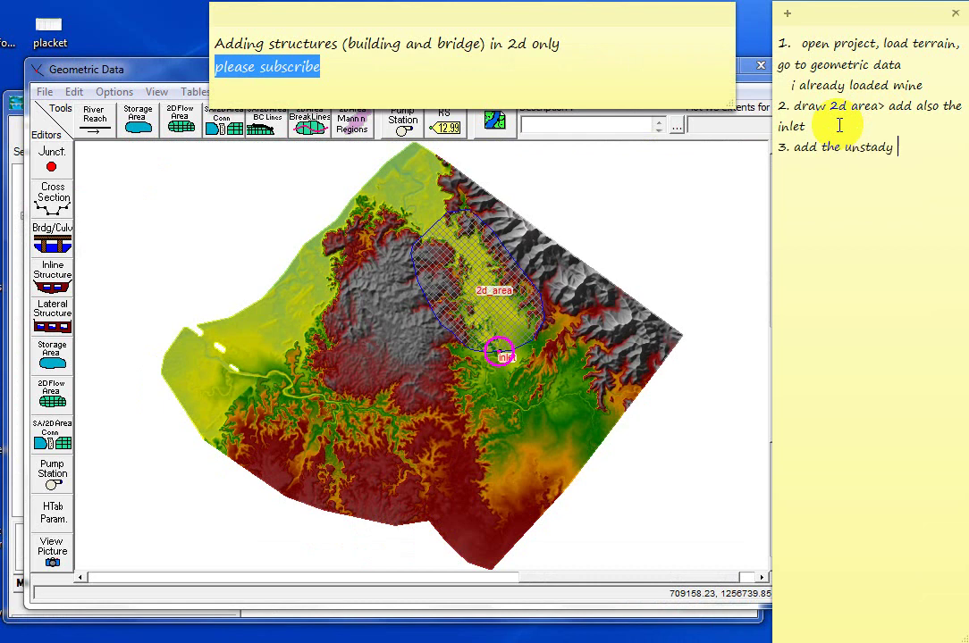
type("data so we may run h")
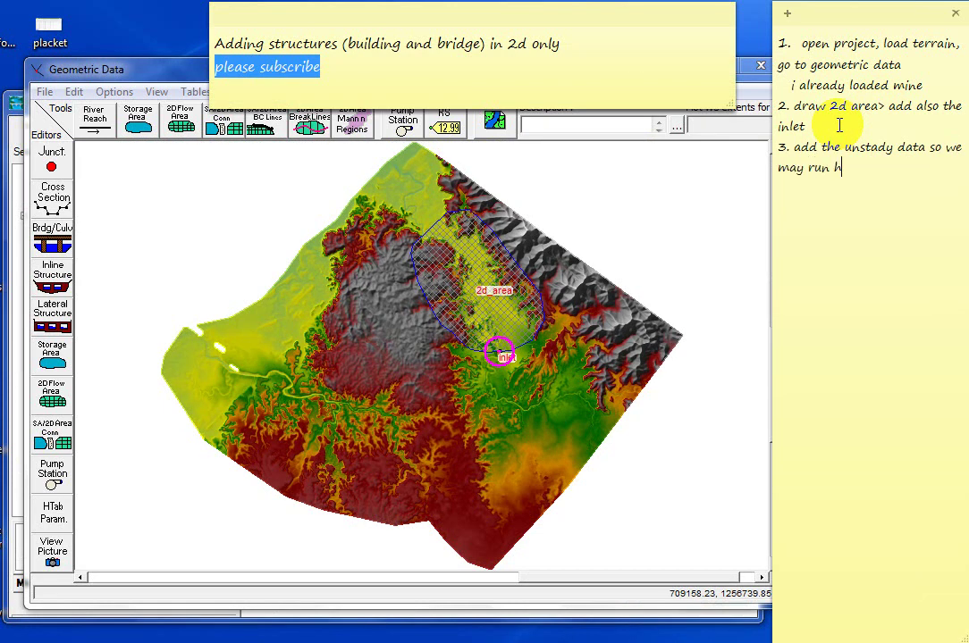
type("e")
key("BackSpace")
key("BackSpace")
type("the model withou")
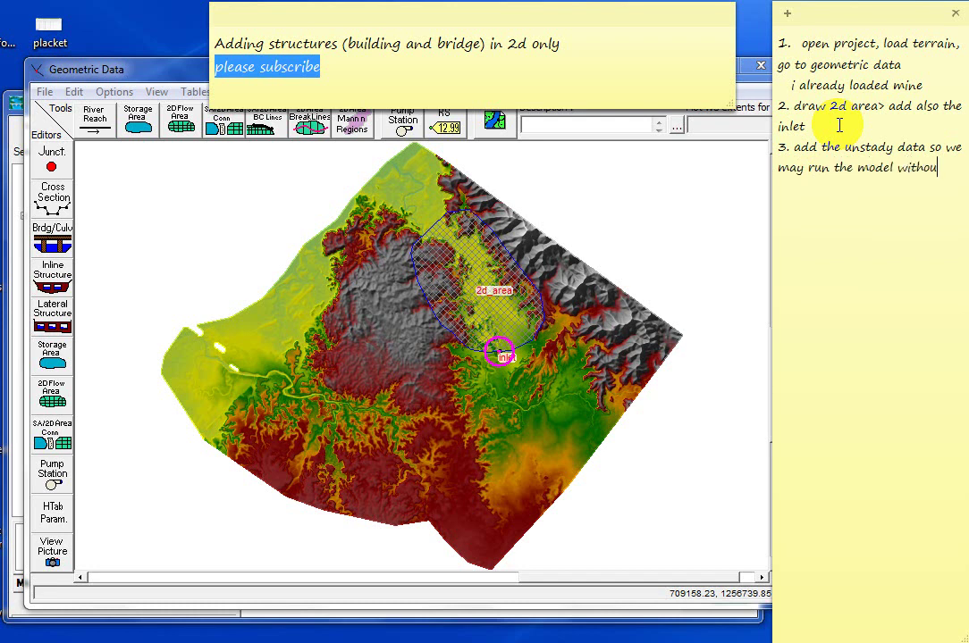
type("t having the structures")
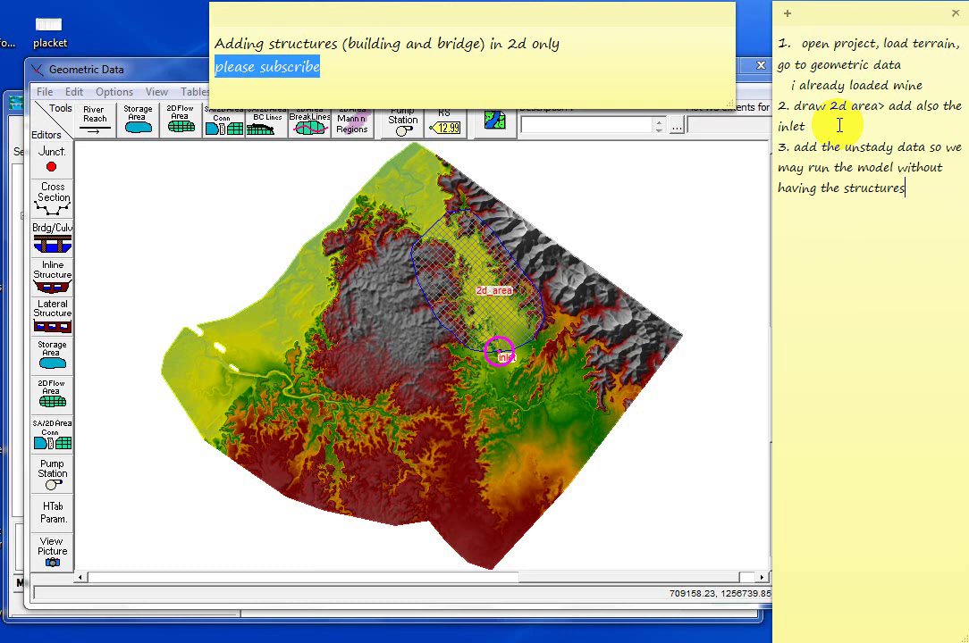
key("Return")
type("4.")
Save the geometry data with the title wo_structure in the Documents folder and close the geometry editor.
left_click(165, 76)
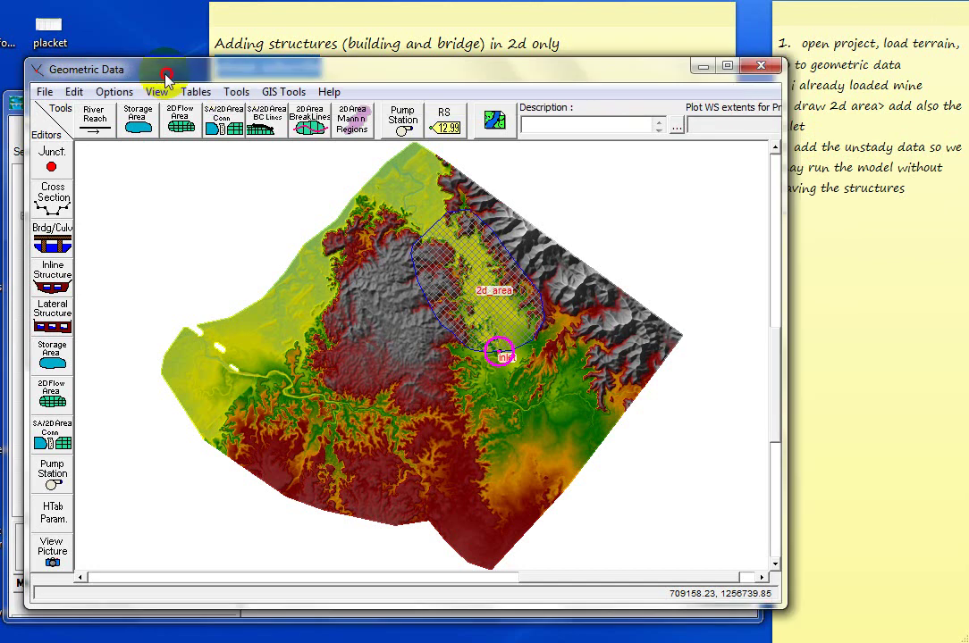
left_click(42, 94)
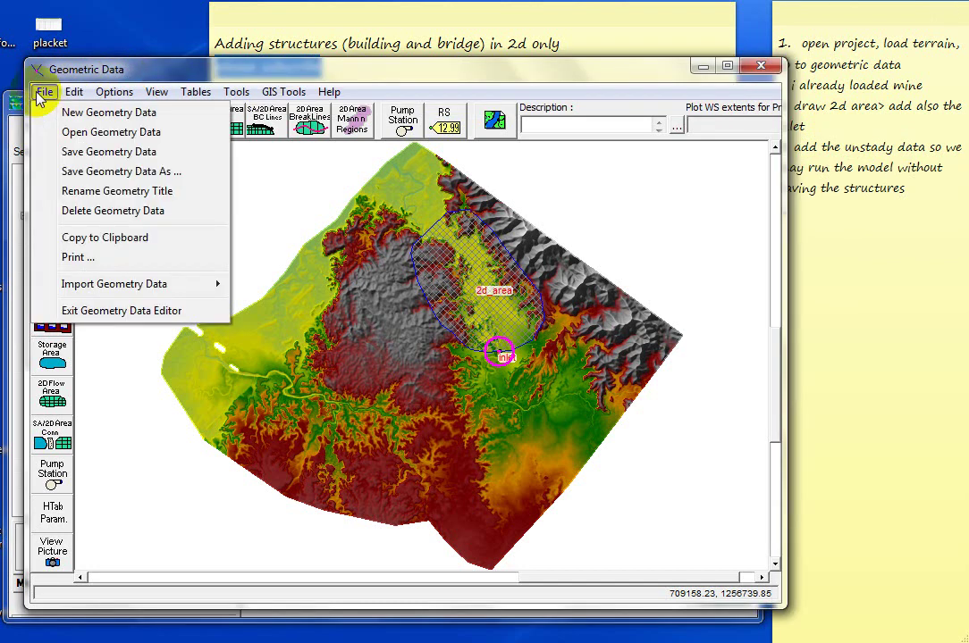
left_click(92, 167)
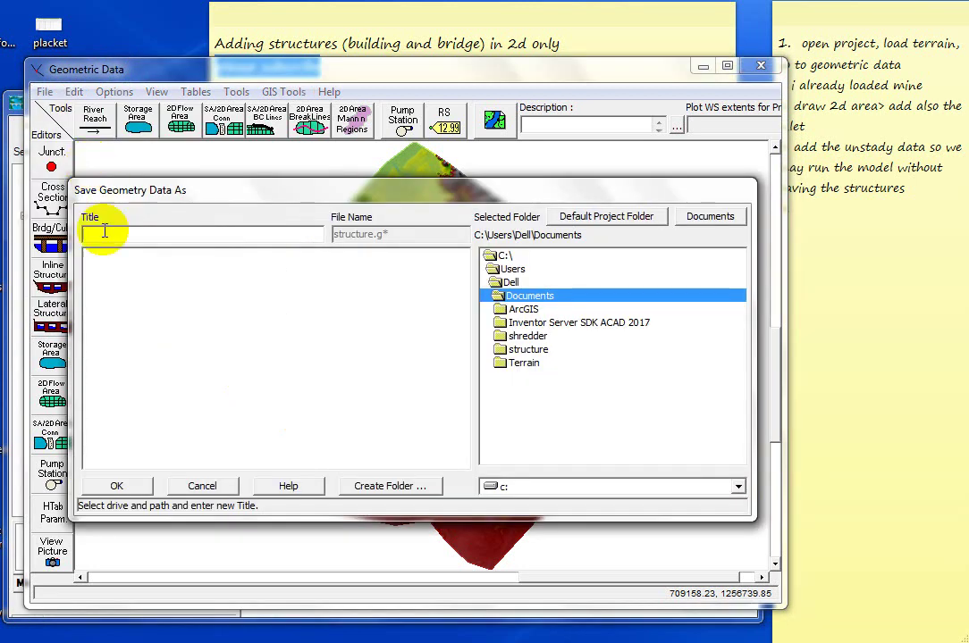
type("wo_structure")
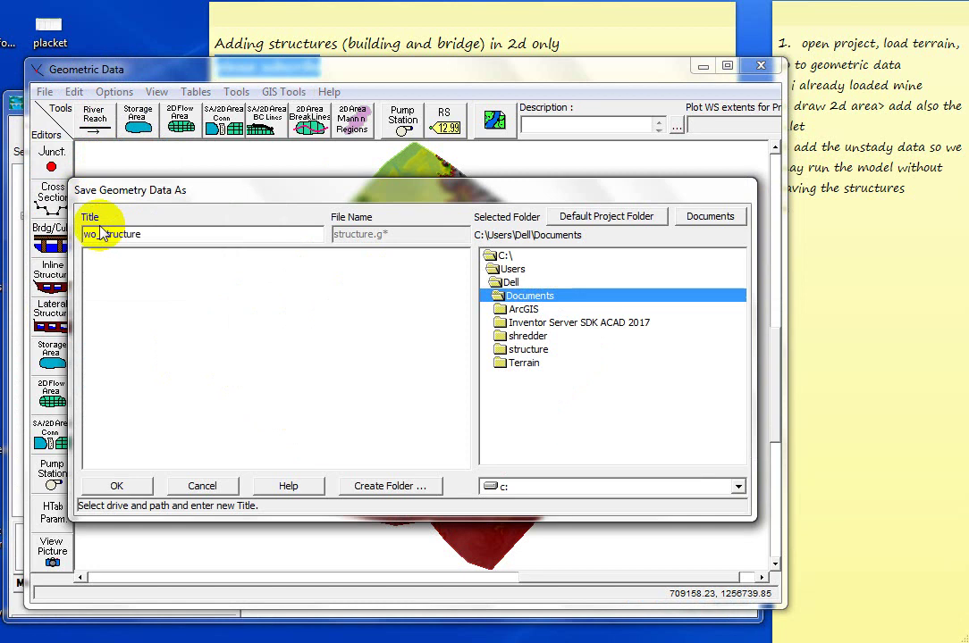
key("Return")
left_click(349, 380)
left_click(752, 75)
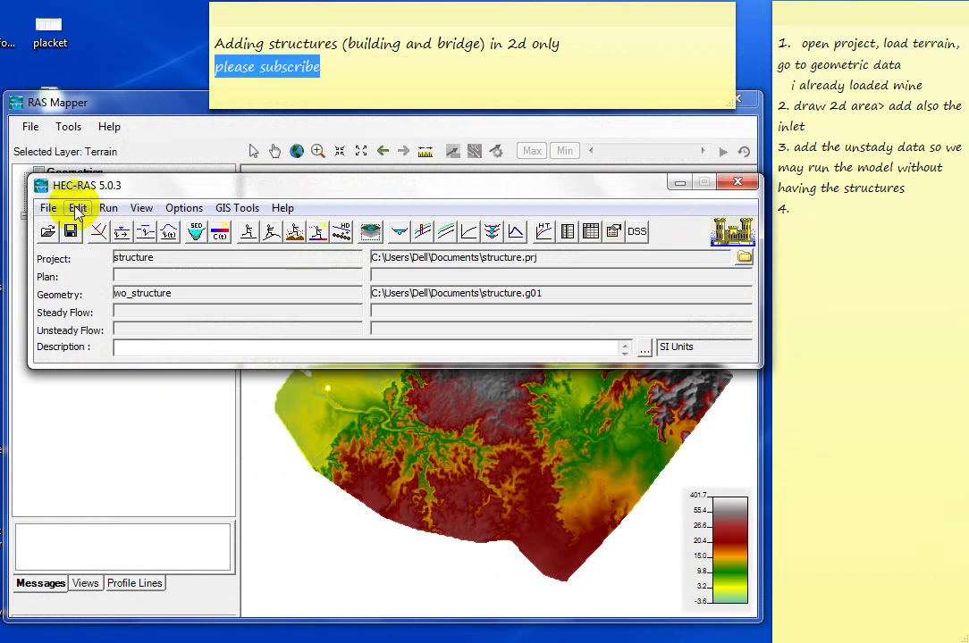
Open the unsteady flow data and choose a Flow Hydrograph boundary condition for the 2d_area inlet line.
left_click(78, 209)
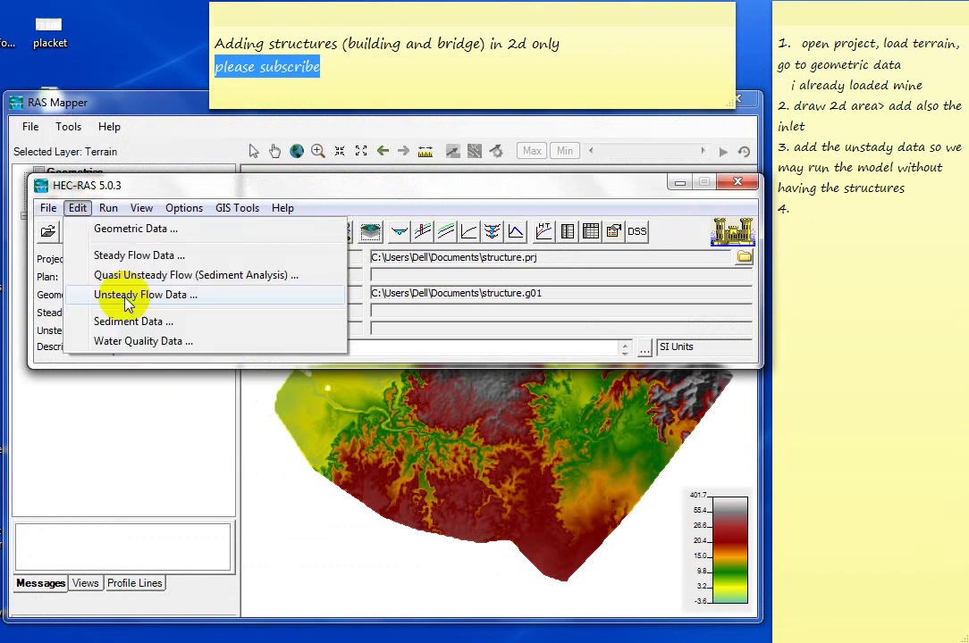
left_click(128, 295)
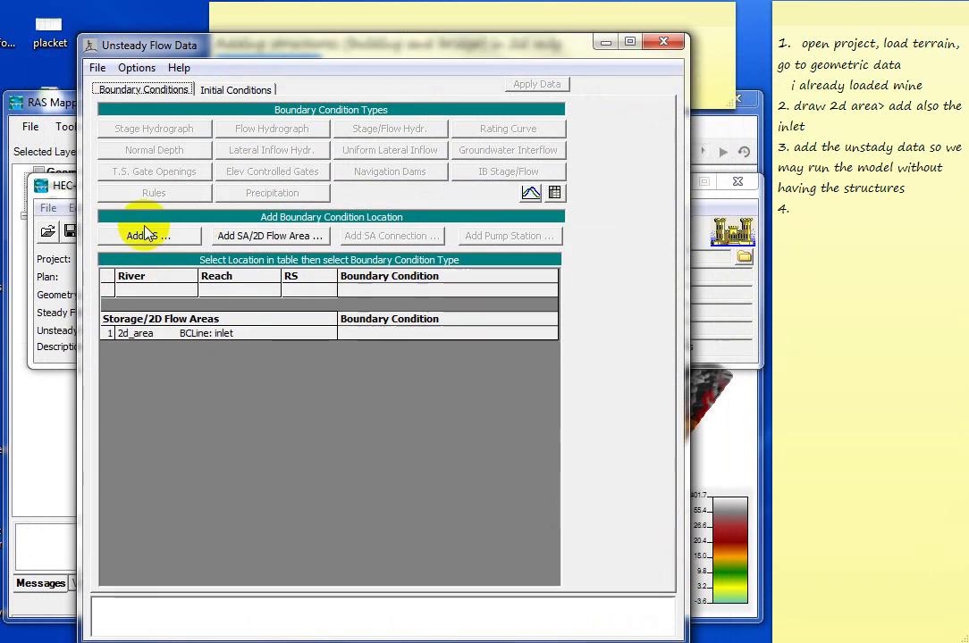
left_click(367, 332)
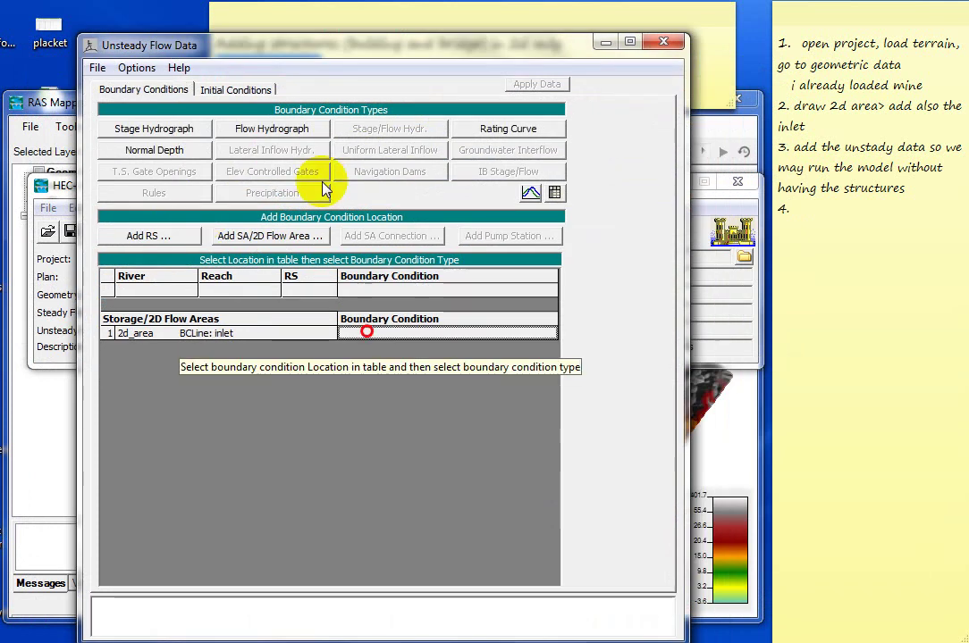
left_click(254, 132)
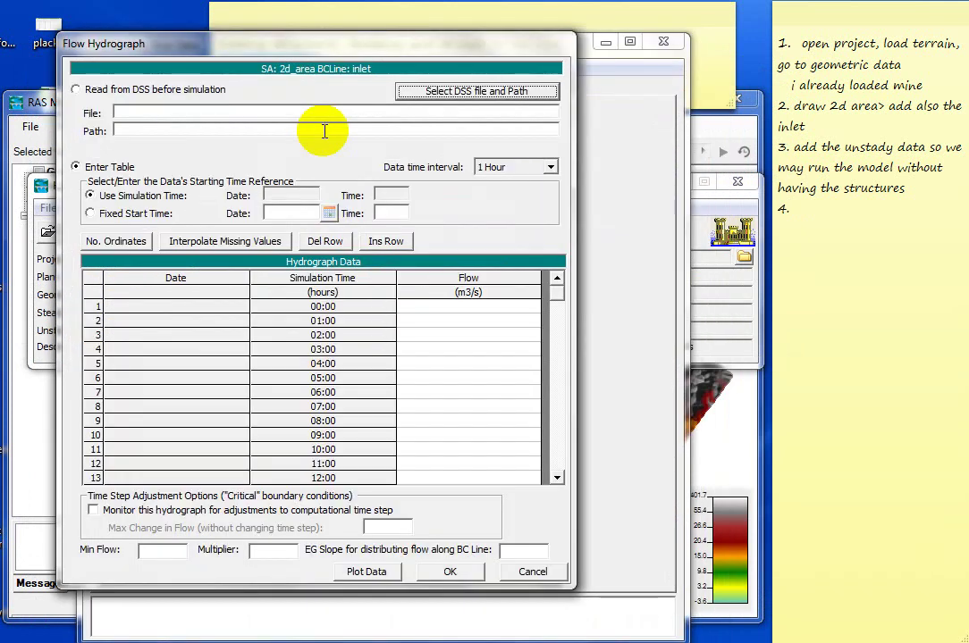
Set the hydrograph to a 10 Minute data interval and a fixed start time of 22SEP2008 at 00.
left_click(91, 214)
left_click(550, 167)
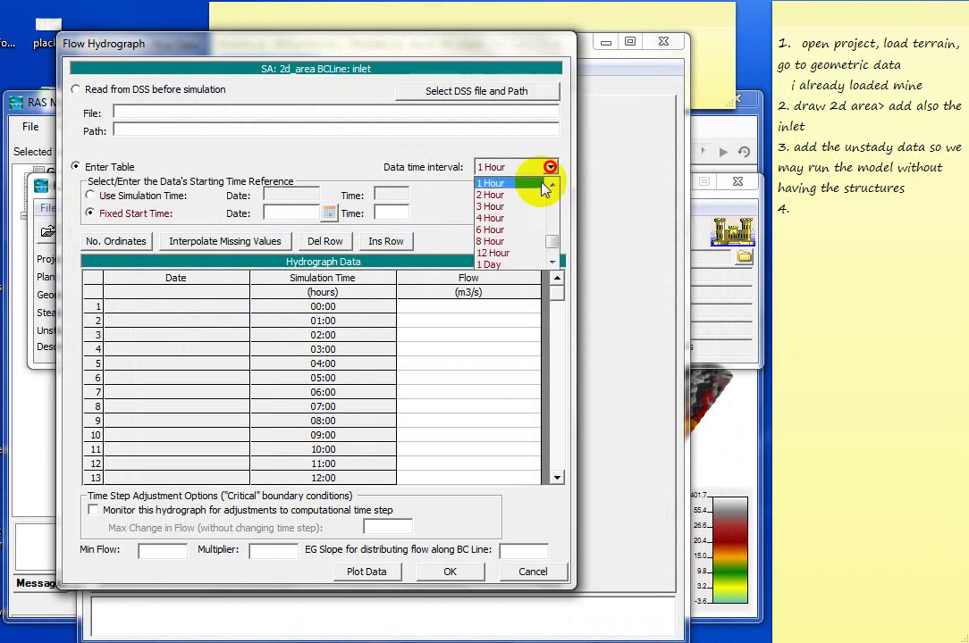
scroll(512, 205, "up", 2)
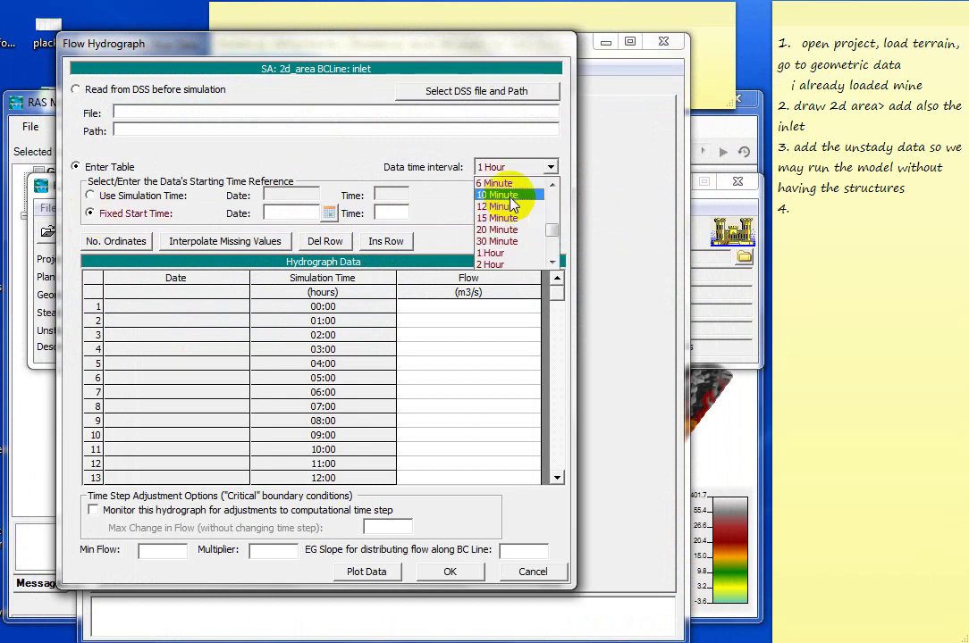
left_click(512, 196)
left_click(329, 213)
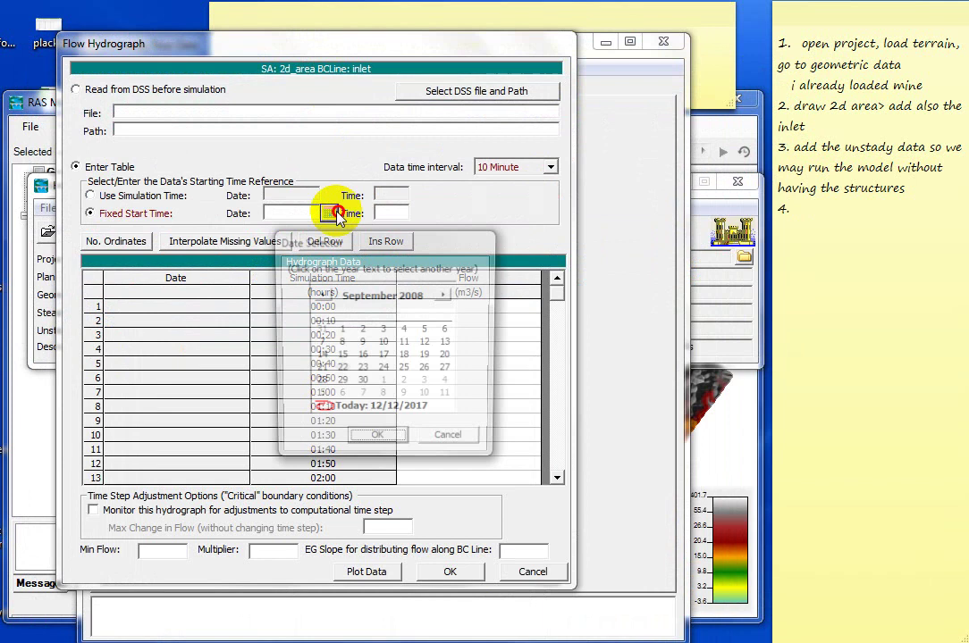
left_click(376, 442)
left_click(396, 214)
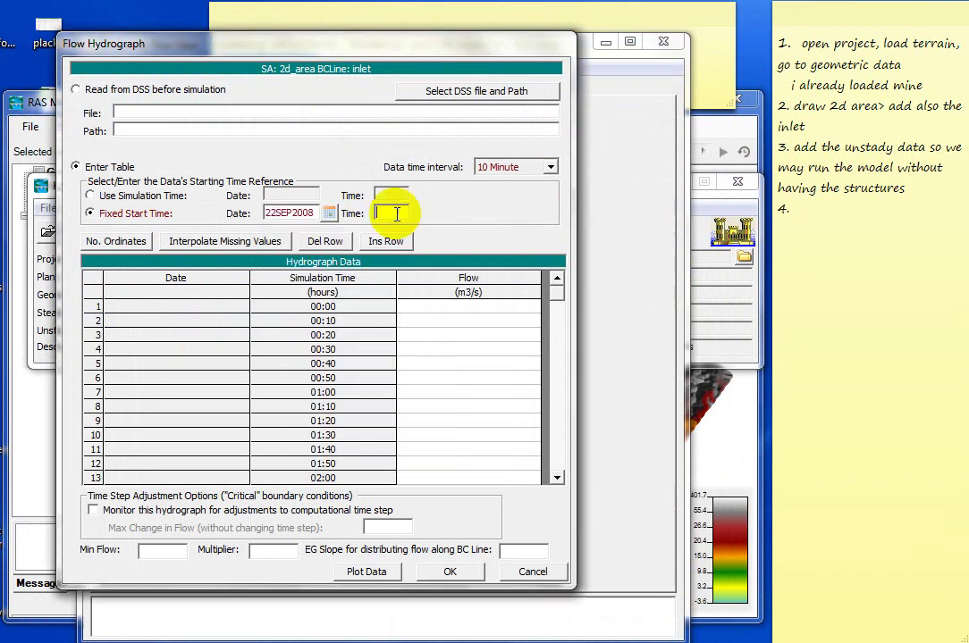
type("00")
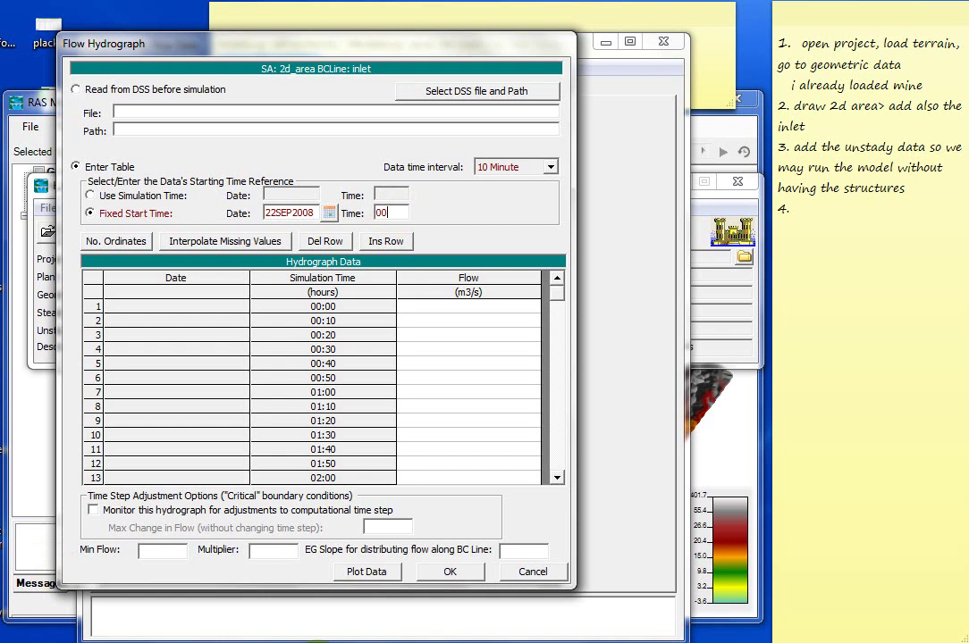
Copy the flow values from column F of the Excel sheet into the hydrograph's Flow column, accept it and check its last rows.
key("alt+Tab")
right_click(292, 238)
left_click(332, 270)
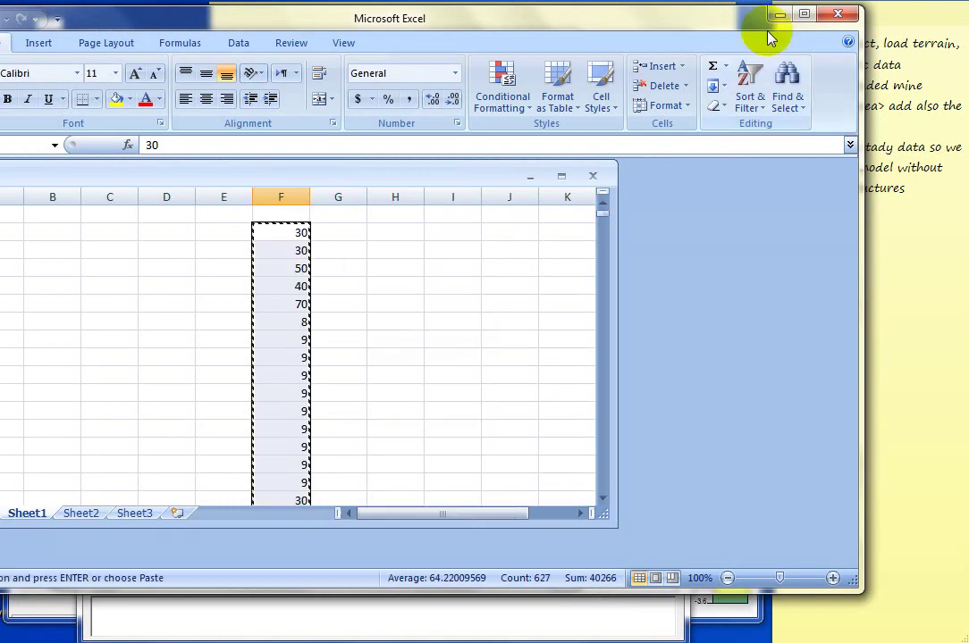
left_click(779, 15)
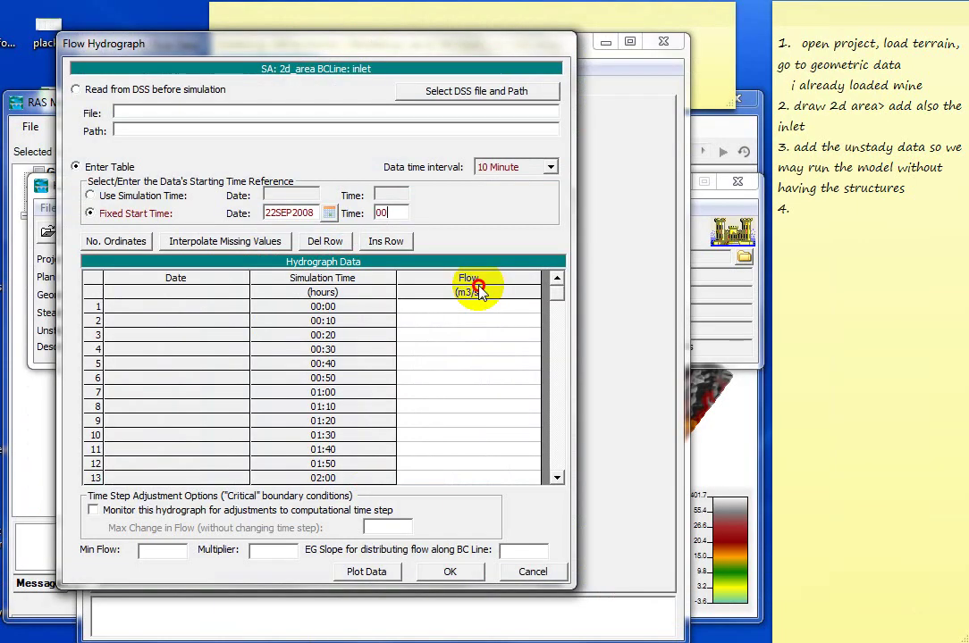
left_click(483, 285)
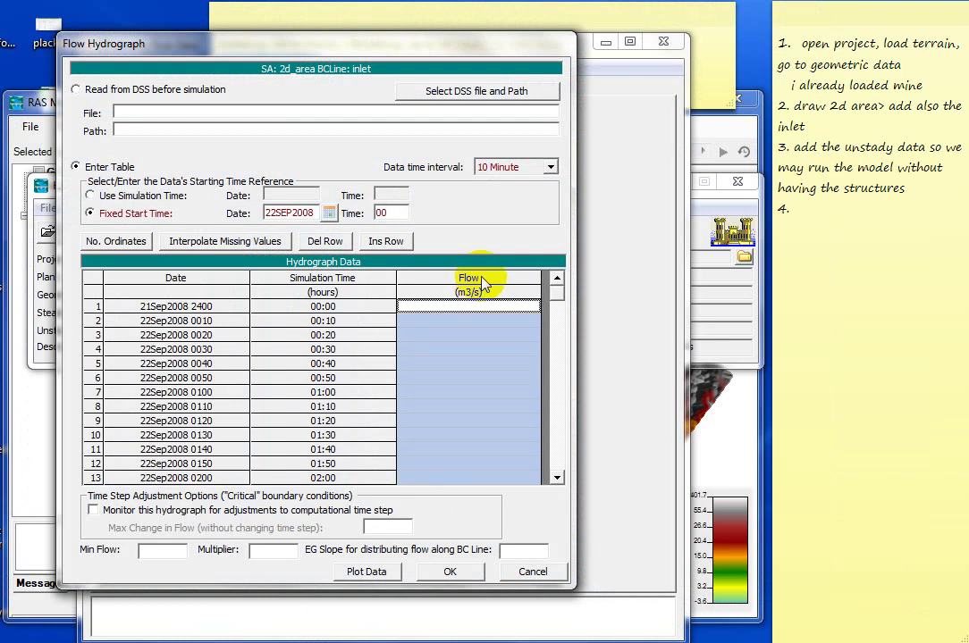
key("ctrl+v")
left_click_drag(559, 300, 562, 445)
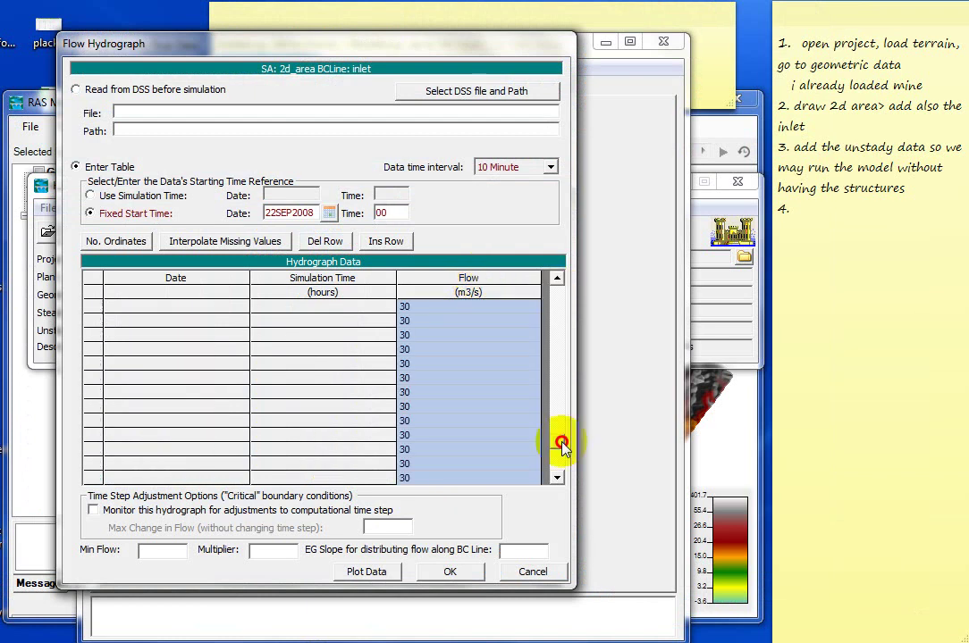
left_click(450, 576)
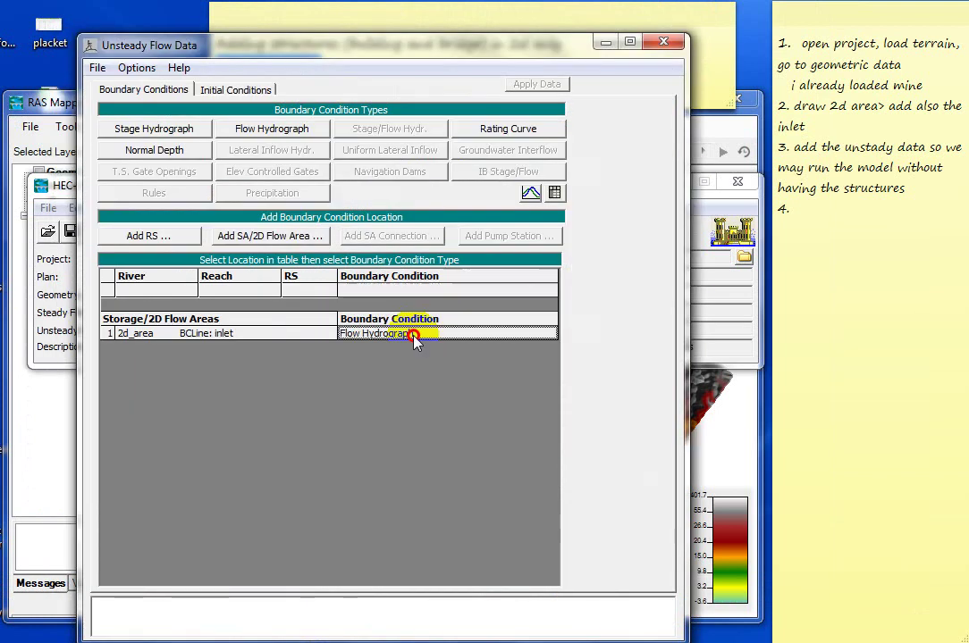
left_click(415, 340)
left_click_drag(556, 290, 552, 472)
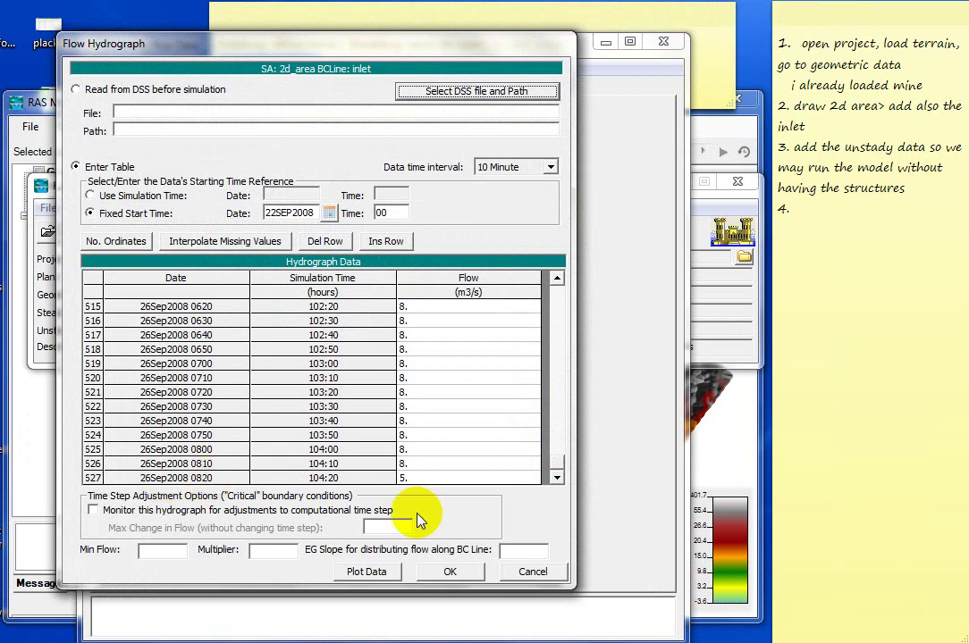
left_click(536, 549)
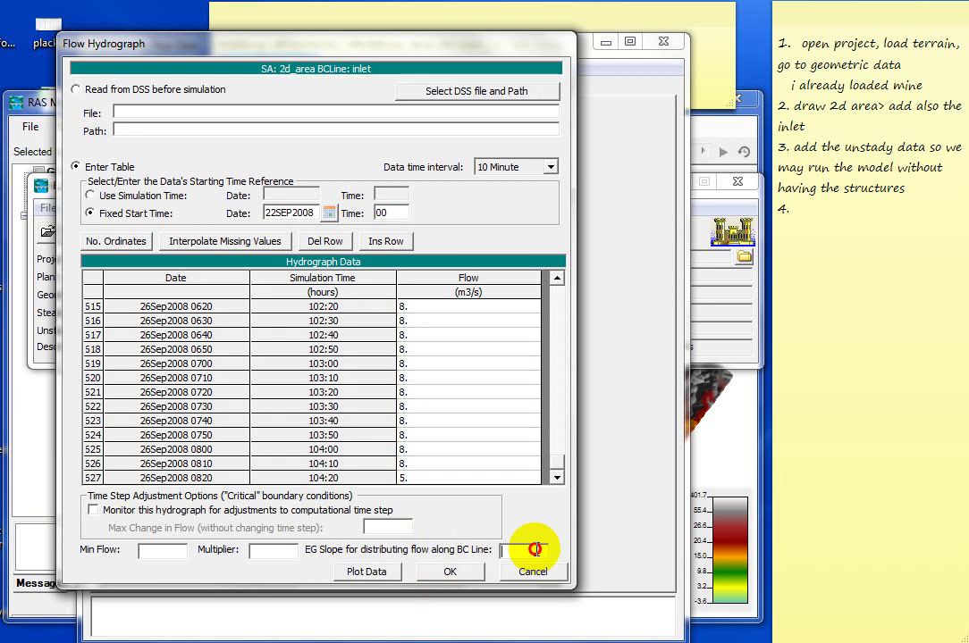
left_click(480, 571)
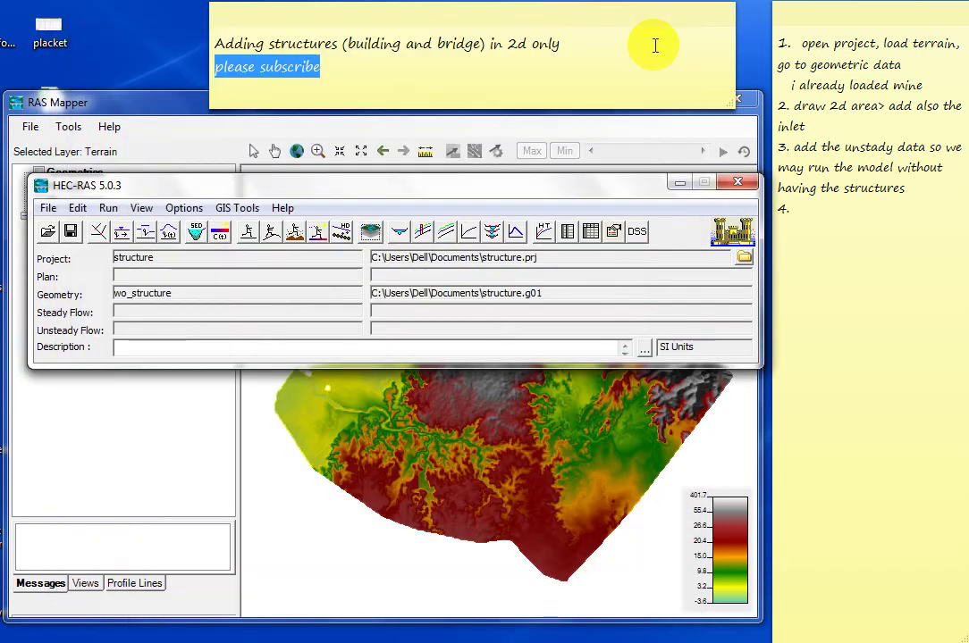
Save the unsteady flow data with the title unstd in the Documents folder.
left_click(78, 208)
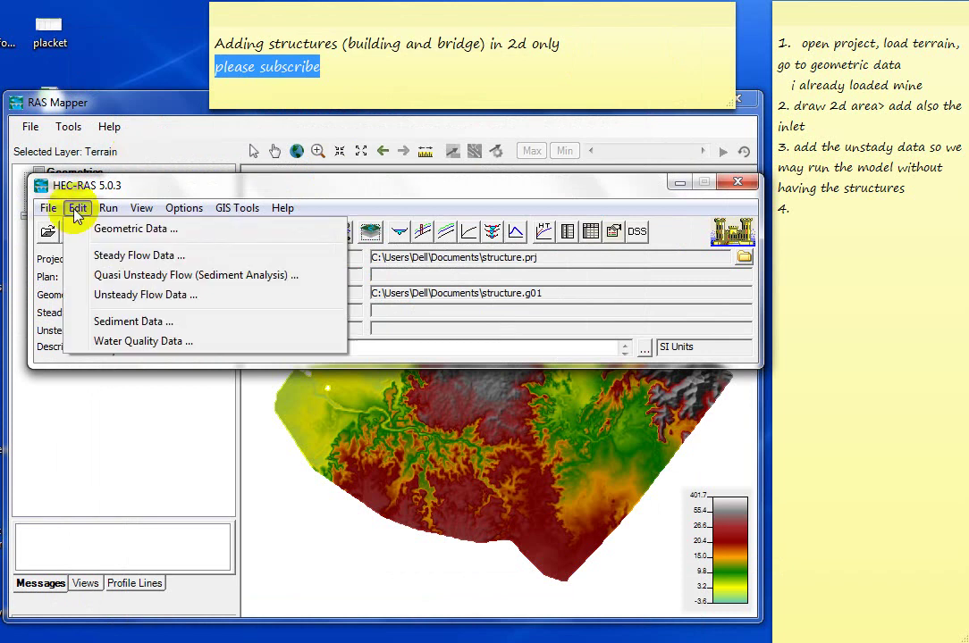
left_click(143, 295)
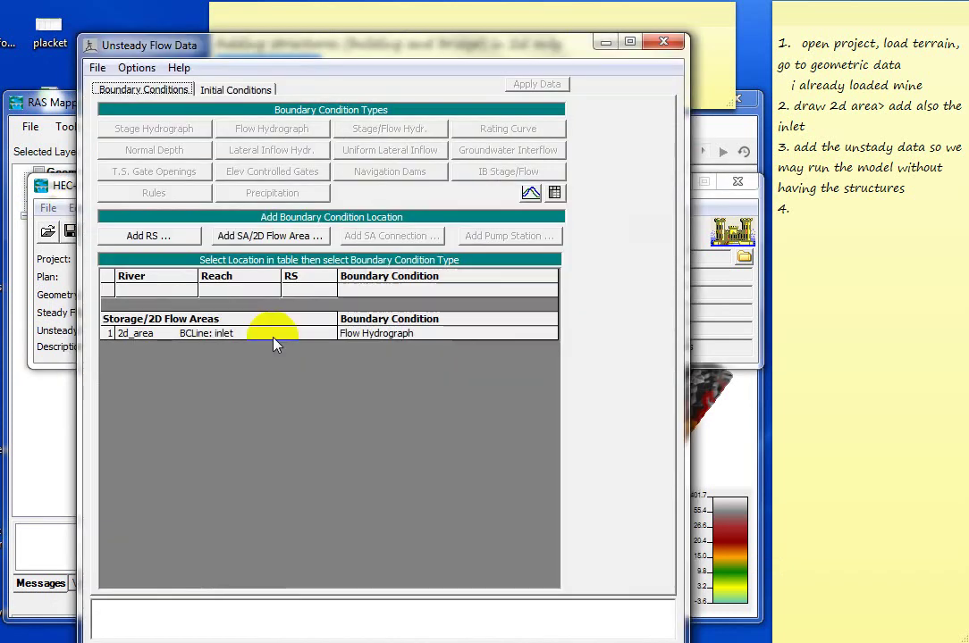
left_click(97, 68)
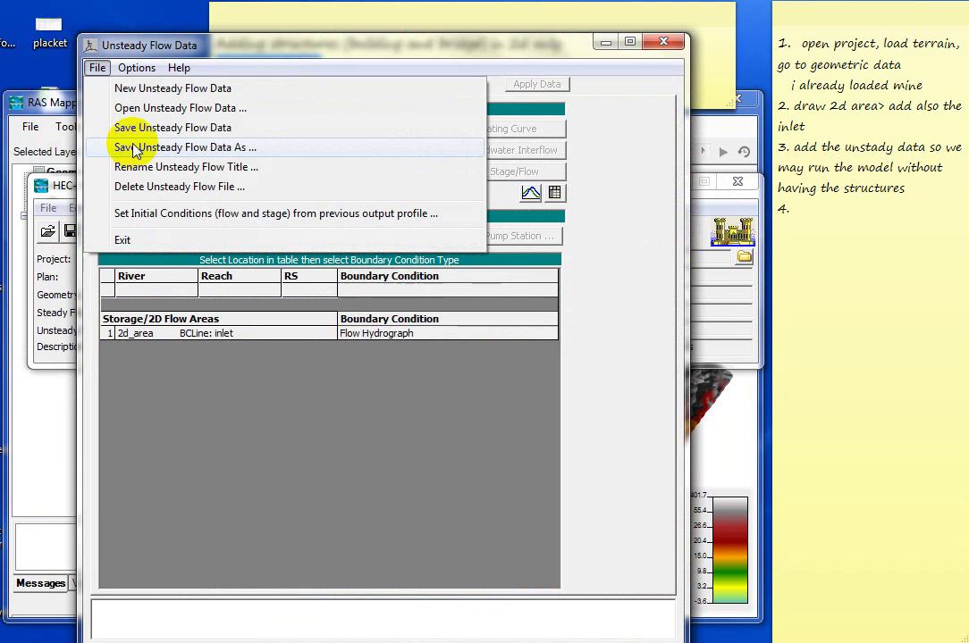
left_click(130, 128)
type("nstd")
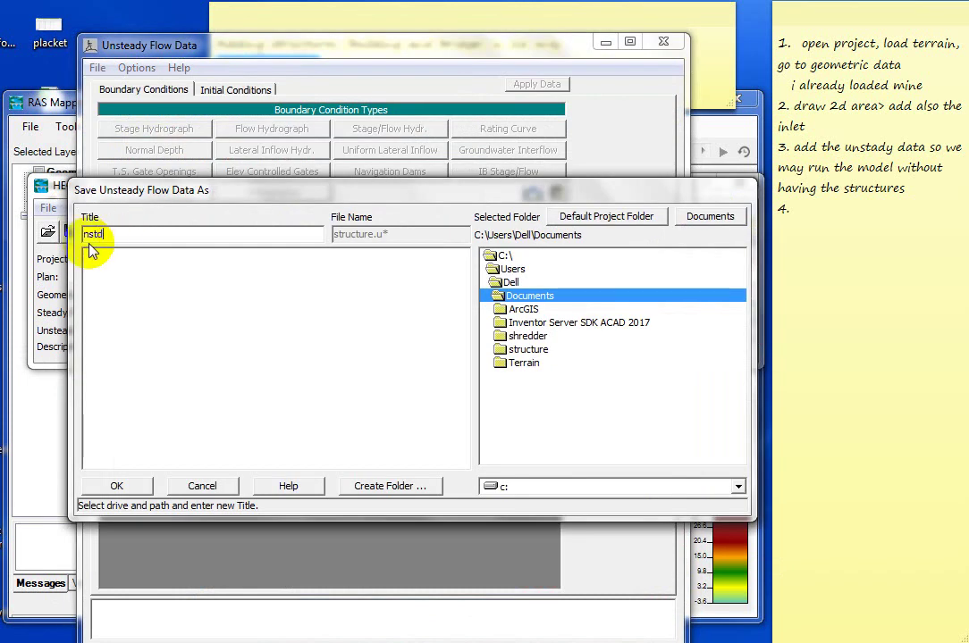
left_click(85, 234)
type("U")
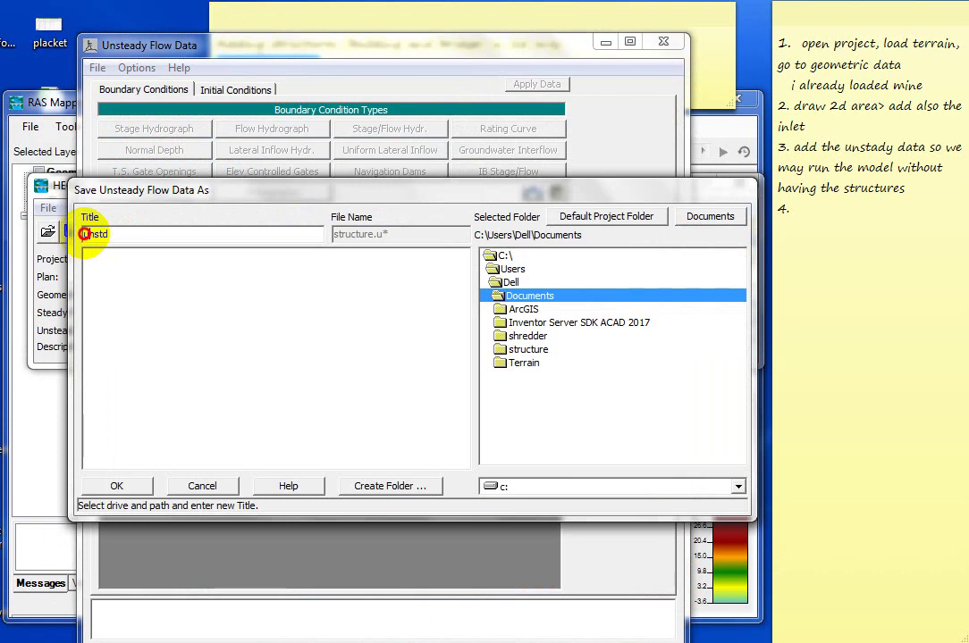
left_click(125, 482)
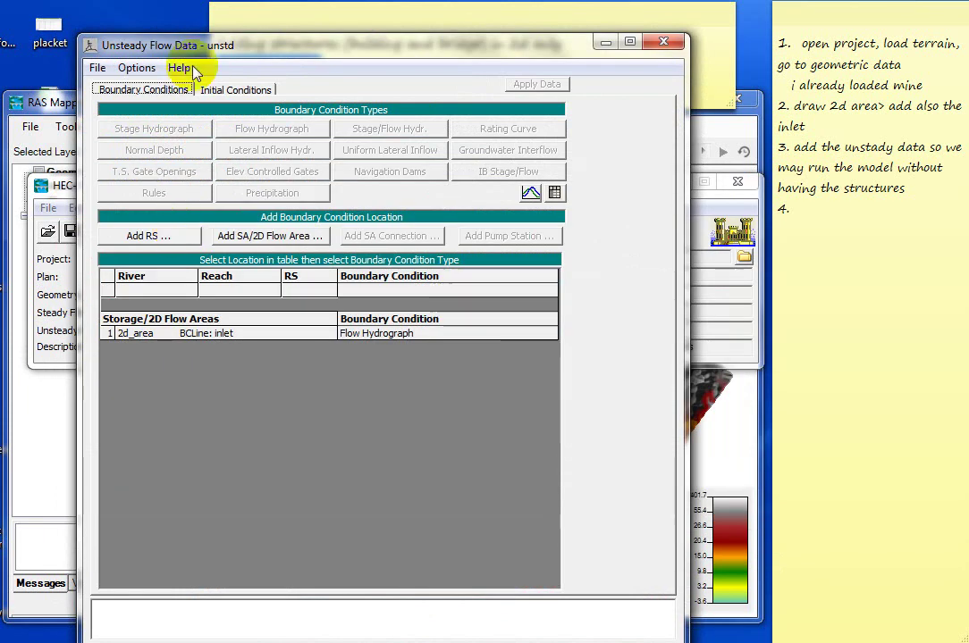
left_click(98, 68)
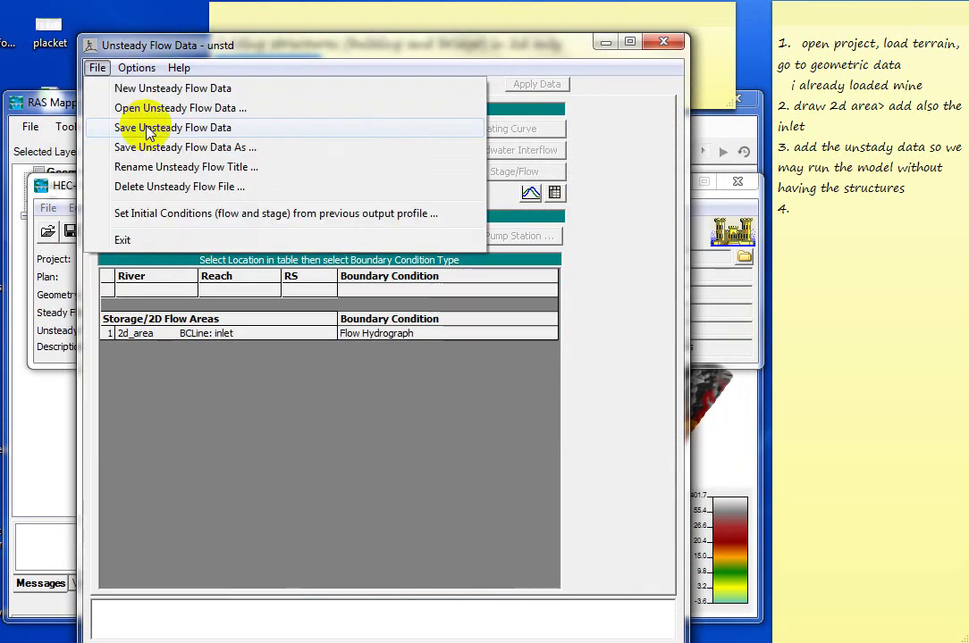
left_click(145, 127)
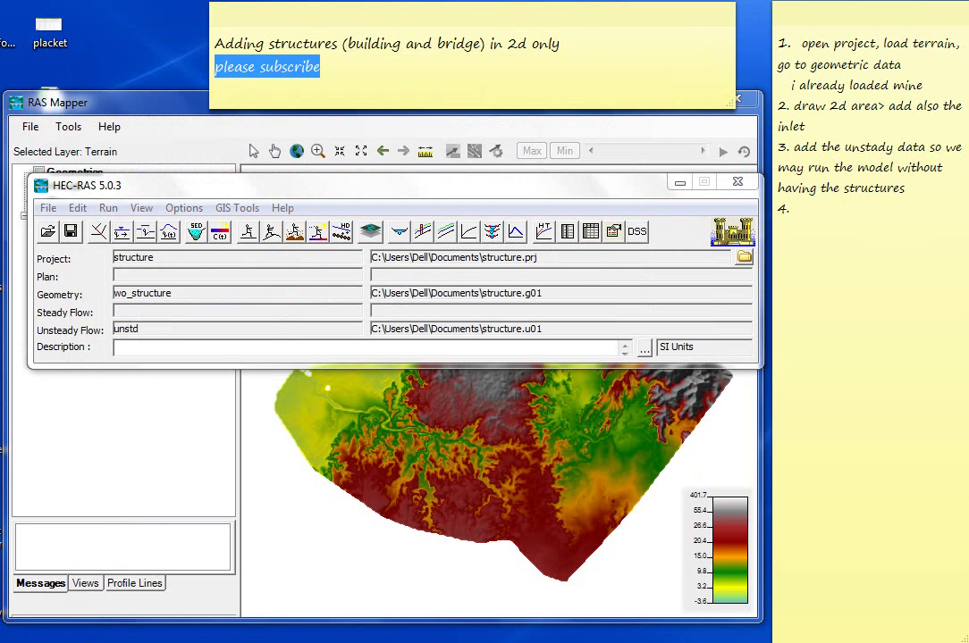
Add "run without structure" as item 4 of the sticky note.
left_click(824, 215)
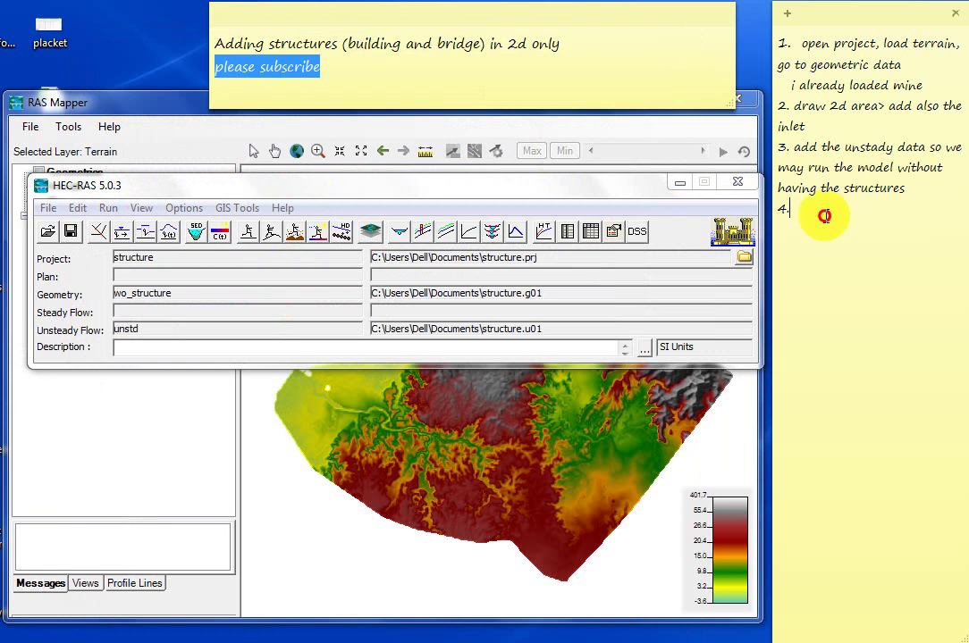
type("run without structure")
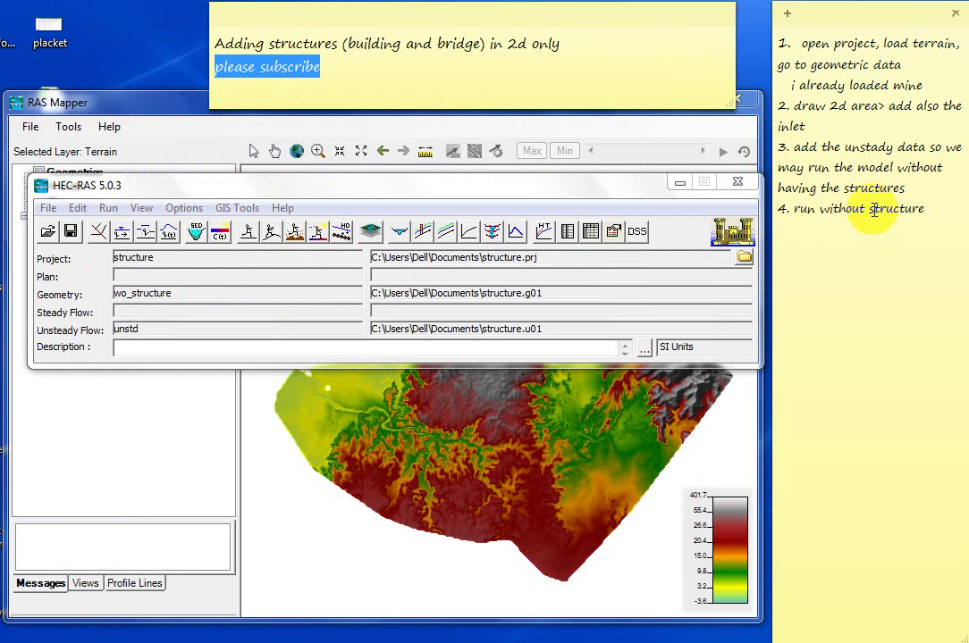
Open the unsteady flow analysis and enable the Geometry Preprocessor, Unsteady Flow Simulation and Post Processor.
left_click(107, 209)
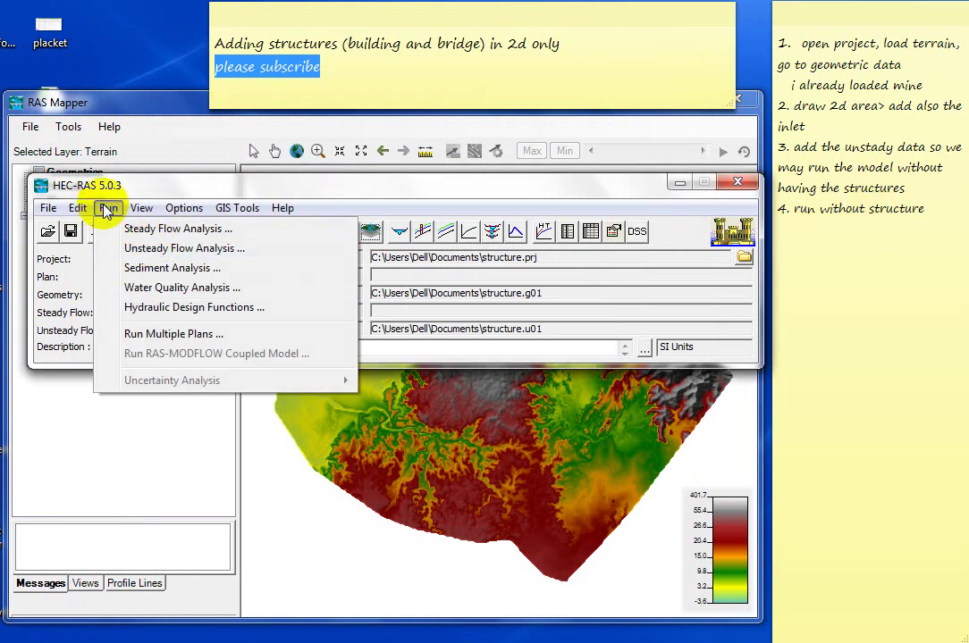
left_click(152, 249)
left_click(201, 296)
left_click(200, 311)
left_click(199, 339)
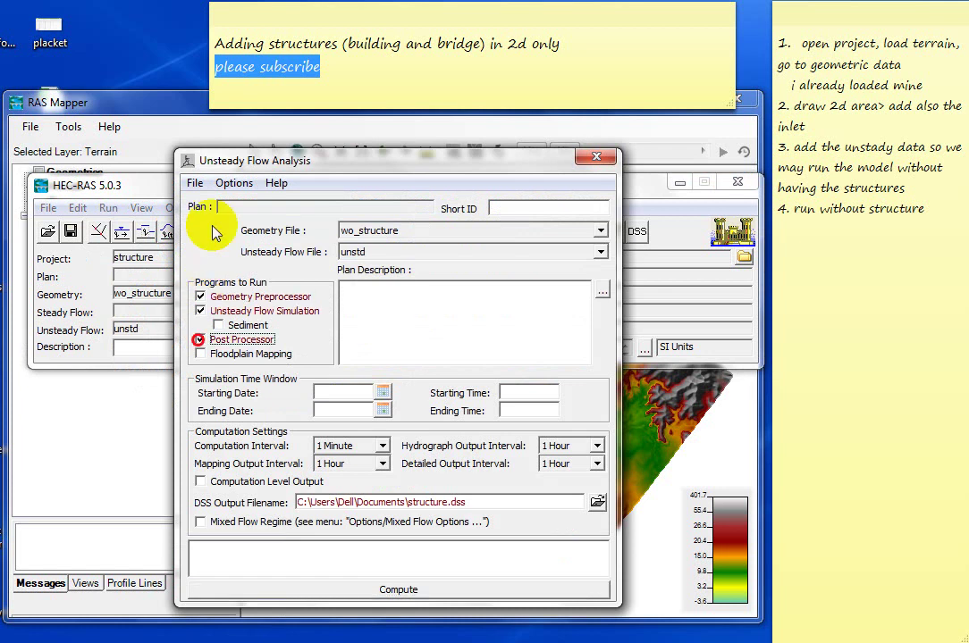
Save the plan in the Documents folder with the title wo_structure and use the same text as its short ID.
left_click(195, 183)
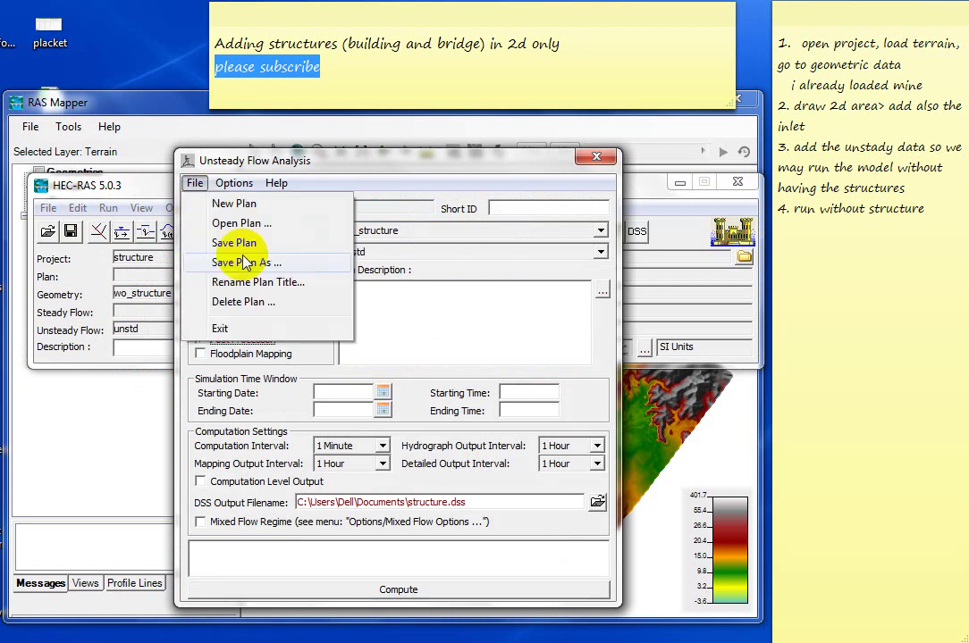
left_click(245, 262)
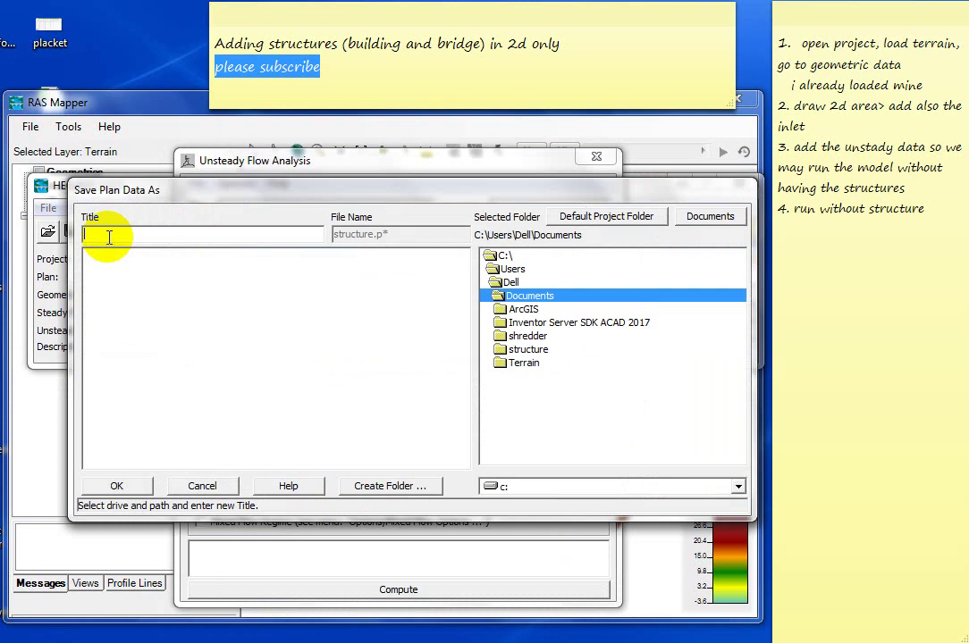
type("wo_structure")
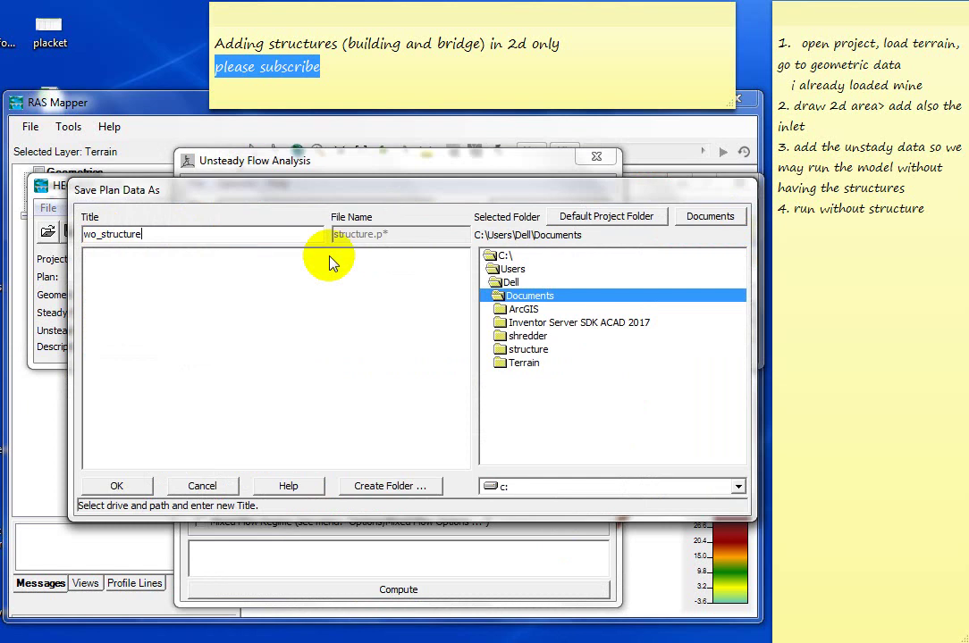
left_click_drag(142, 234, 70, 233)
key("ctrl+c")
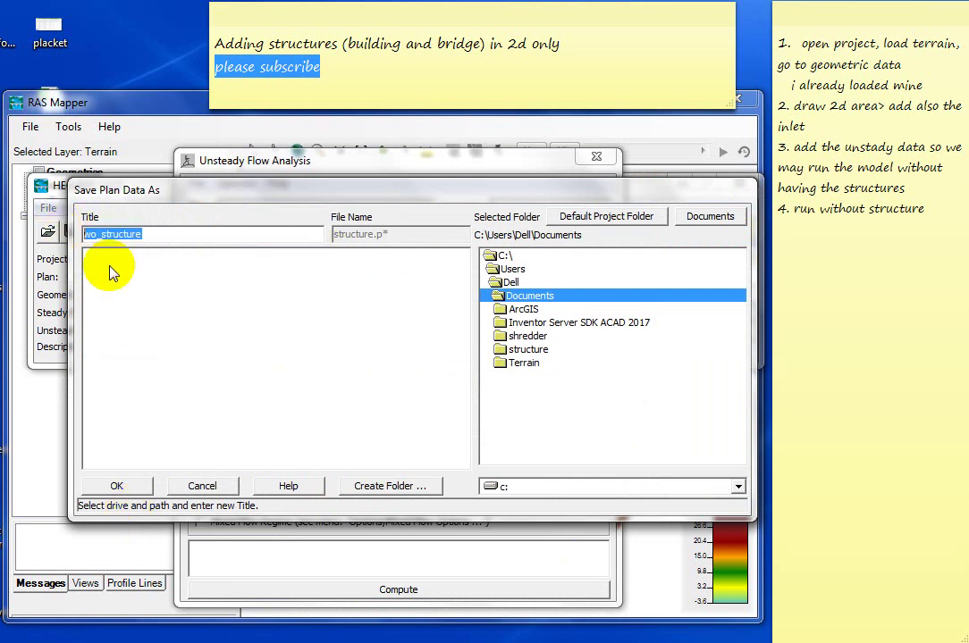
left_click(118, 485)
key("ctrl+v")
left_click(329, 397)
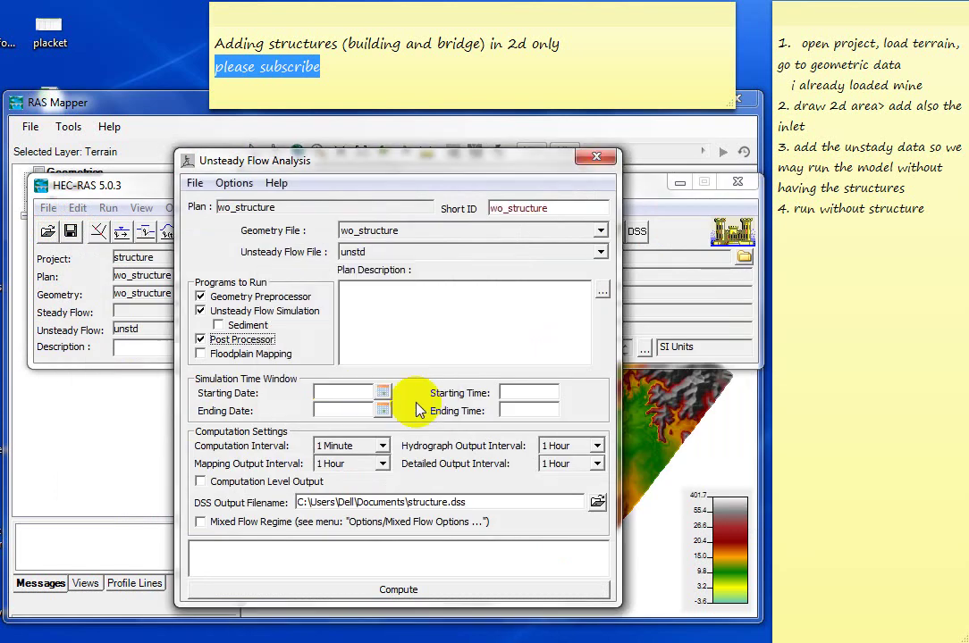
Set the simulation time window from 22SEP2008 at 00 to 26SEP2008 at 0820.
left_click(384, 393)
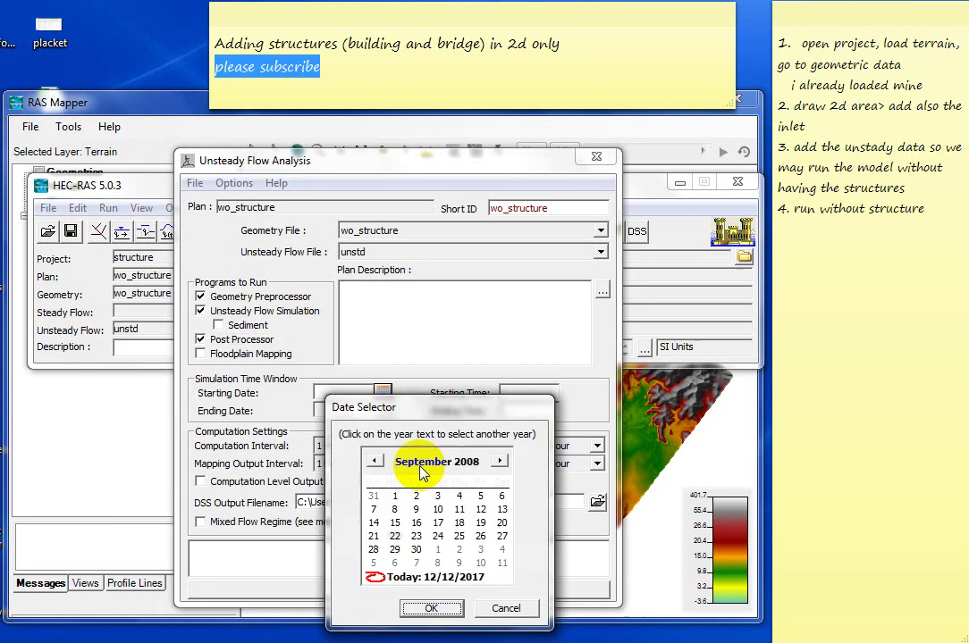
left_click(431, 607)
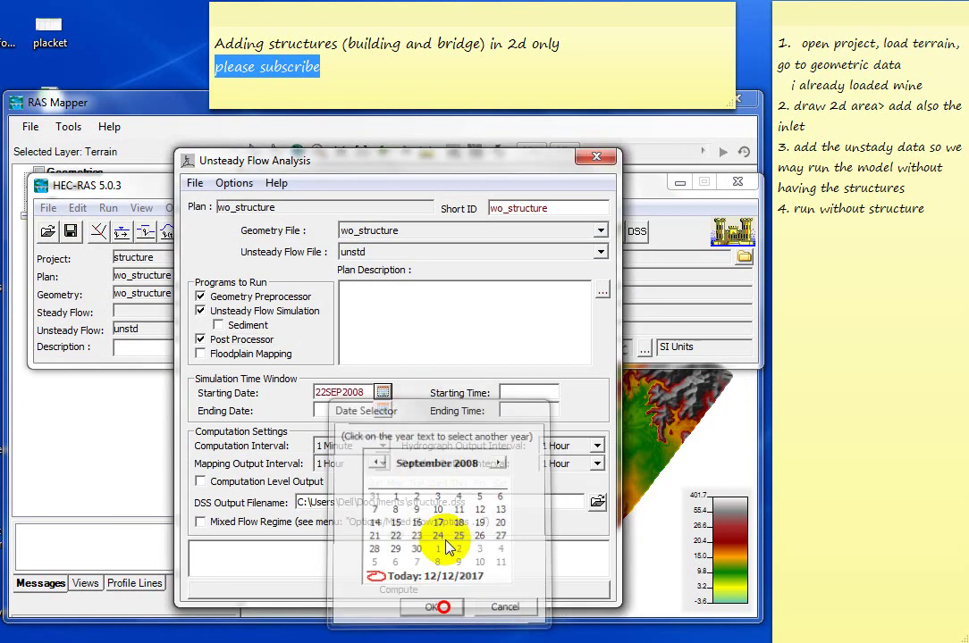
left_click(530, 394)
type("00")
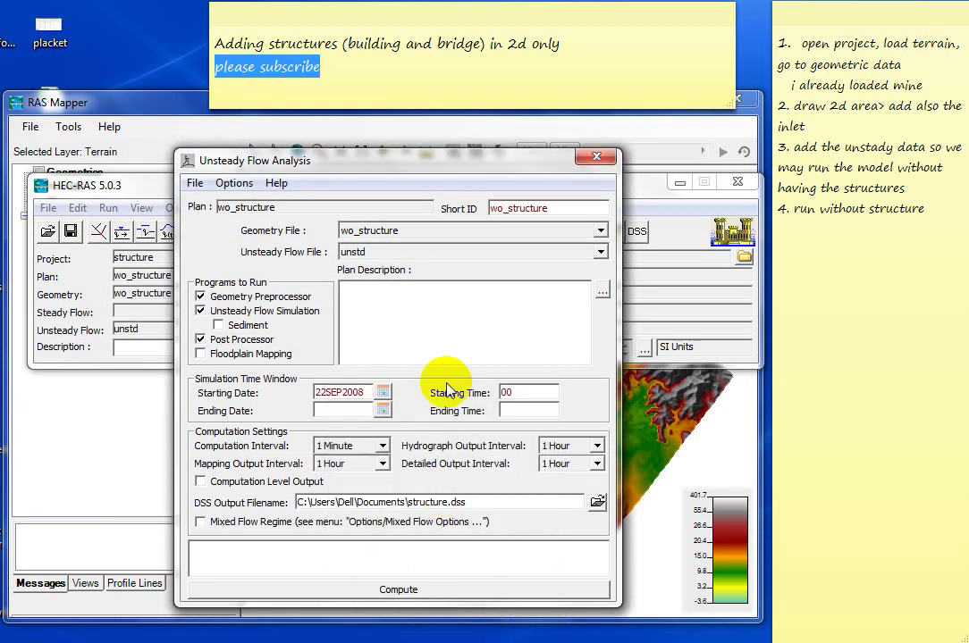
left_click(382, 409)
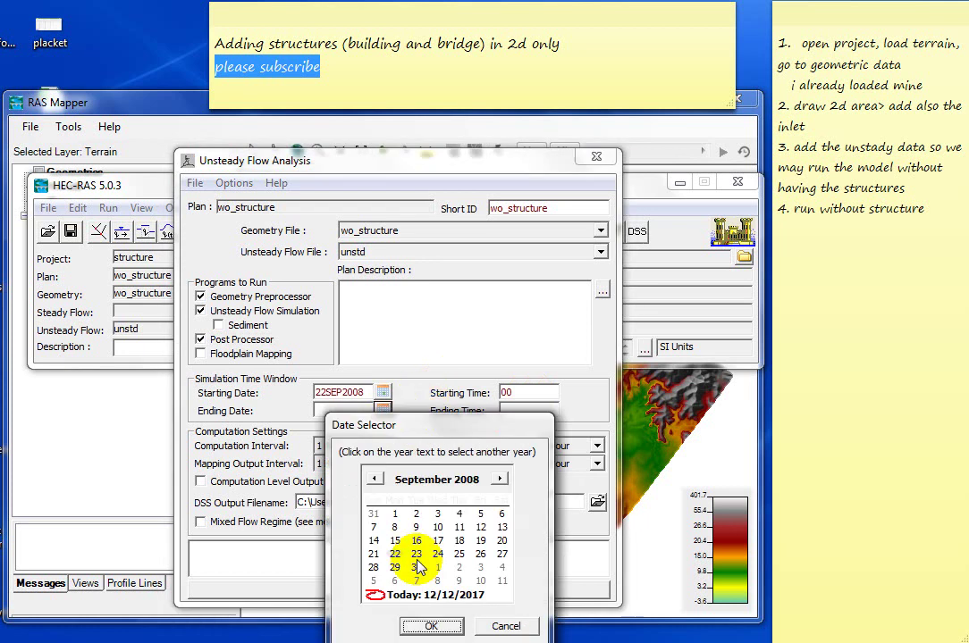
left_click(445, 627)
left_click(522, 410)
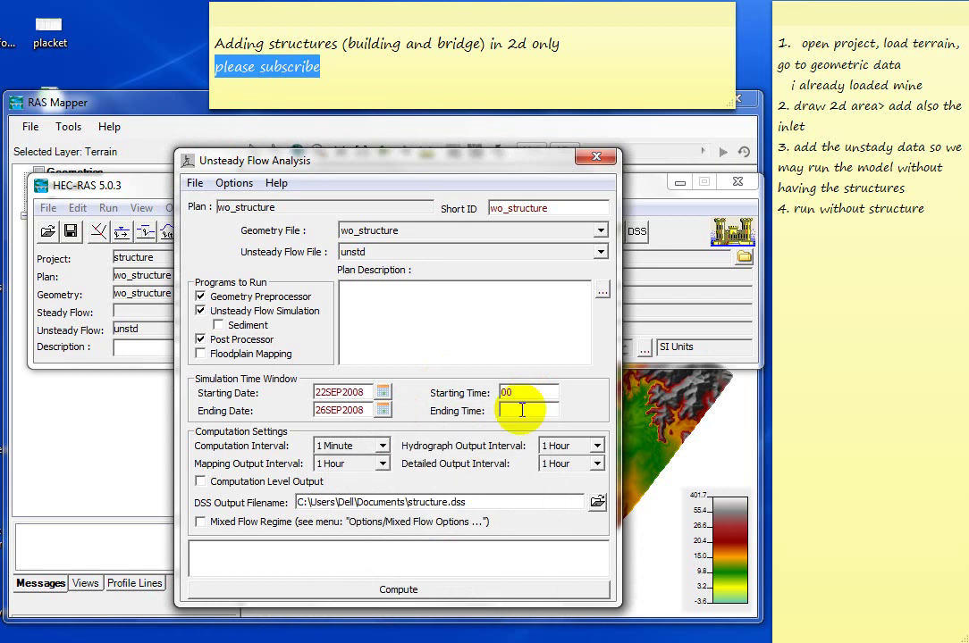
type("0820")
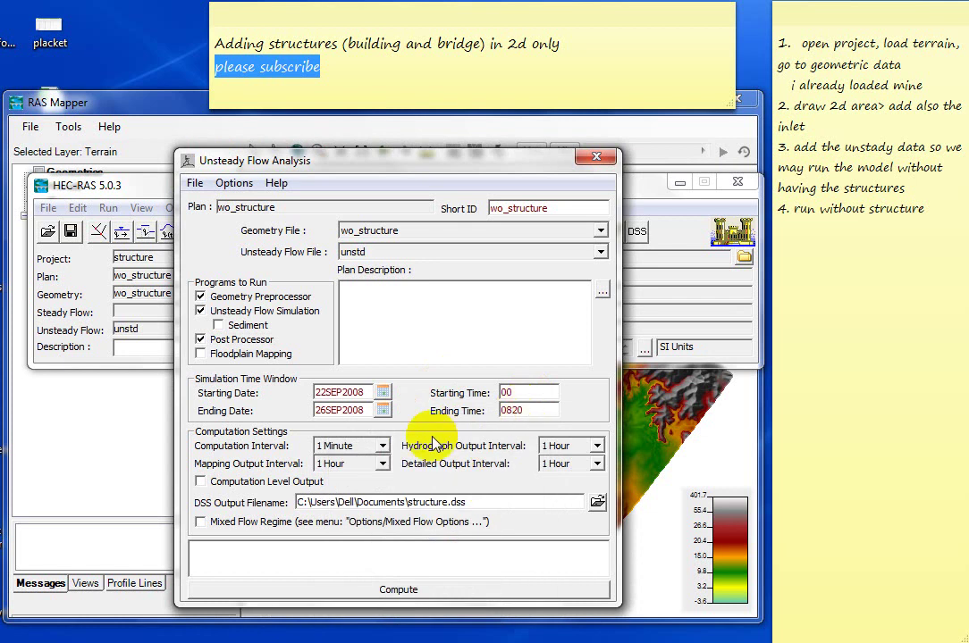
Compute the plan with a 30 Minute computation interval and close the computations window.
left_click(379, 445)
scroll(341, 516, "down", 1)
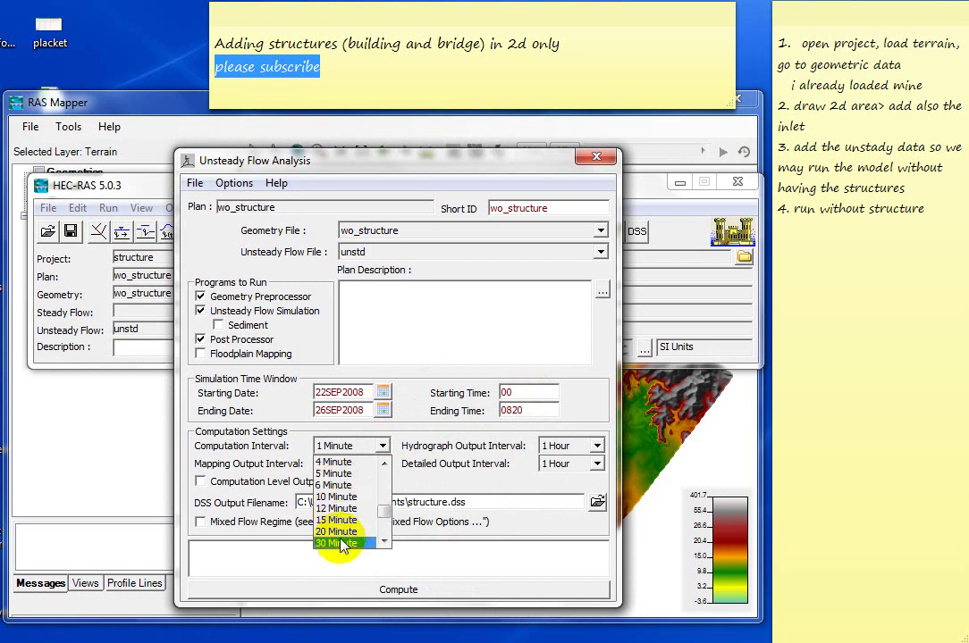
left_click(340, 545)
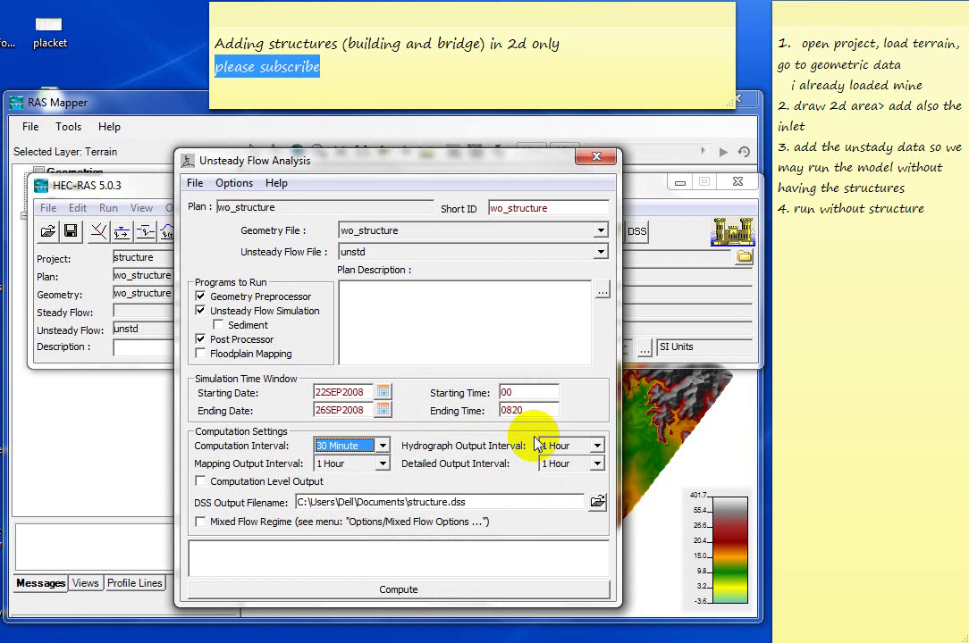
left_click(417, 590)
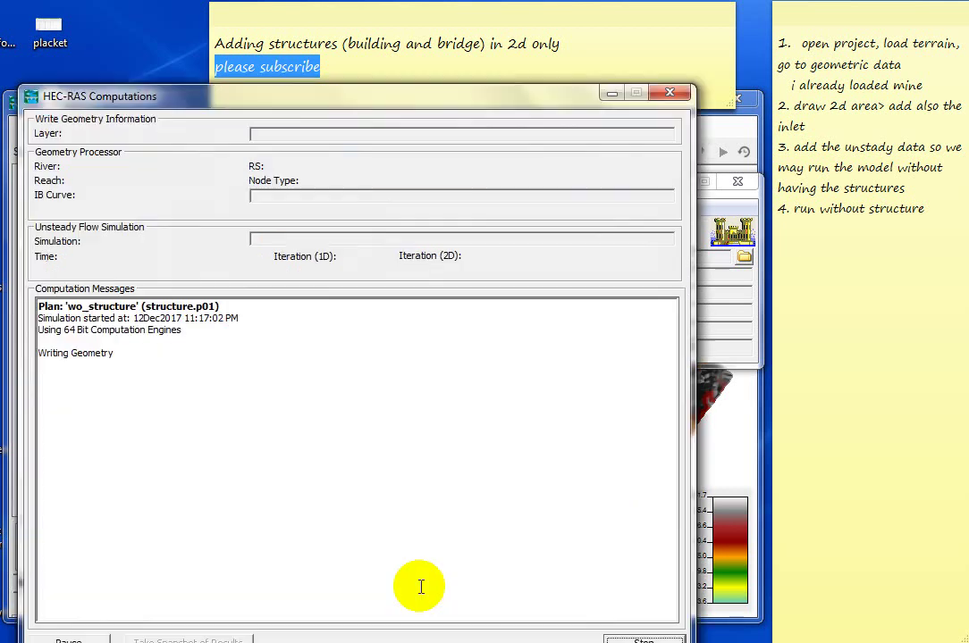
left_click(669, 93)
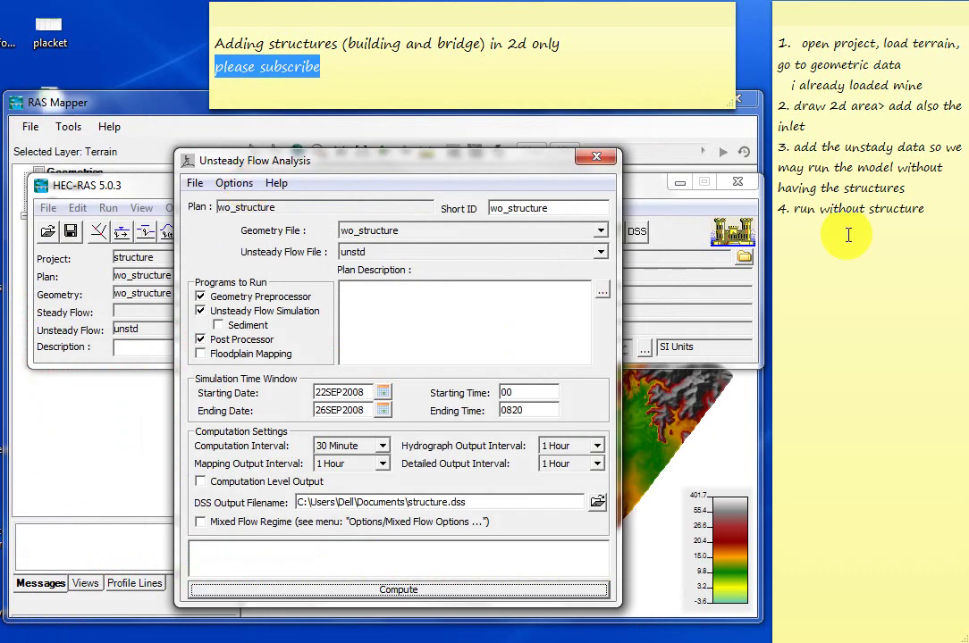
Add "*close first then open again in order to associate terrain with the 2d area" below item 4 of the sticky note.
key("Return")
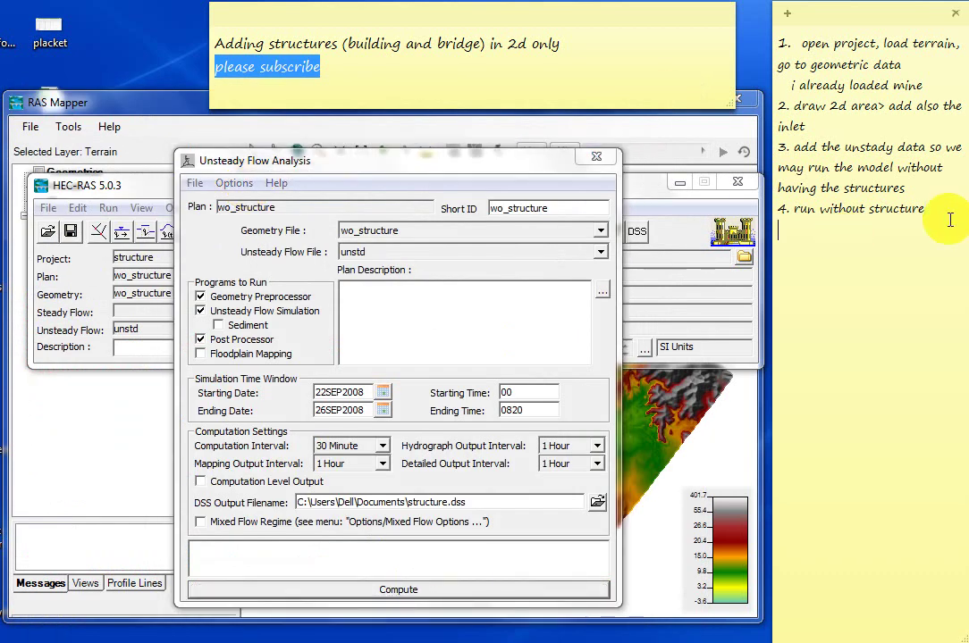
type("*close first th")
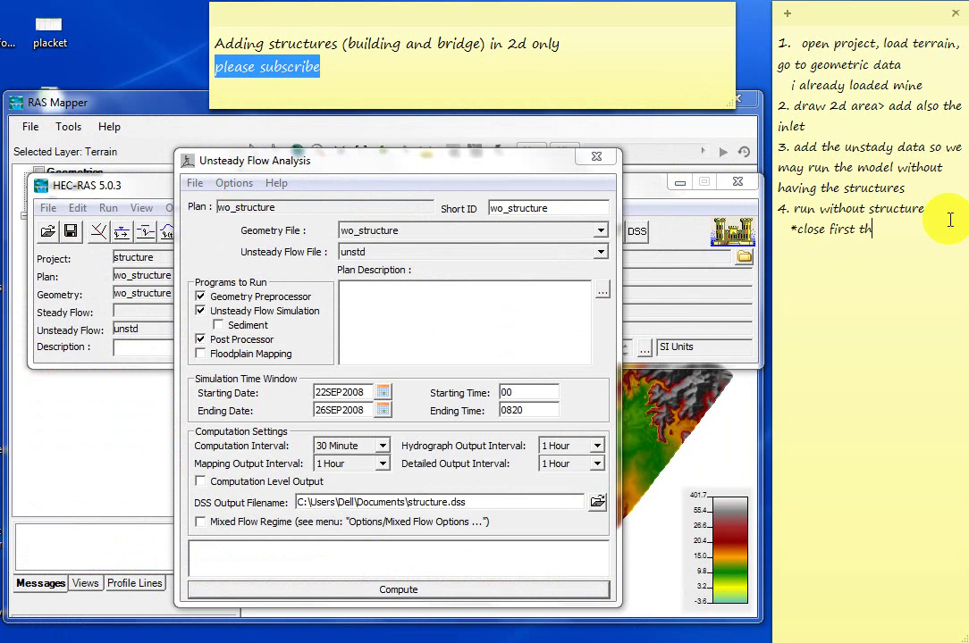
type("en open agin in")
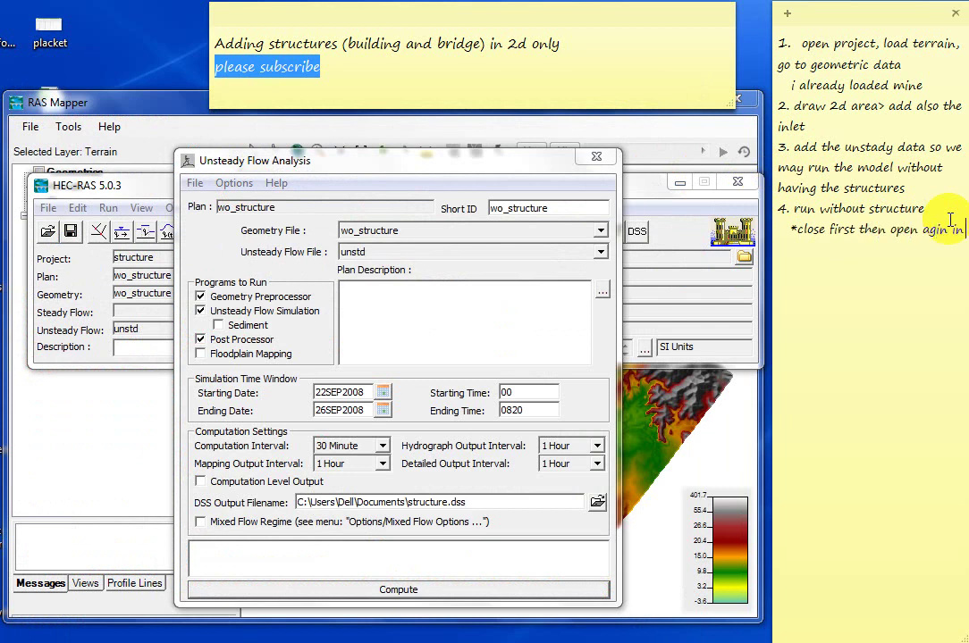
type(" order to associate terr")
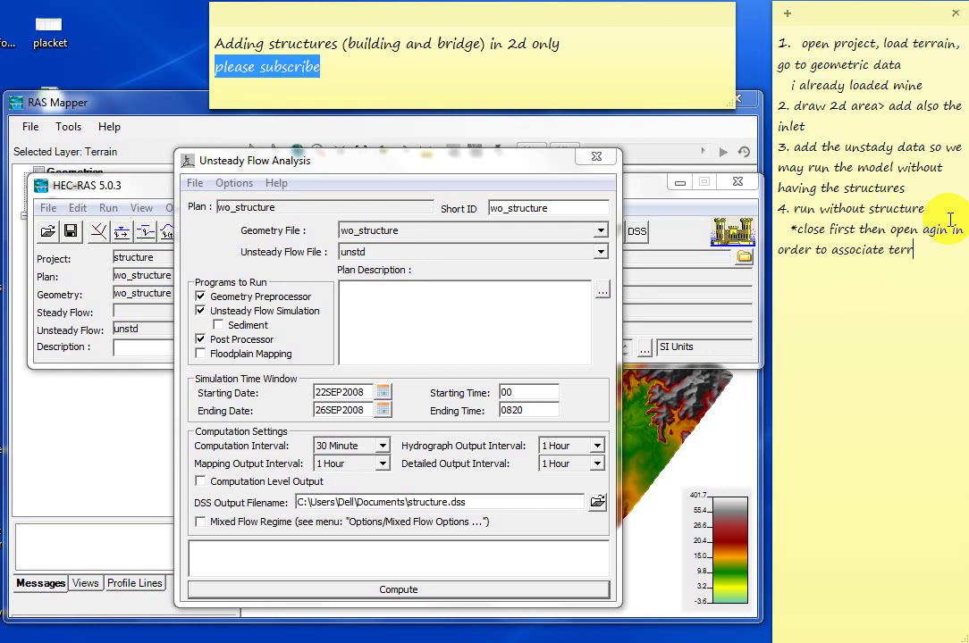
type("ain with the 2d area")
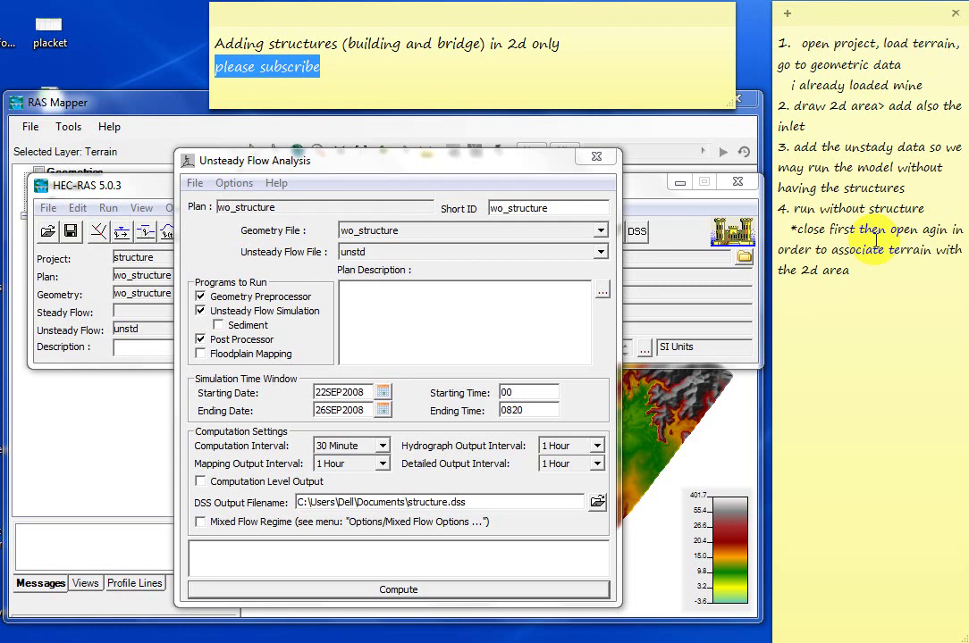
left_click(934, 229)
type("a")
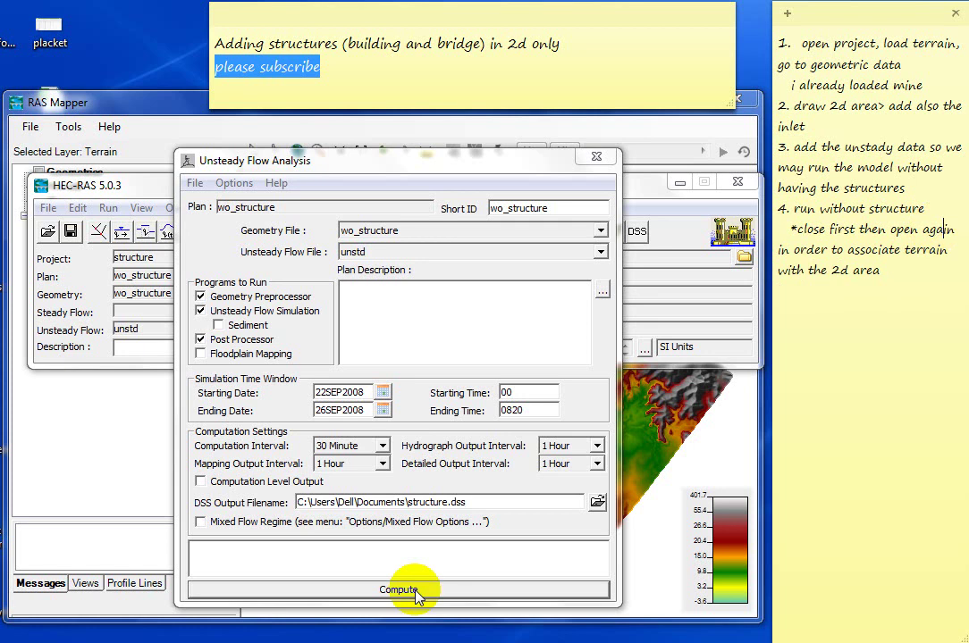
Set the Initial Conditions Time of 2d_area to .01 hours in the 2D flow calculation options.
left_click(191, 183)
left_click(192, 182)
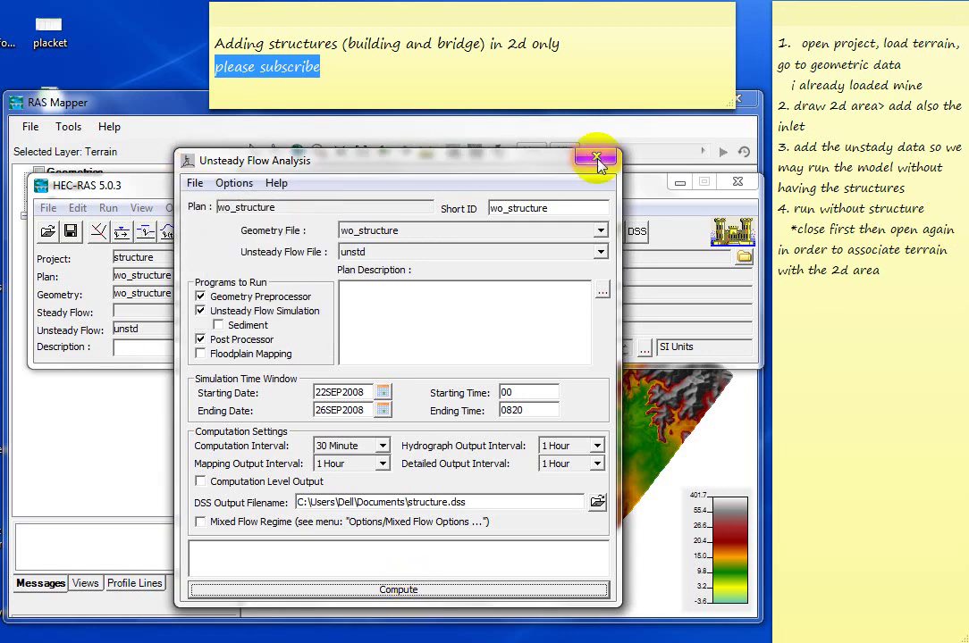
left_click(225, 182)
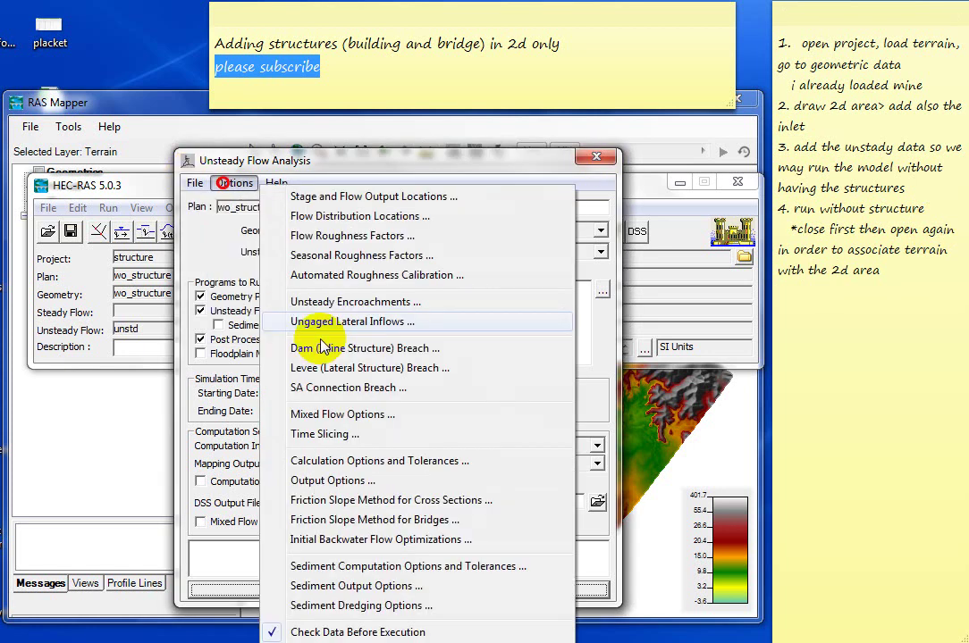
left_click(384, 461)
left_click(167, 191)
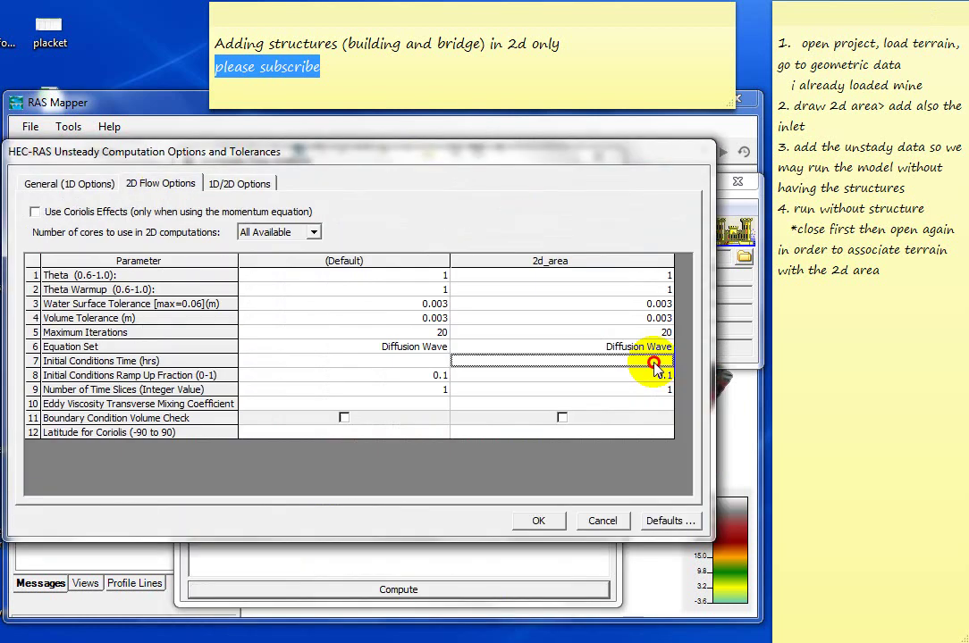
type("01")
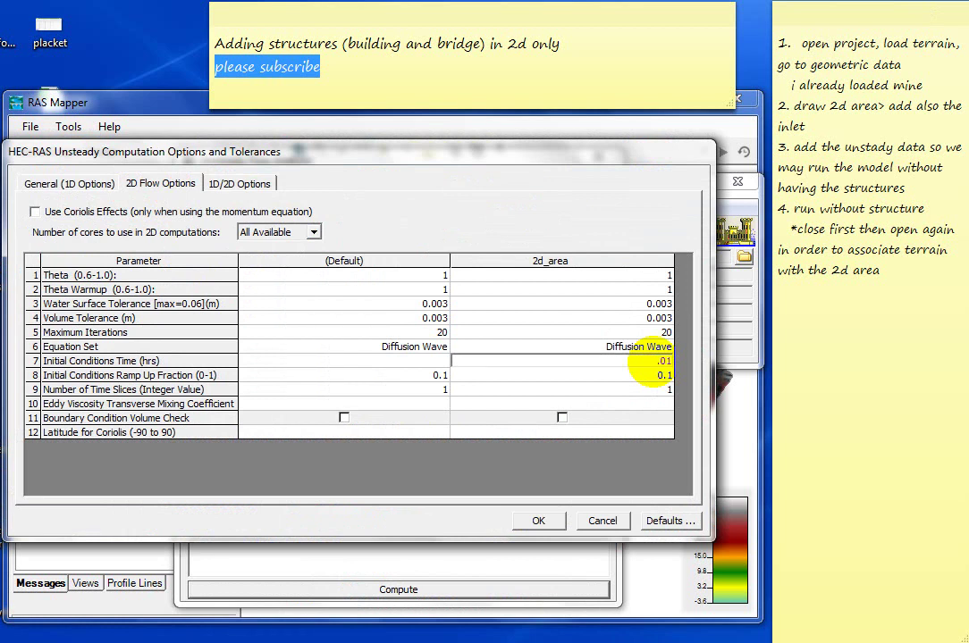
left_click(538, 521)
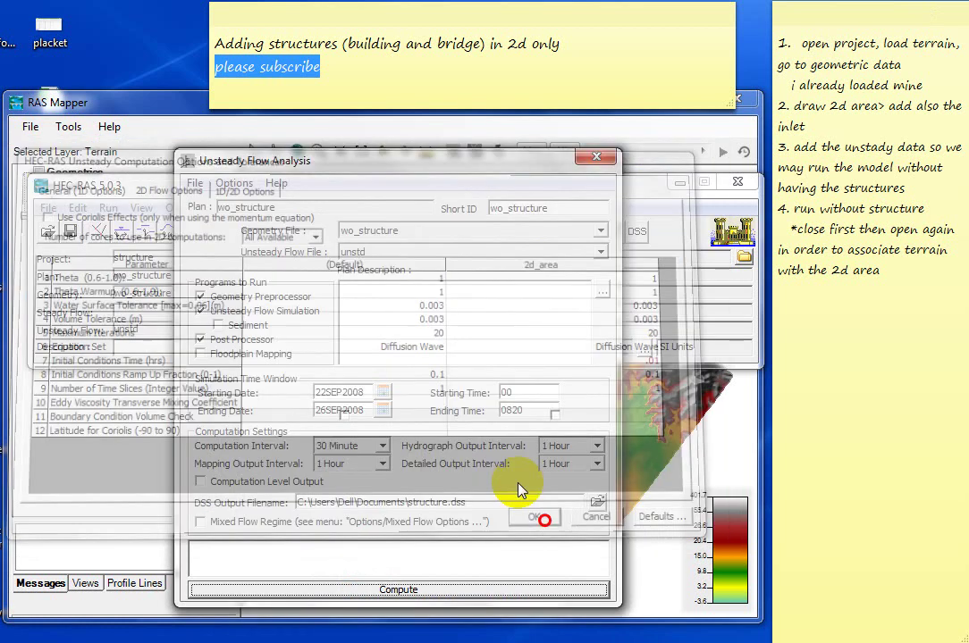
left_click(192, 183)
Close and restart HEC-RAS, and reopen the project structure from the Documents folder.
left_click(596, 158)
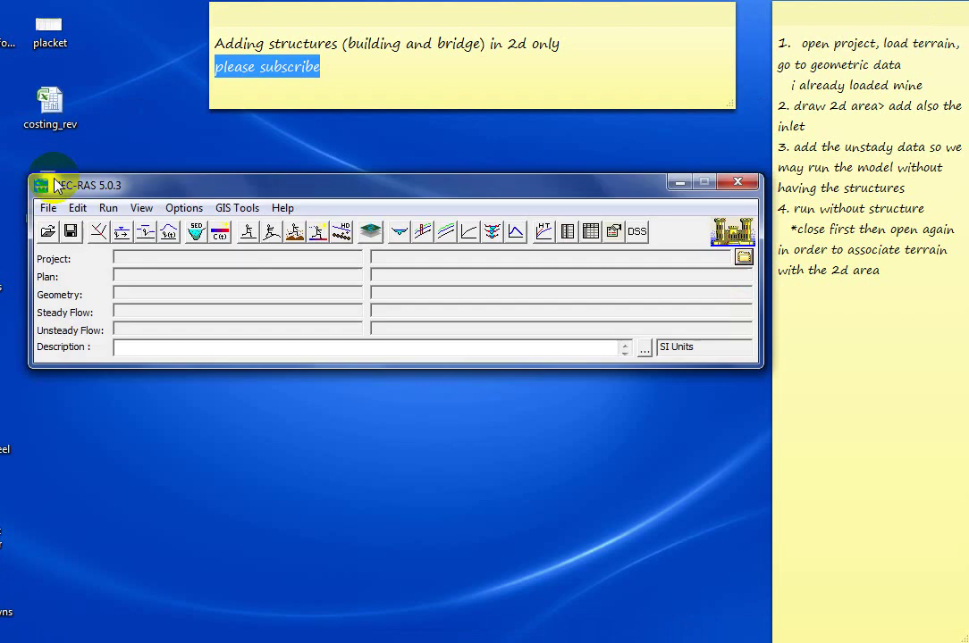
left_click(47, 208)
left_click(99, 241)
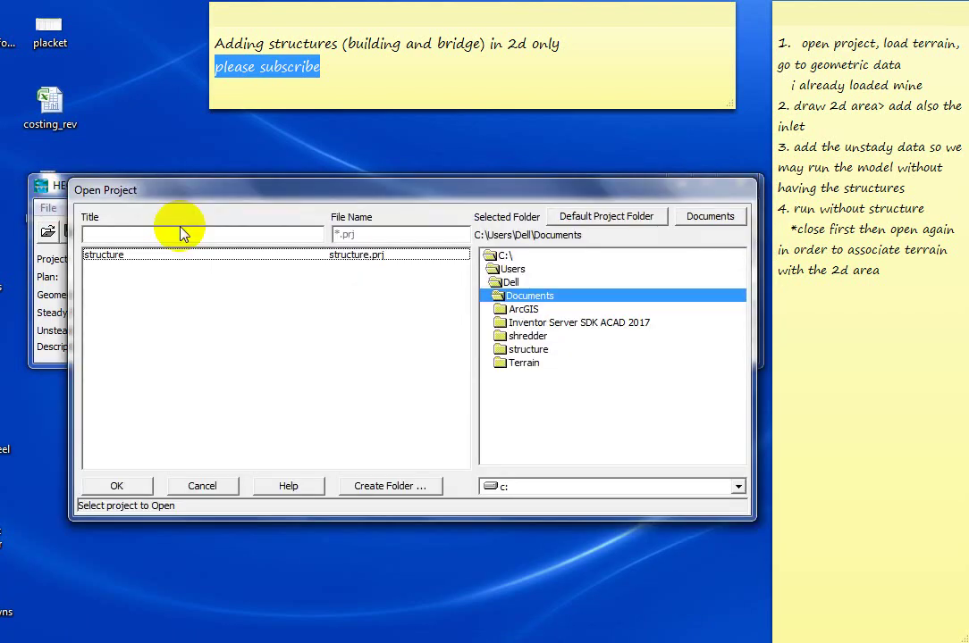
double_click(154, 254)
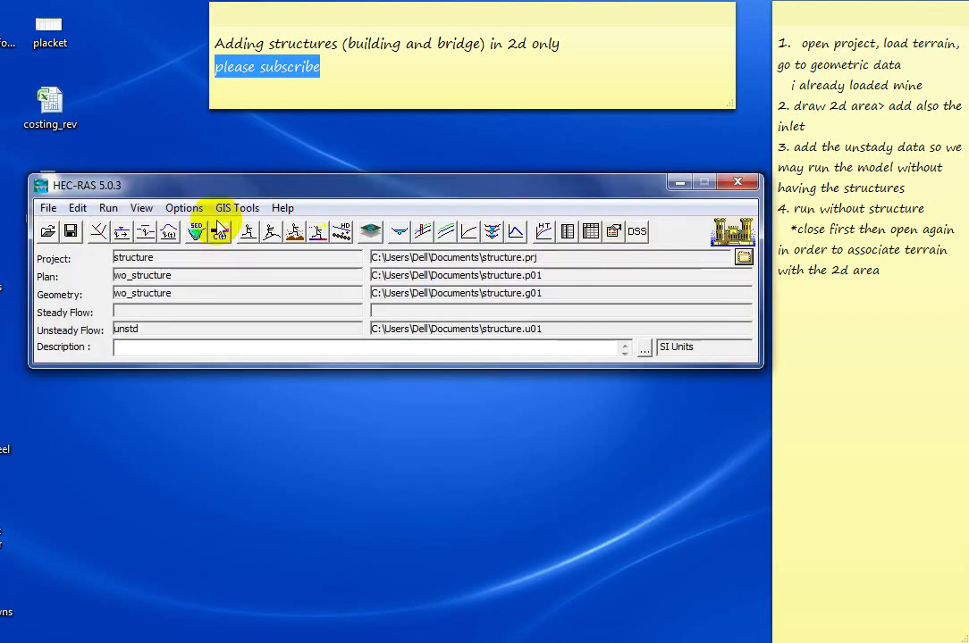
Run the unsteady flow computation for the wo_structure plan.
left_click(108, 208)
left_click(145, 250)
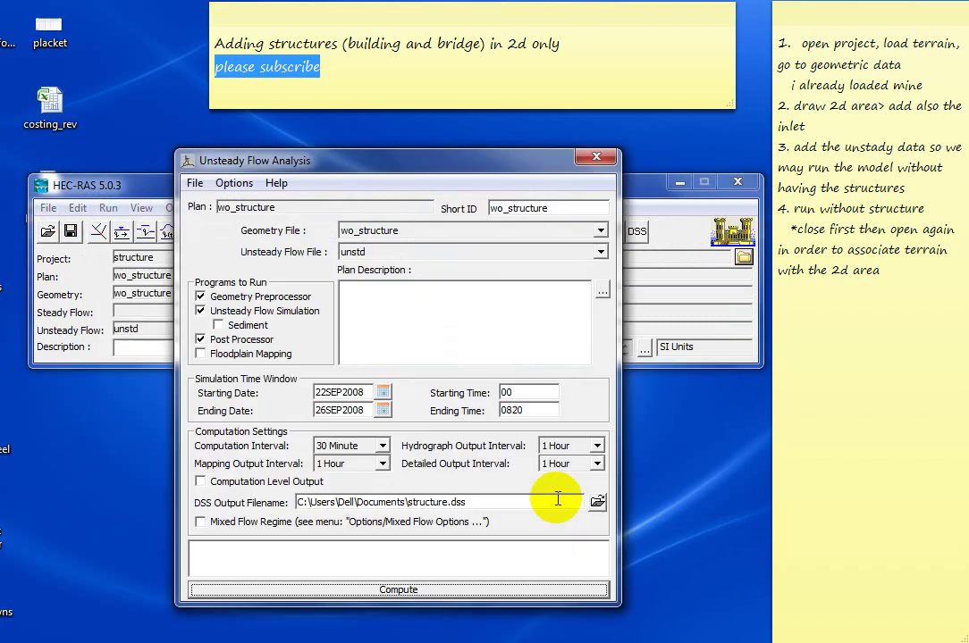
left_click(484, 588)
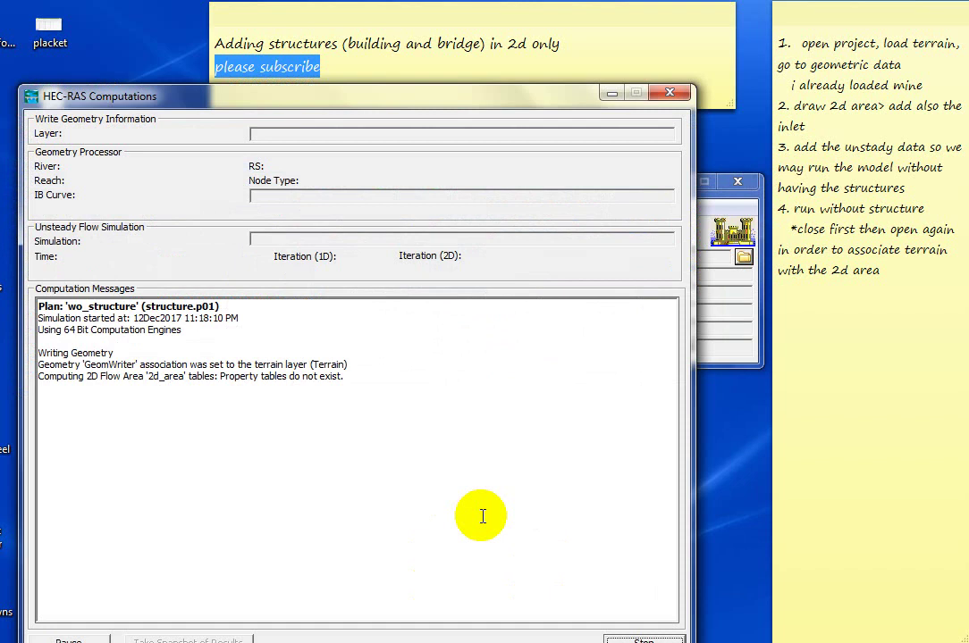
left_click_drag(468, 96, 476, 52)
Add the line "...wait for a while" to the sticky note and bring the computations window back to the front.
left_click(907, 272)
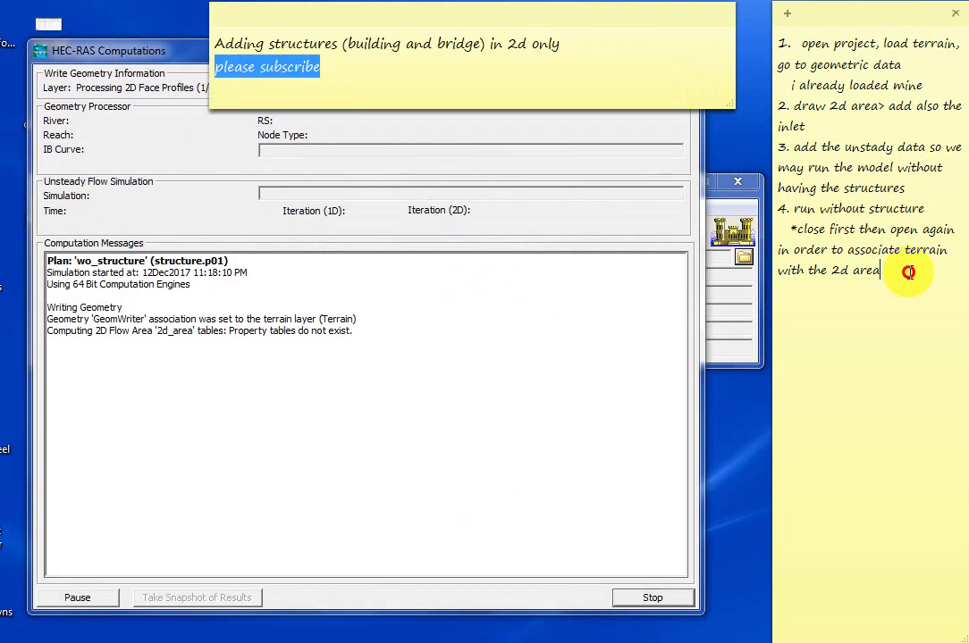
key("Return")
type("...wait ")
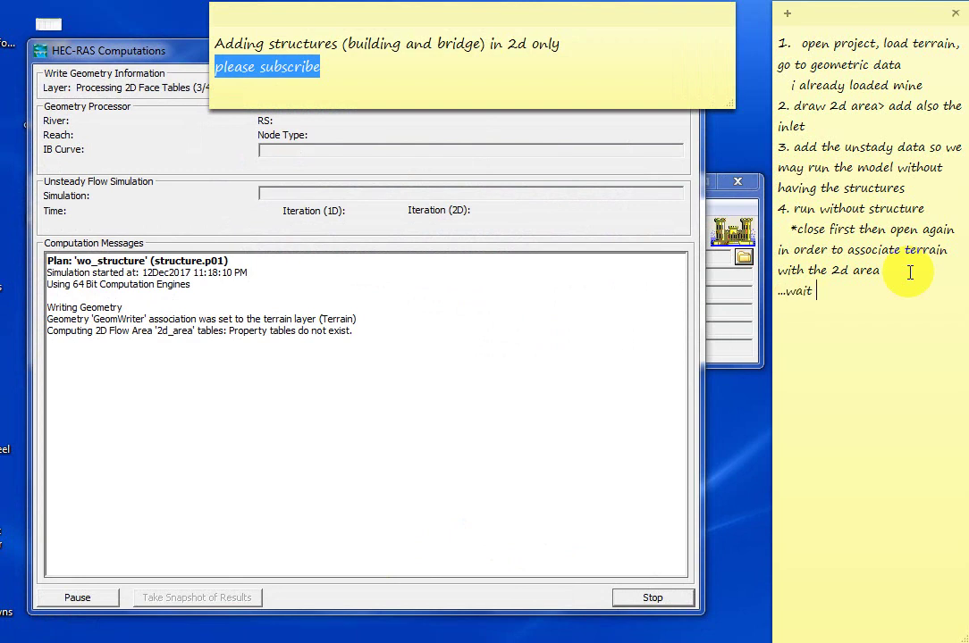
type("for a ")
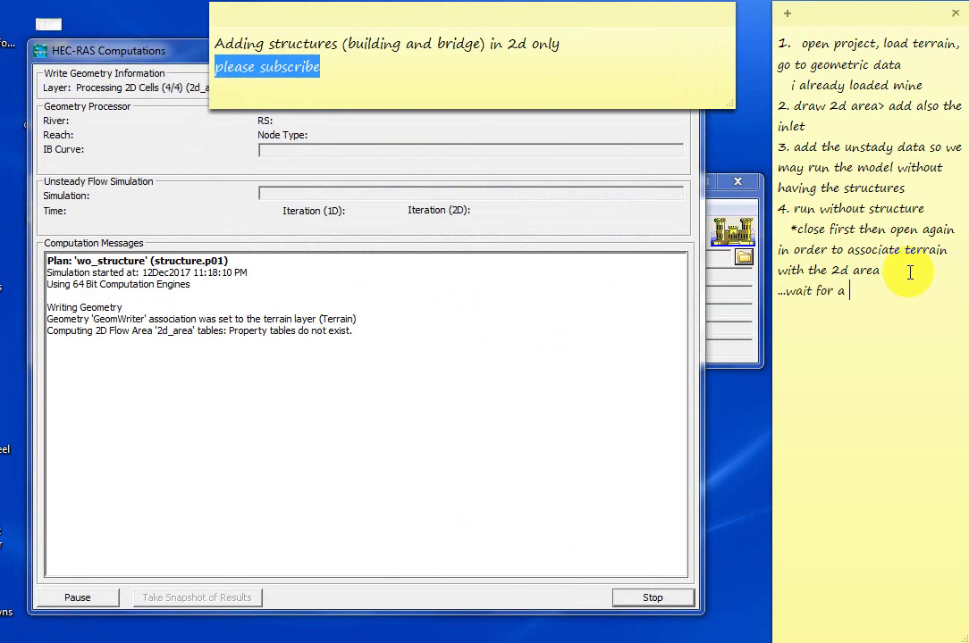
type("while")
left_click(441, 131)
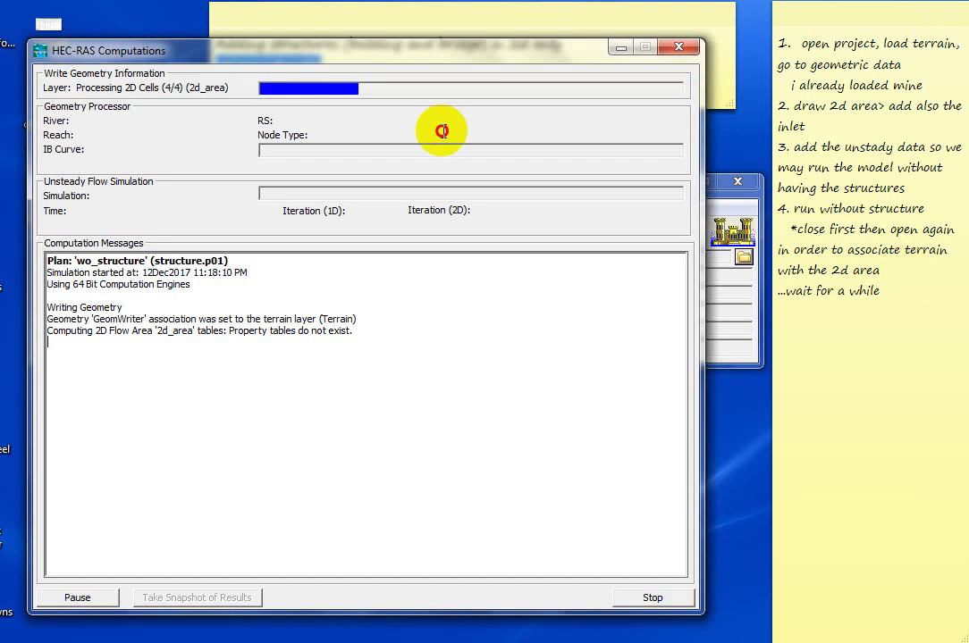
left_click_drag(454, 57, 435, 102)
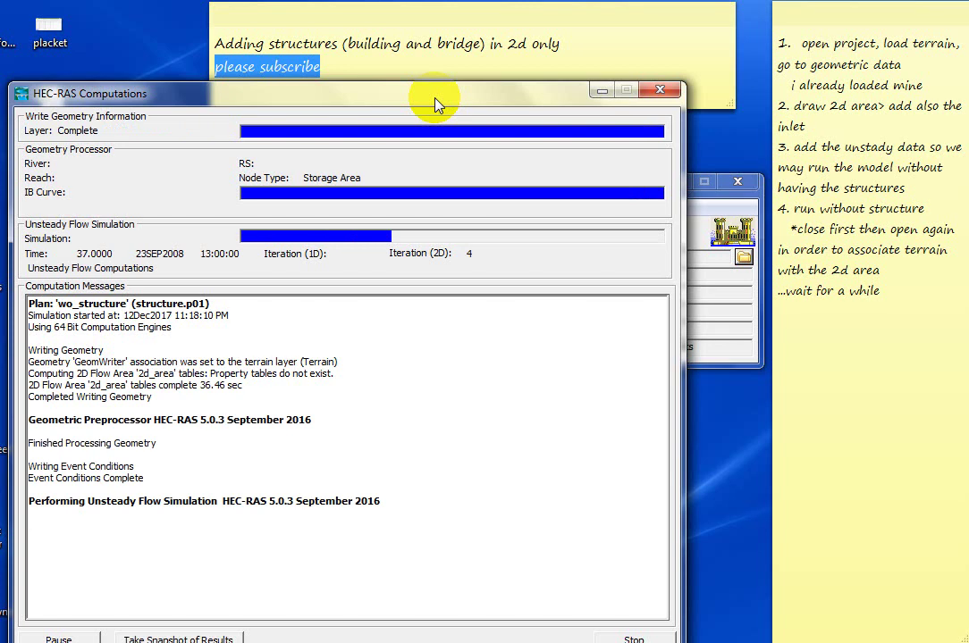
left_click(935, 292)
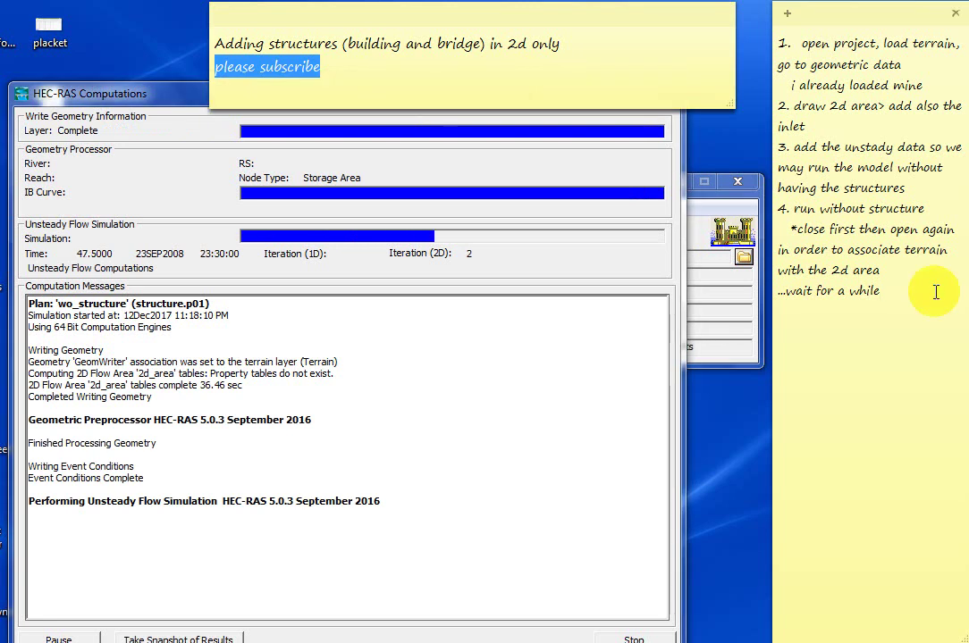
key("Return")
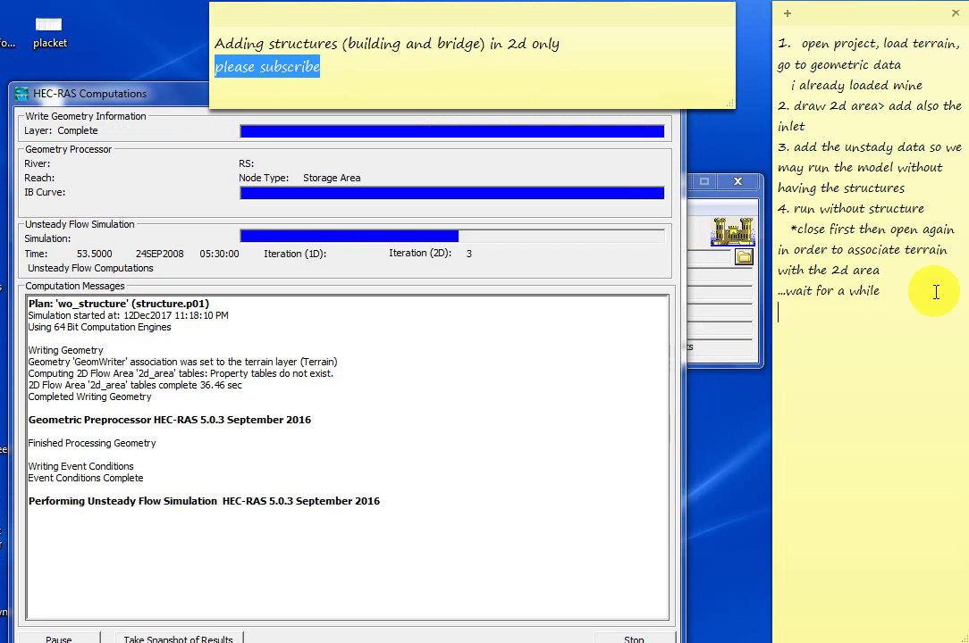
left_click(935, 292)
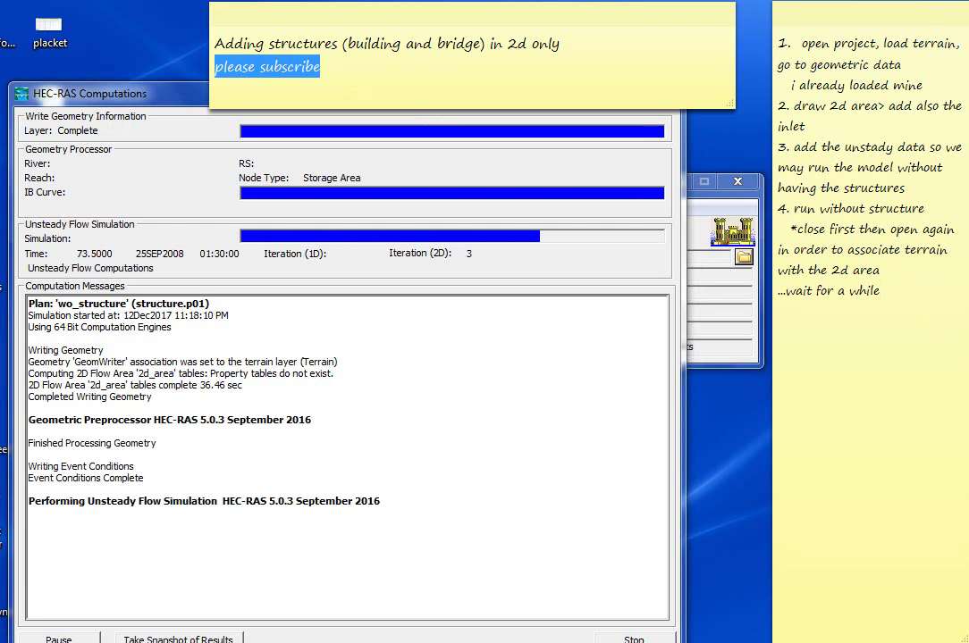
left_click(828, 309)
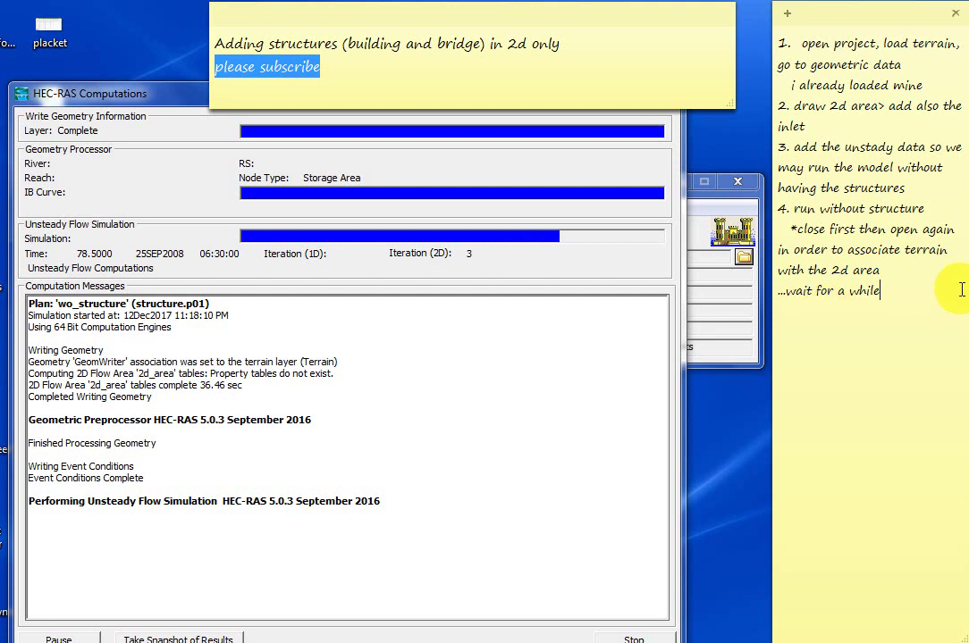
type(".")
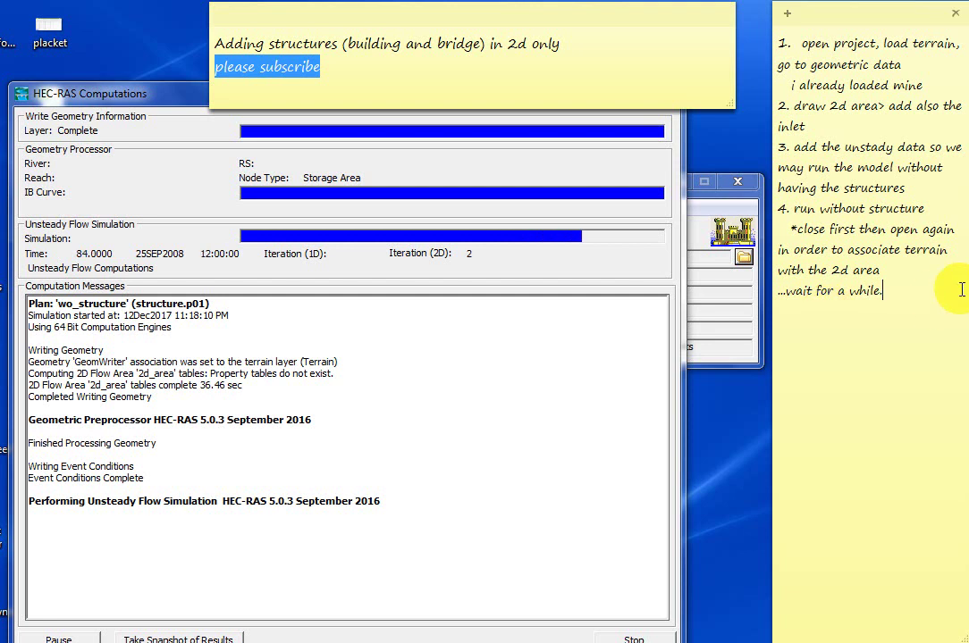
type("\\")
key("BackSpace")
key("BackSpace")
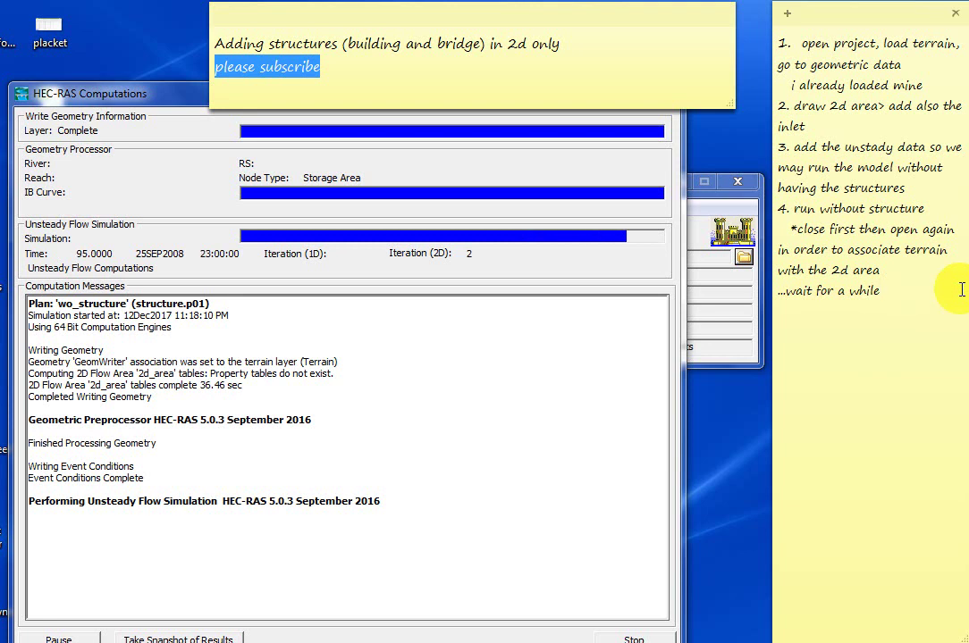
Add the line "check result" to the sticky note and start item "5." below it.
key("Return")
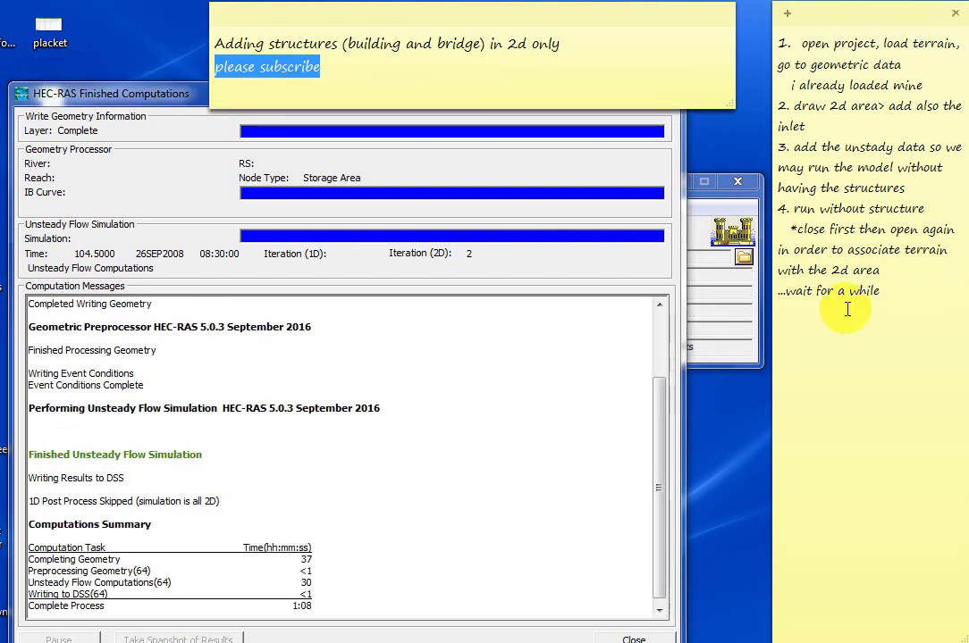
type("check result")
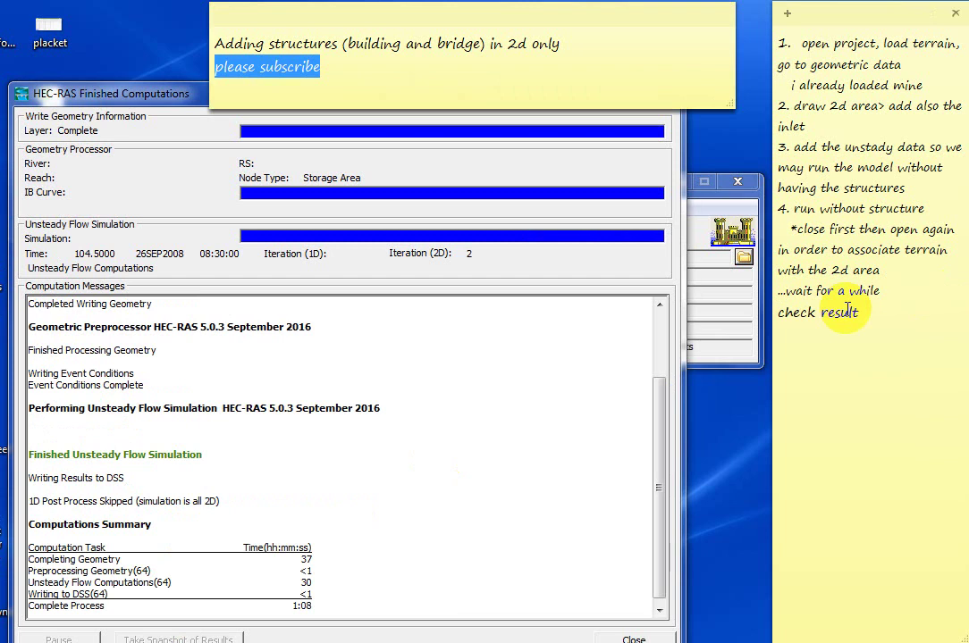
key("Return")
type("5.")
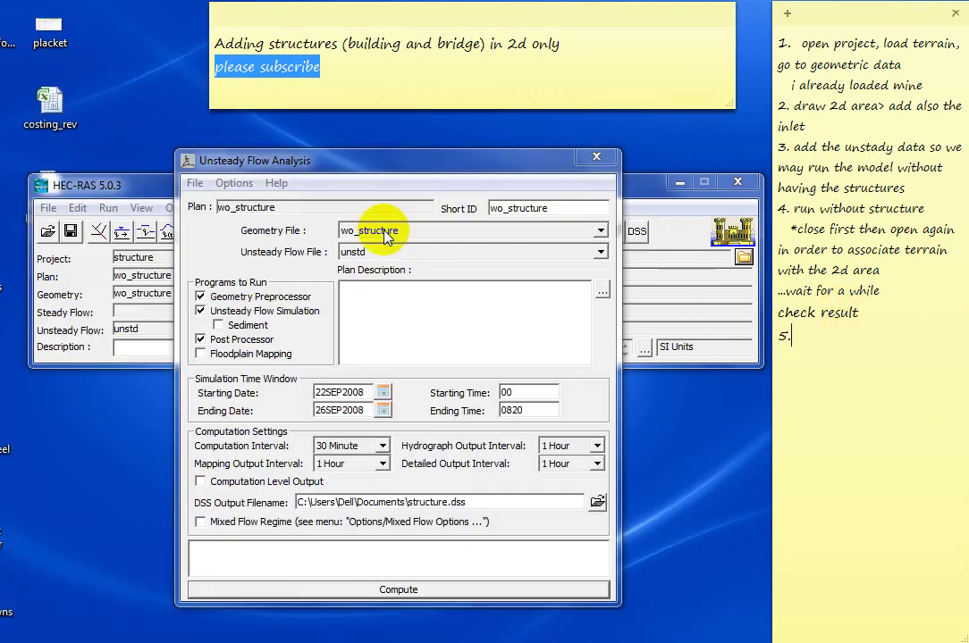
Close the unsteady flow analysis and display the Depth (Max) layer of the wo_structure results in RAS Mapper.
key("alt+F4")
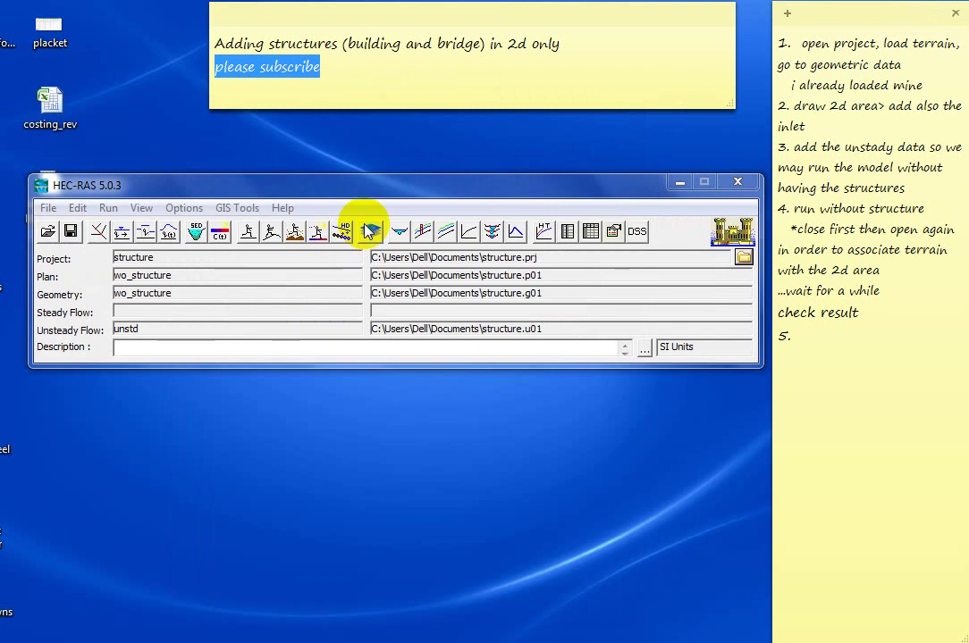
left_click(369, 230)
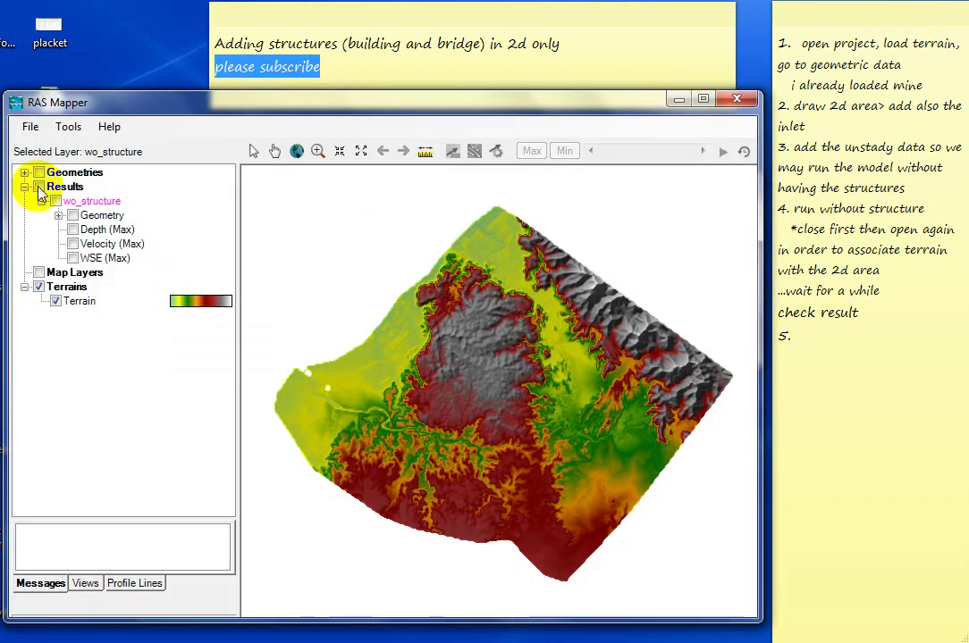
left_click(38, 187)
left_click(56, 201)
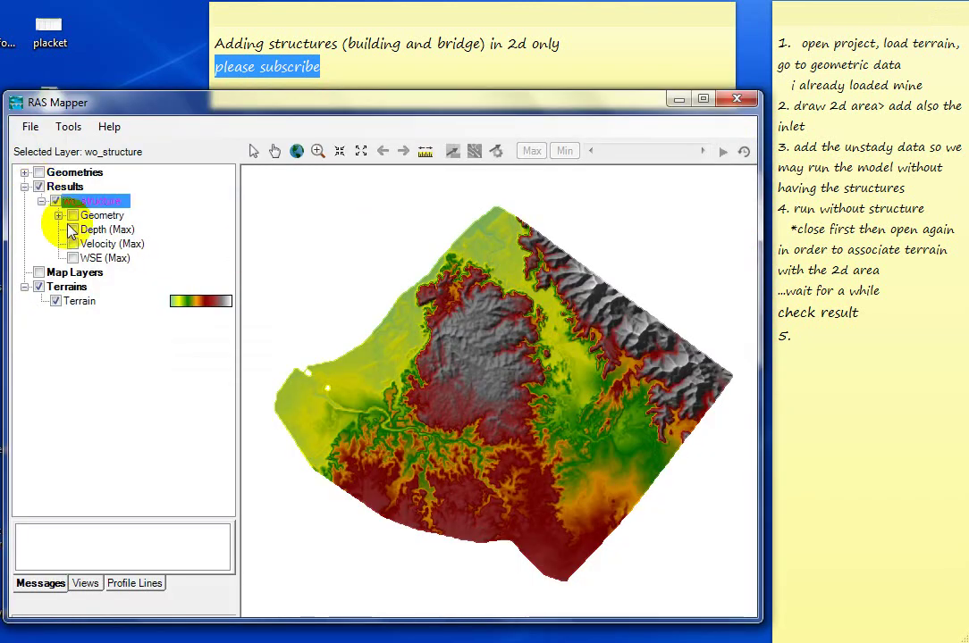
left_click(72, 230)
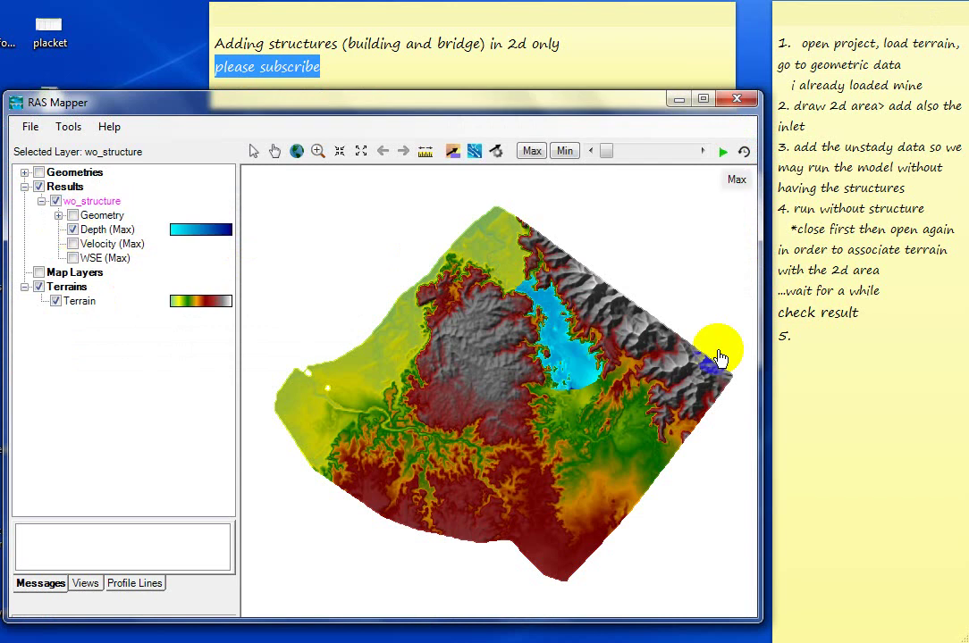
scroll(720, 357, "up", 2)
scroll(474, 230, "up", 1)
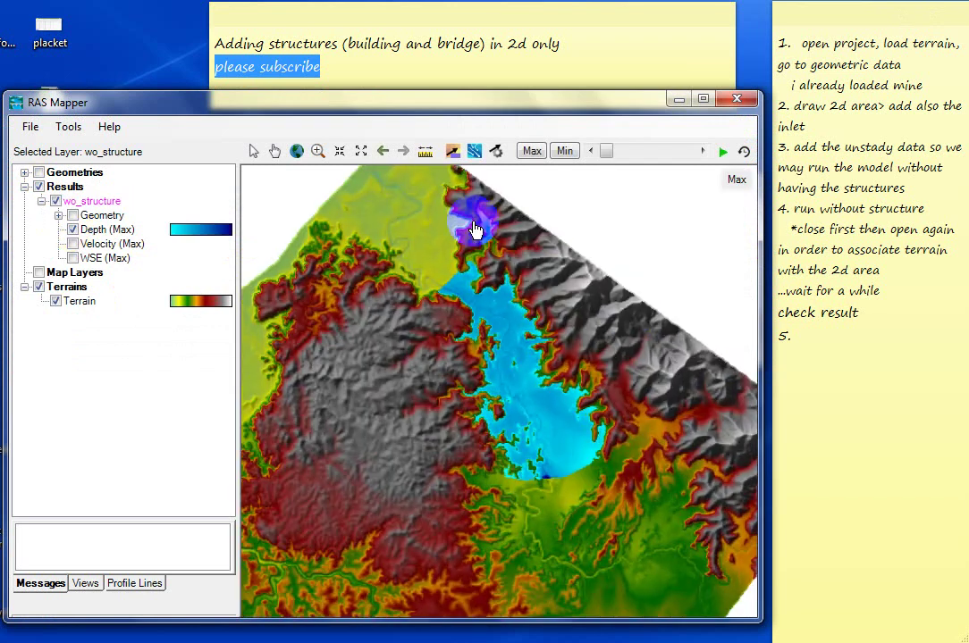
scroll(474, 231, "up", 1)
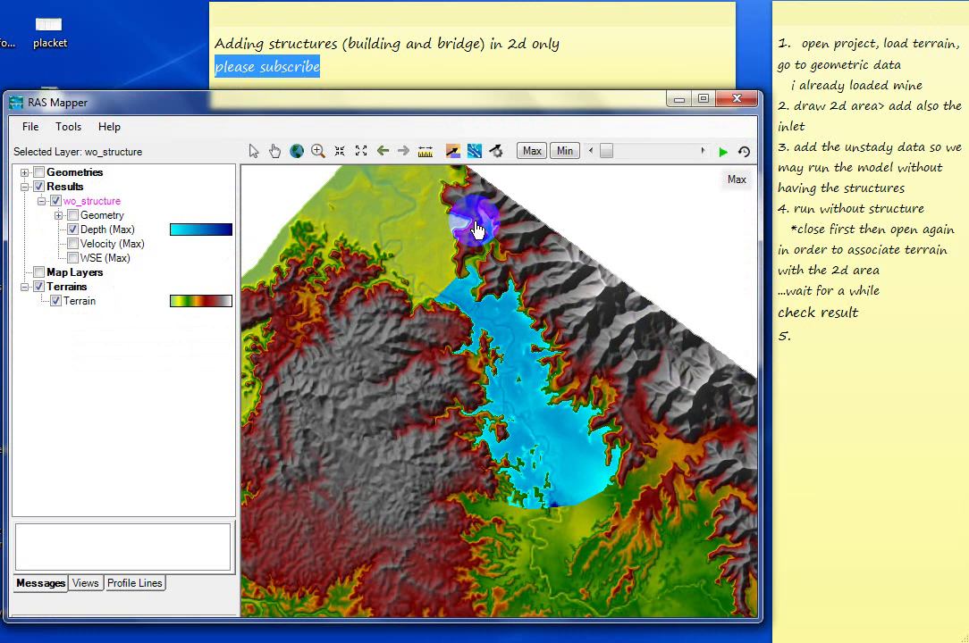
Animate the wo_structure depth results over the simulation period and examine the flooded area up close.
left_click(723, 153)
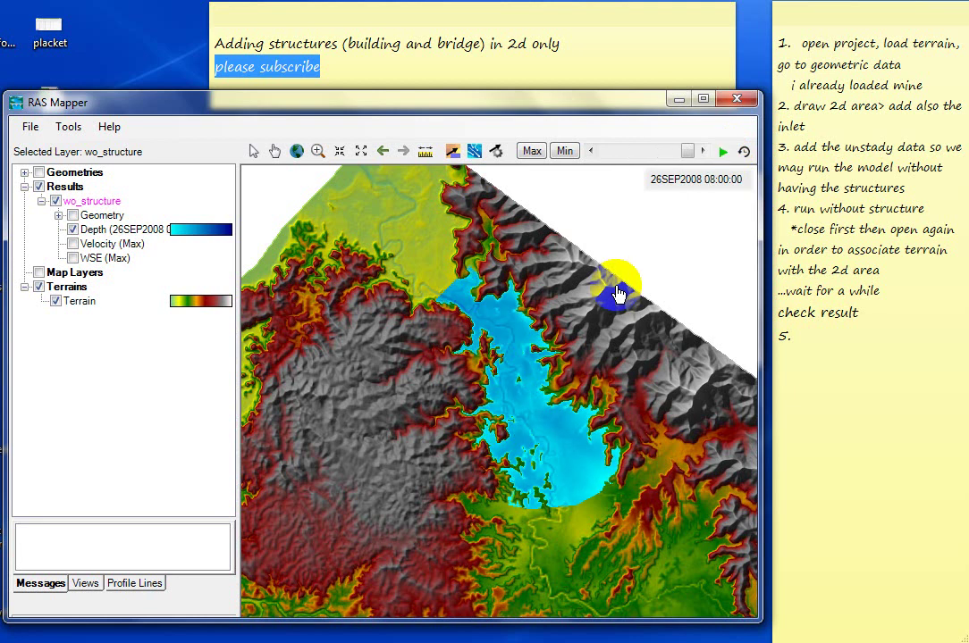
scroll(574, 276, "up", 1)
scroll(575, 276, "up", 1)
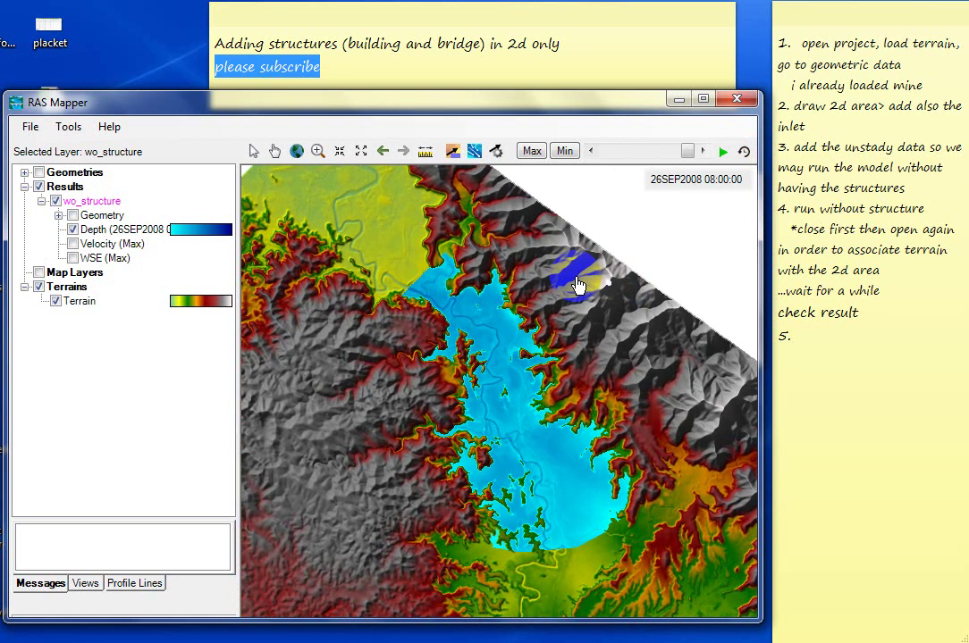
Complete item 5 of the sticky note with the text 'now let"s add structure'.
left_click(830, 340)
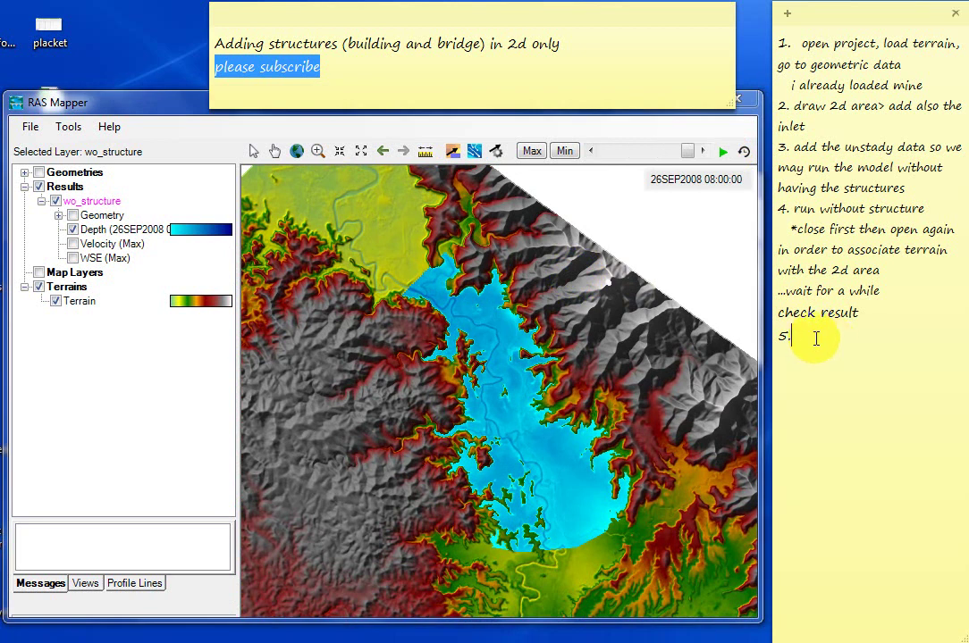
type("now let's ad")
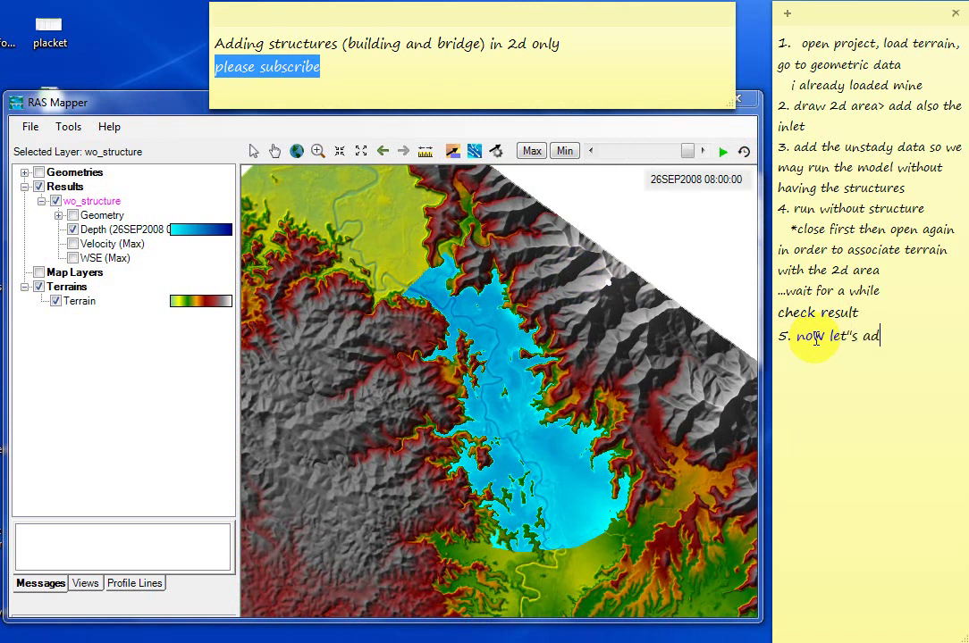
type("d structure")
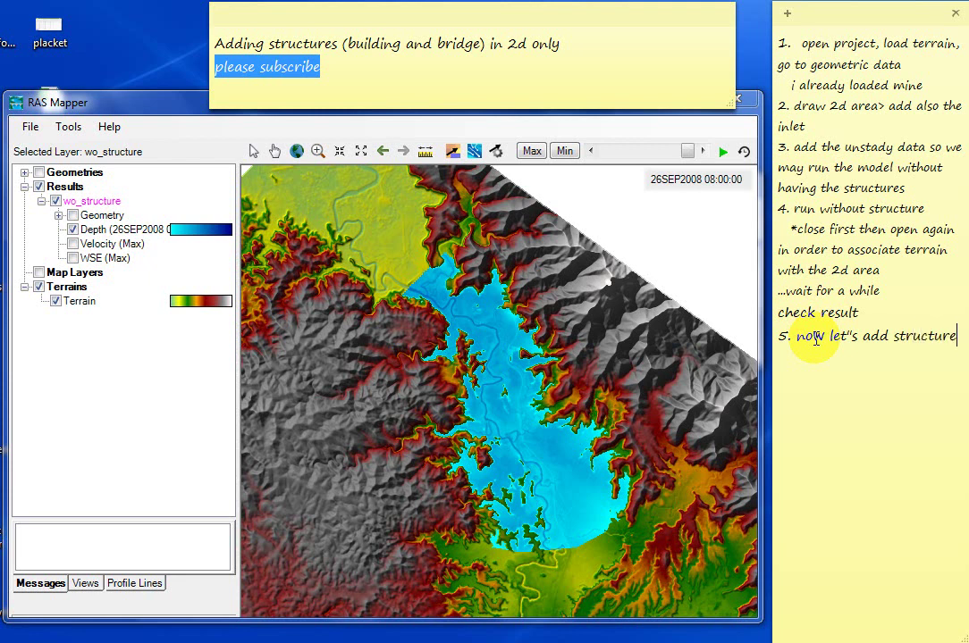
Extend item 5 of the sticky note with ", e.g small water impounding" and start a new line below it.
type(", sha")
type("l")
key("BackSpace")
key("BackSpace")
key("BackSpace")
key("BackSpace")
key("Return")
type("e.g")
type("small water")
type("impoud")
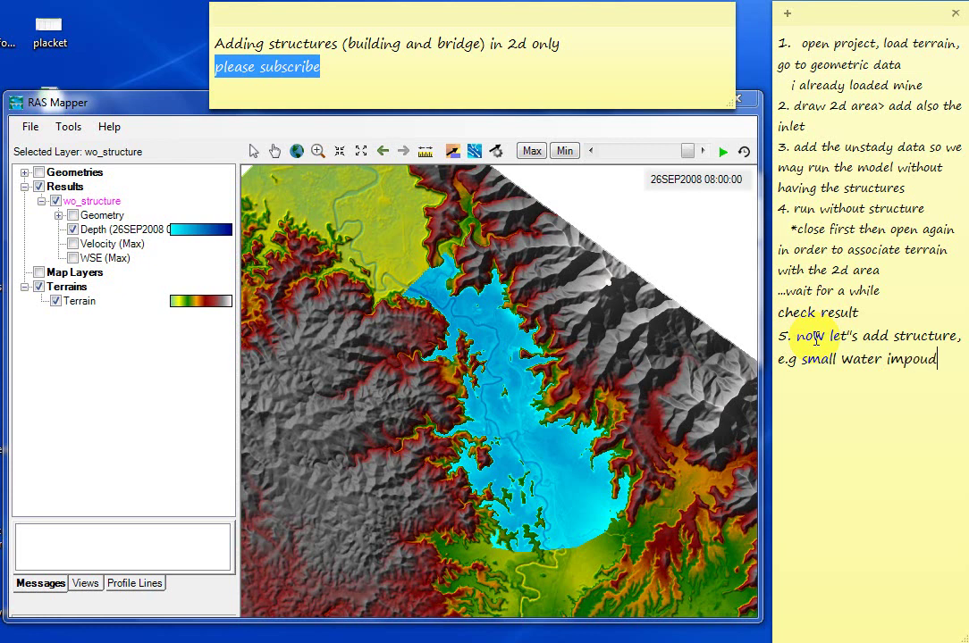
key("BackSpace")
type("nding")
left_click(925, 358)
type("n")
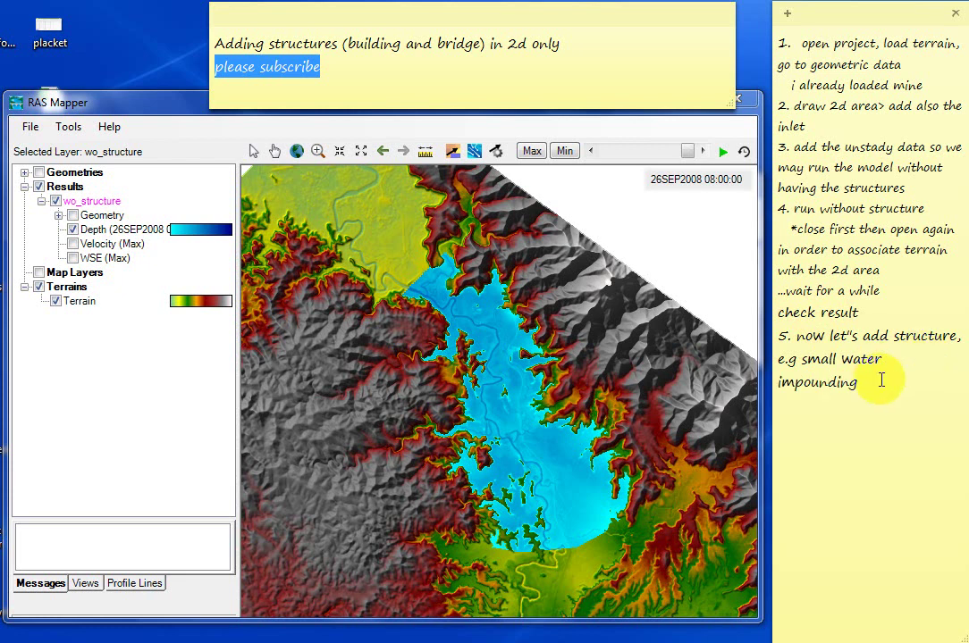
key("Return")
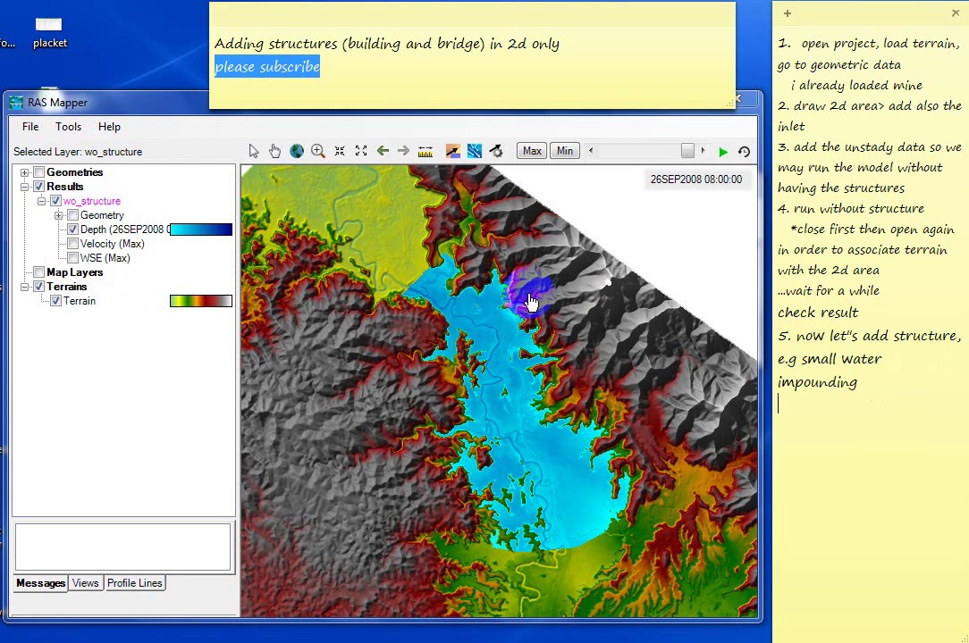
Close RAS Mapper and open the geometric data of the wo_structure geometry.
left_click(740, 103)
left_click(76, 207)
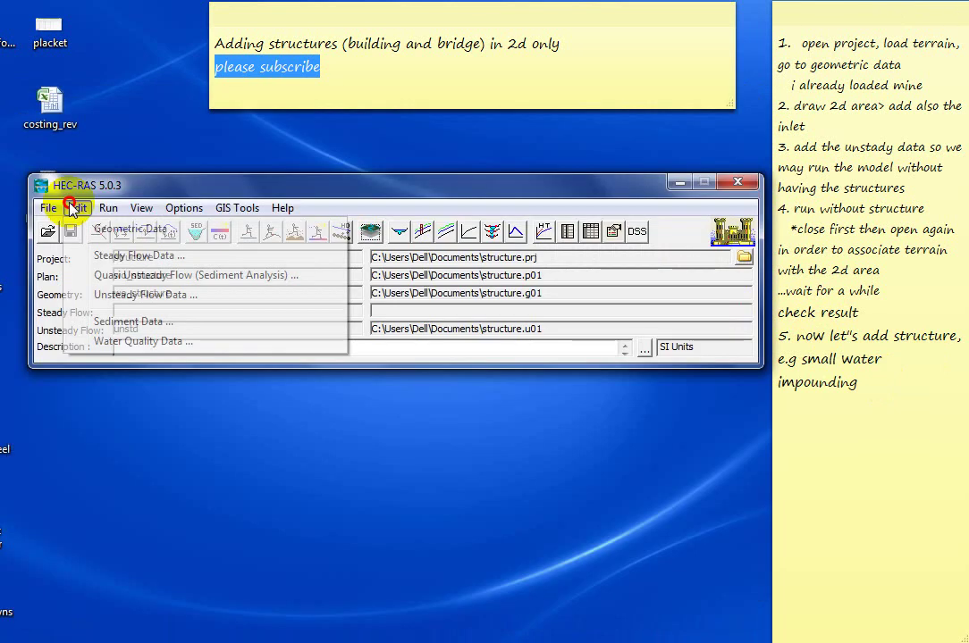
left_click(107, 231)
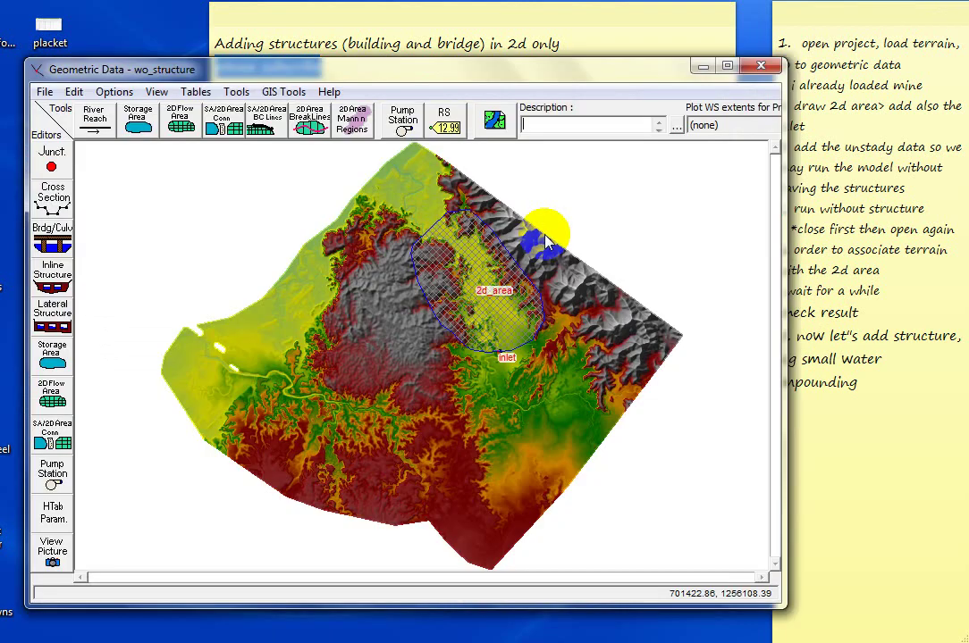
Draw a 2D area break line about 680 m long across the narrow valley in the upper part of 2d_area and name it SWIP.
left_click(547, 182)
scroll(476, 225, "up", 2)
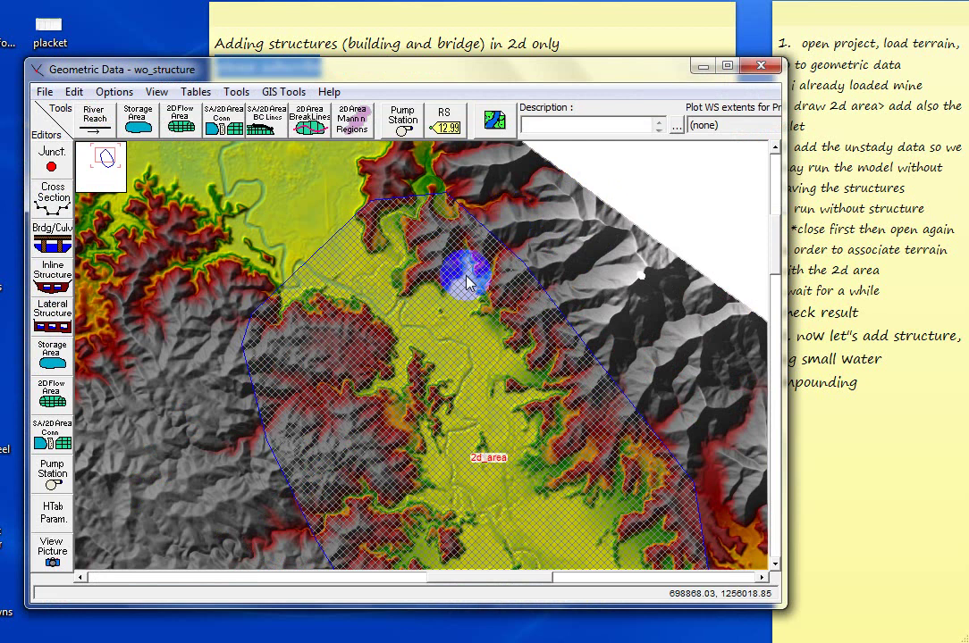
scroll(501, 298, "up", 2)
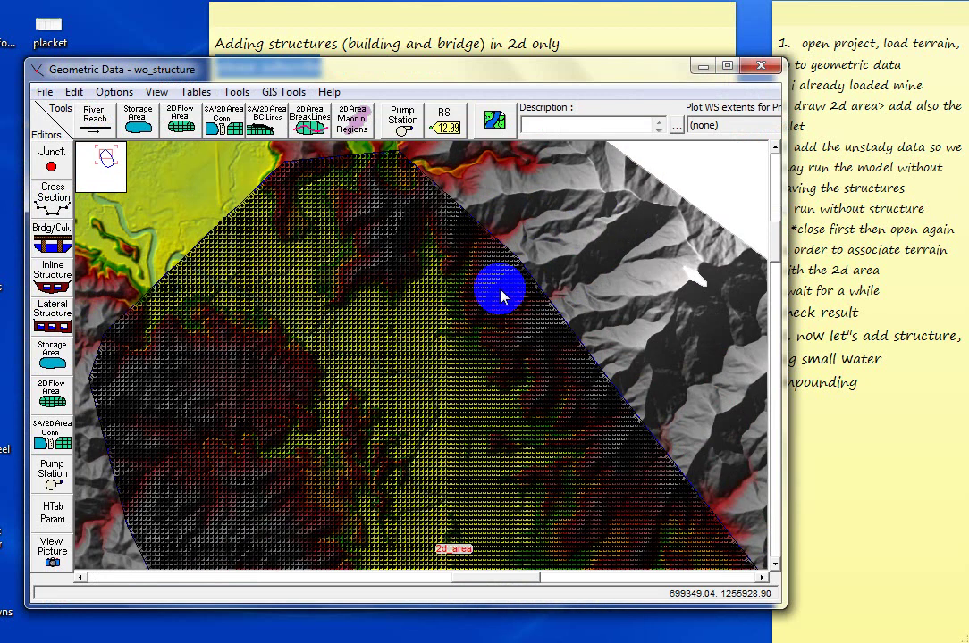
scroll(501, 298, "down", 1)
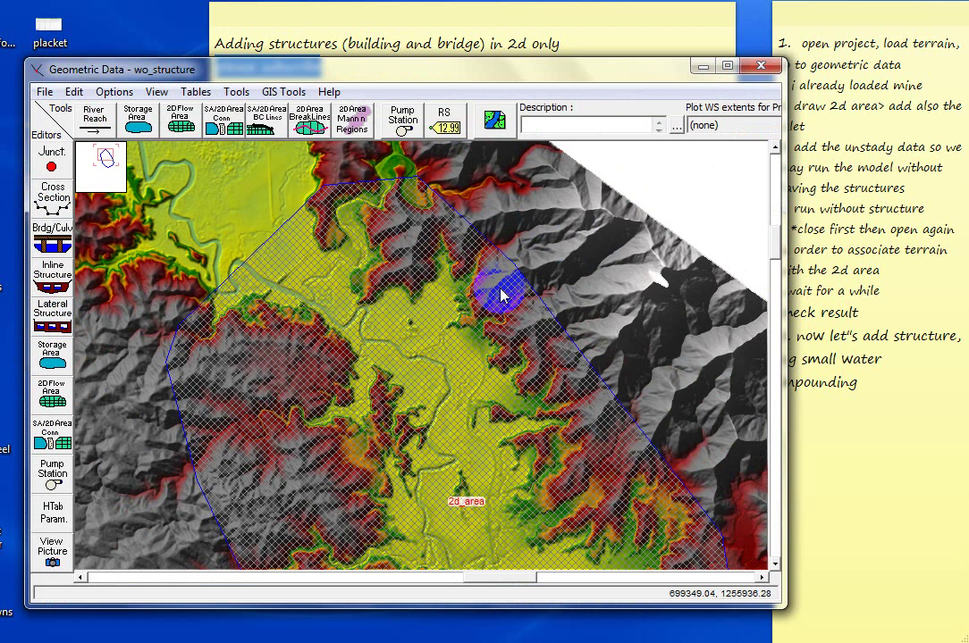
left_click(317, 128)
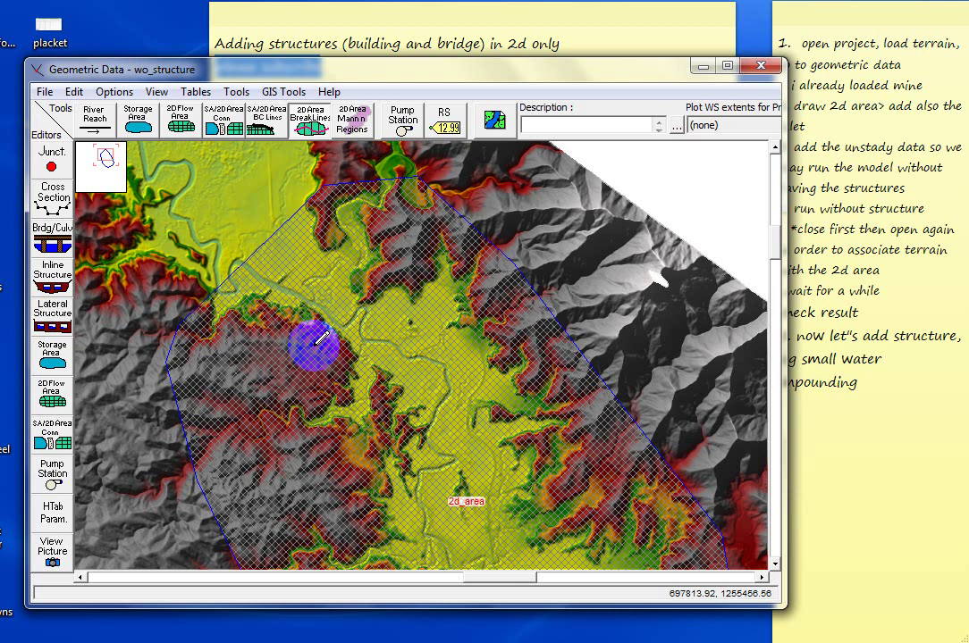
left_click(320, 338)
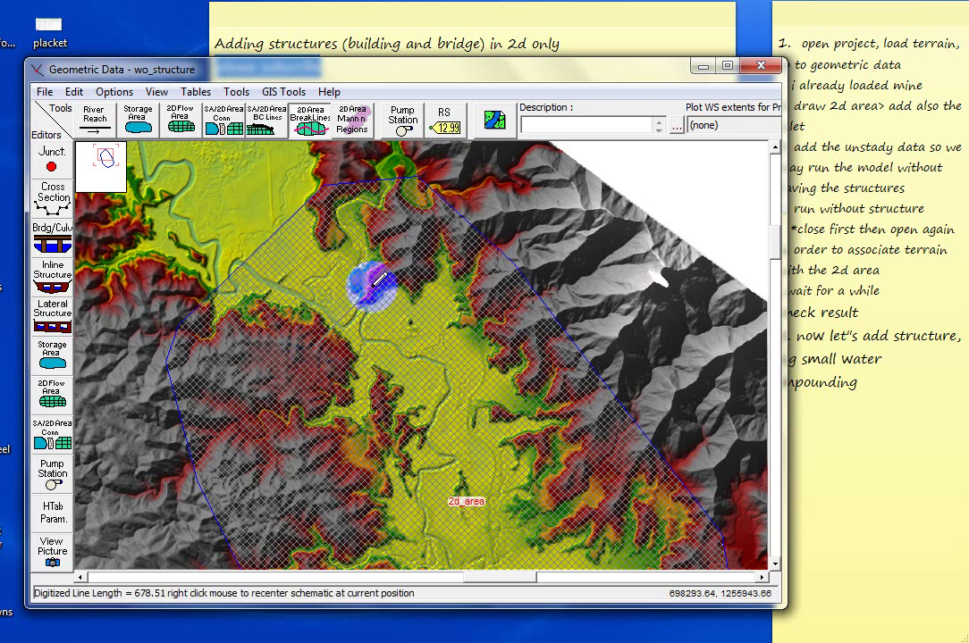
double_click(374, 286)
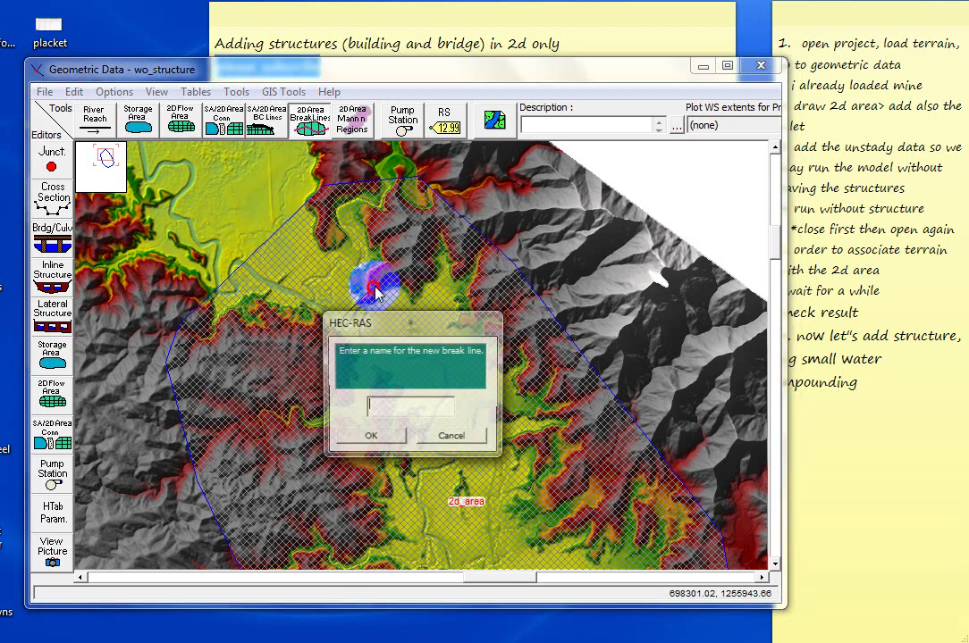
left_click(386, 405)
type("SWIP")
left_click(370, 437)
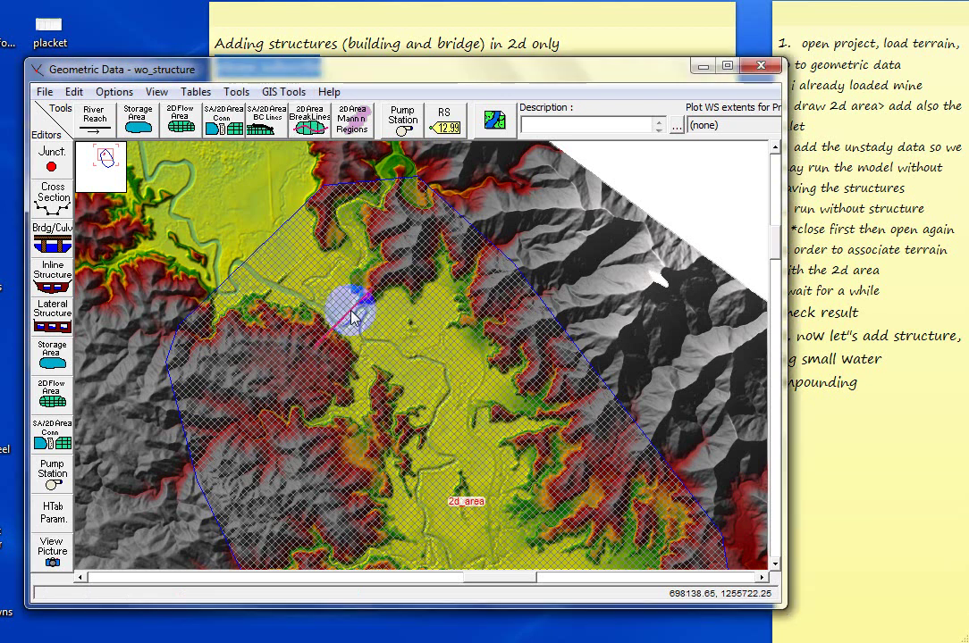
Enforce the SWIP break line in 2d_area and convert it into an internal SA/2D area connection named SWIP.
right_click(352, 312)
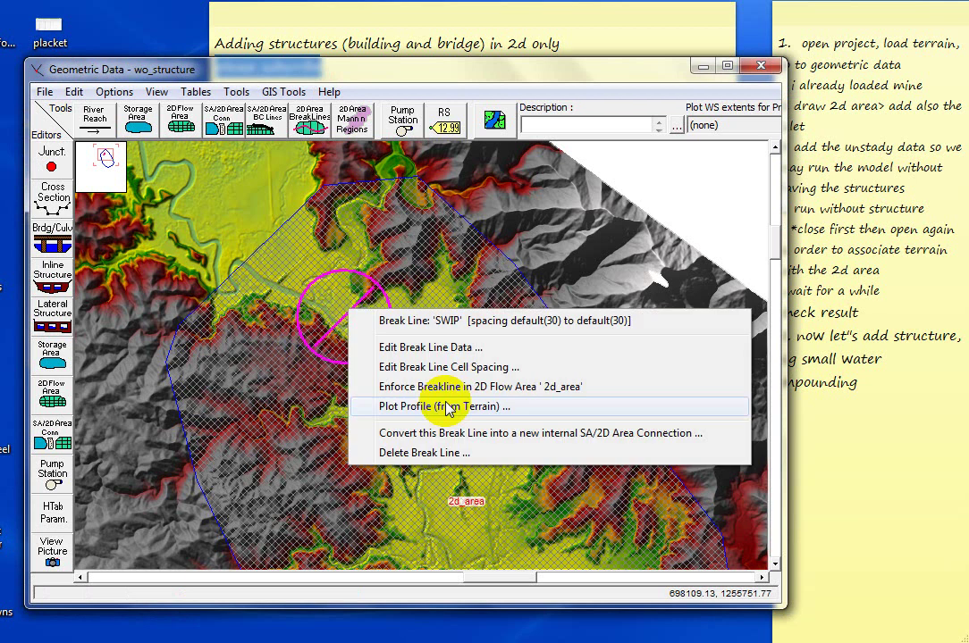
left_click(445, 387)
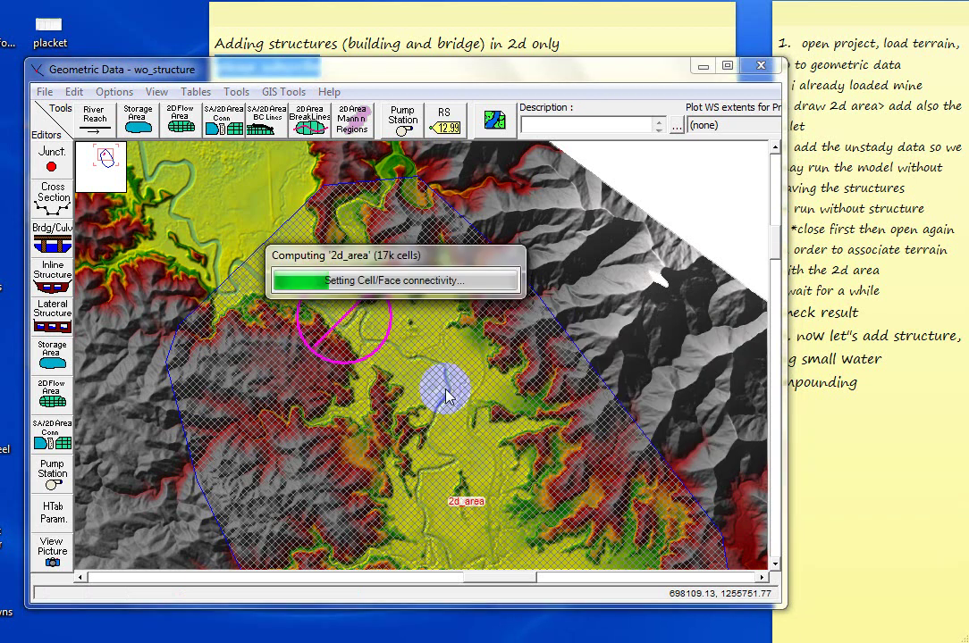
left_click(347, 318)
left_click(434, 437)
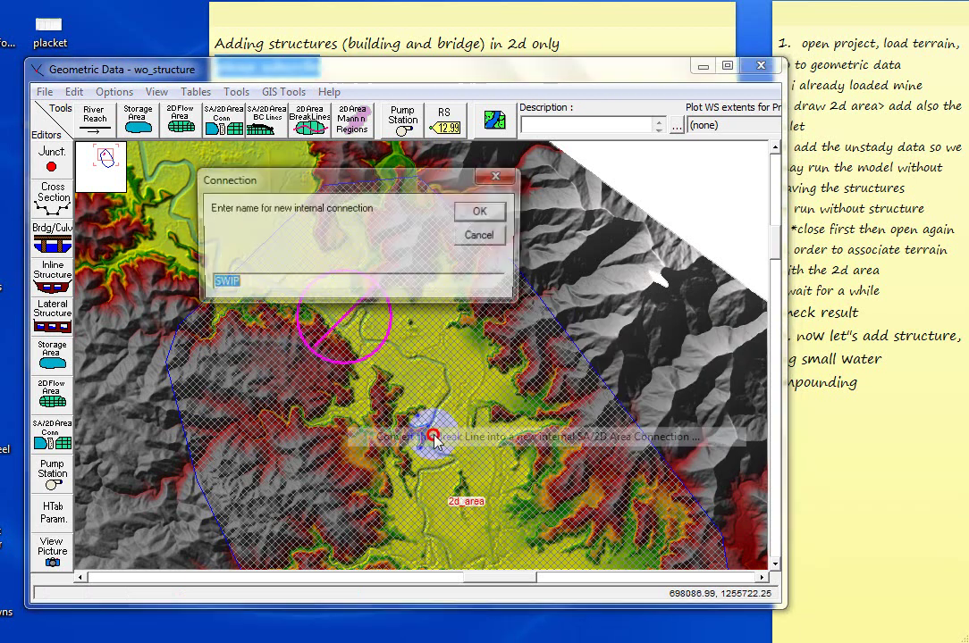
left_click(480, 212)
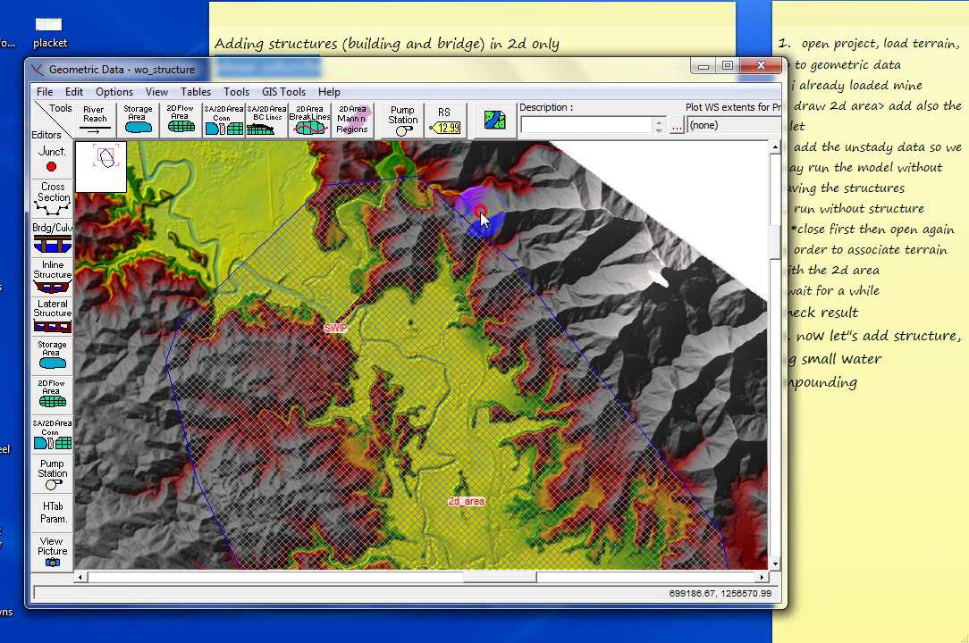
Open the SWIP connection for editing and copy the station and elevation table of its centerline terrain profile.
right_click(349, 313)
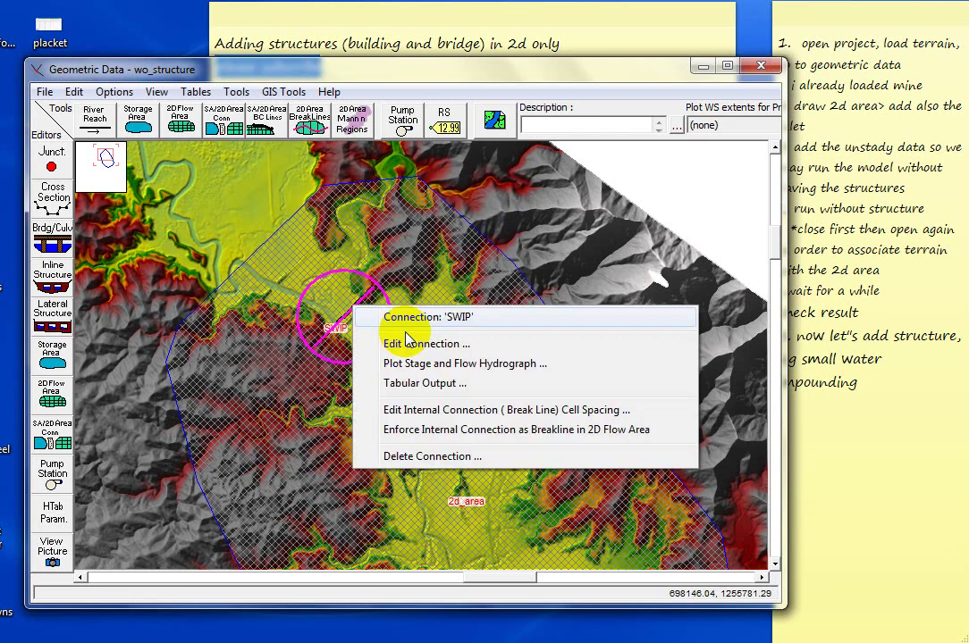
left_click(407, 343)
left_click(634, 291)
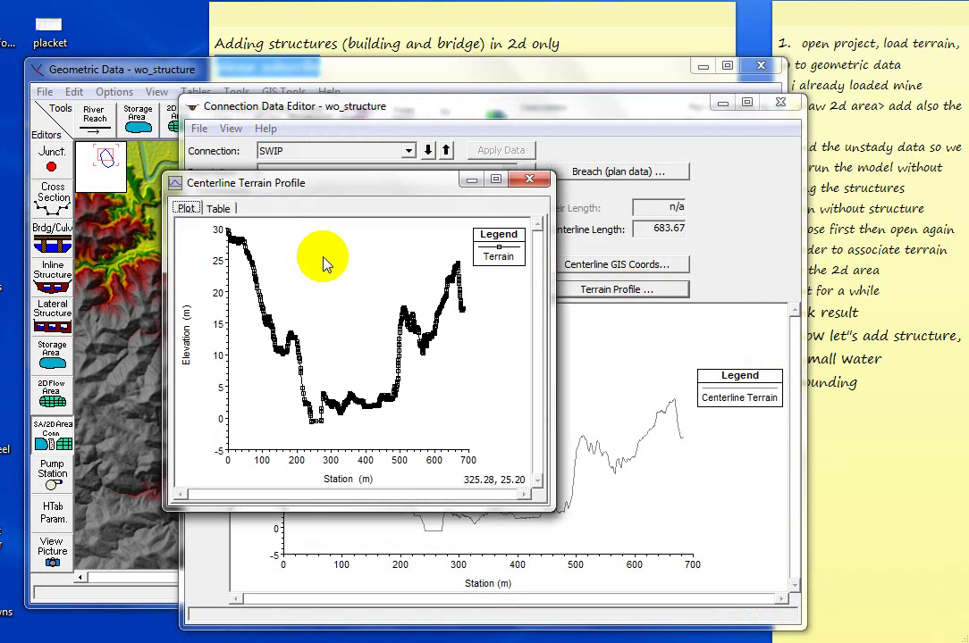
left_click(218, 208)
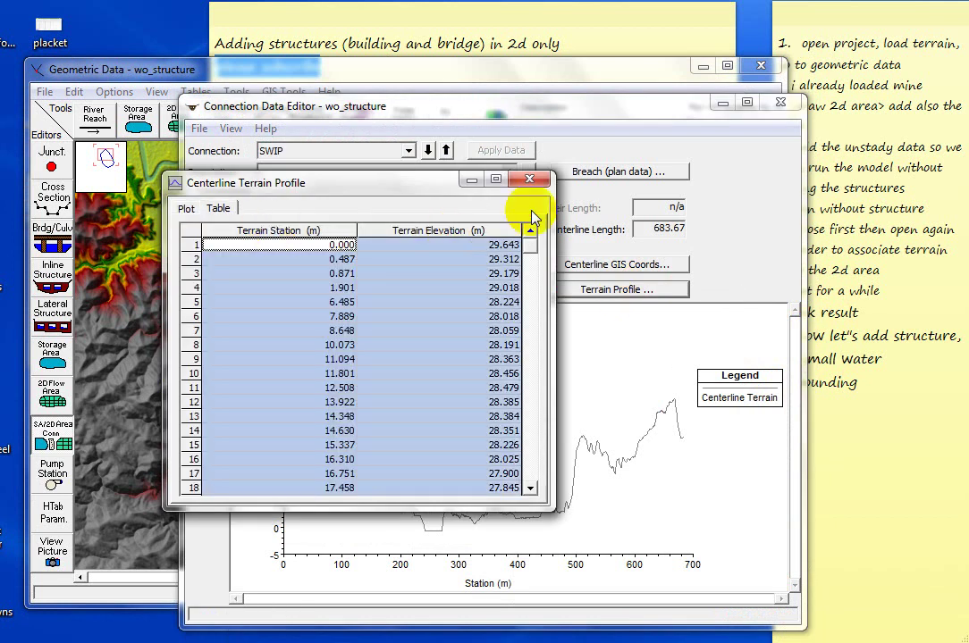
left_click(458, 232)
left_click(531, 184)
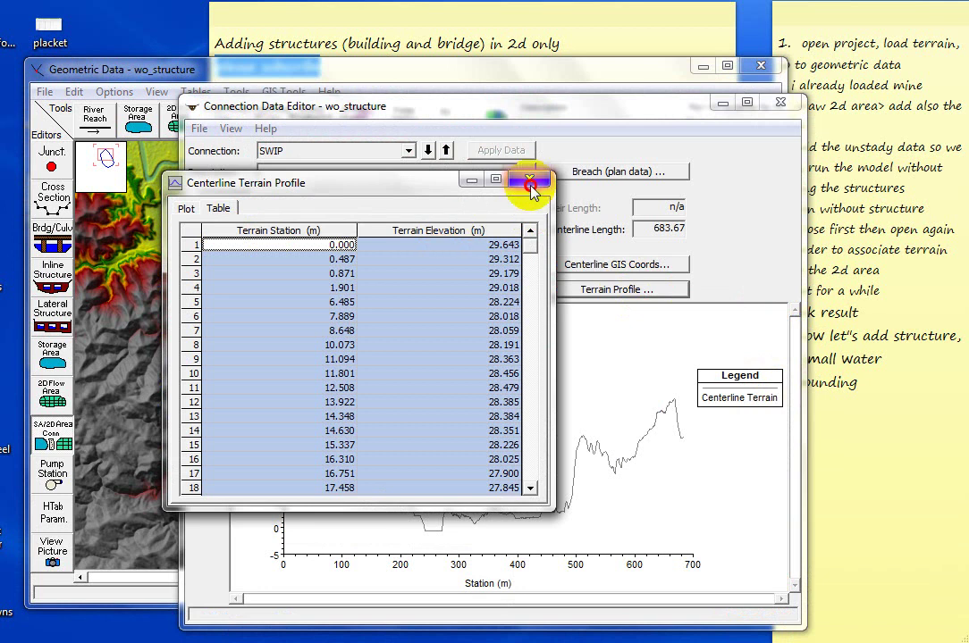
Paste the copied terrain profile into the weir's embankment station/elevation table and set the weir width to 6.
left_click(212, 309)
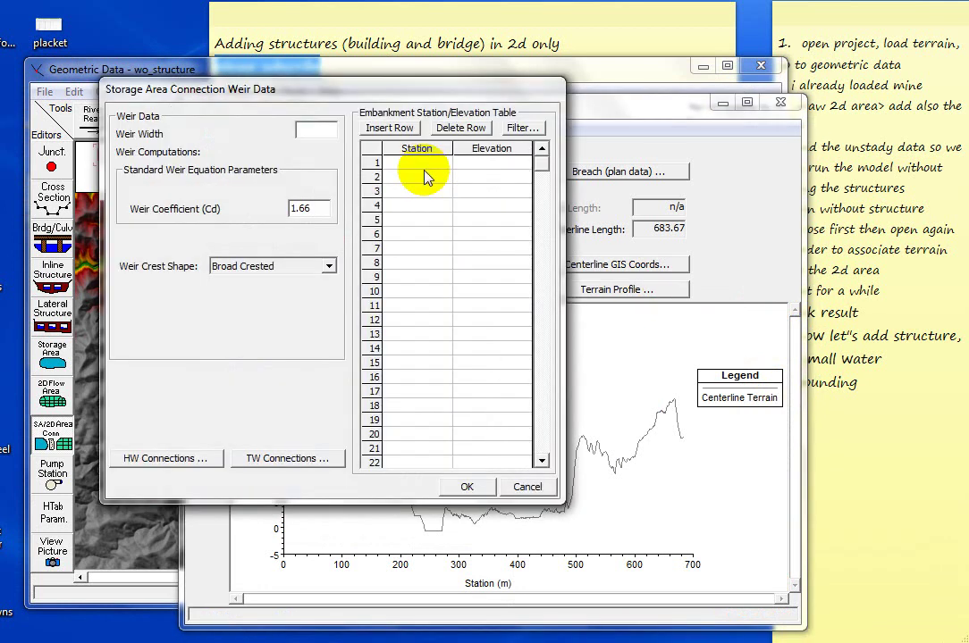
left_click_drag(420, 152, 533, 152)
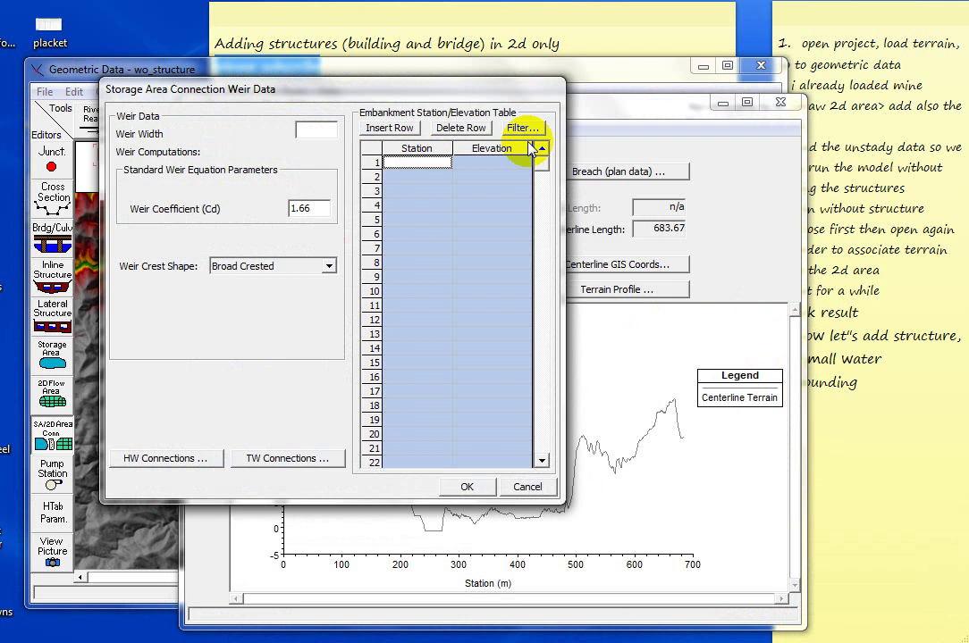
key("ctrl+v")
left_click(310, 132)
type("6")
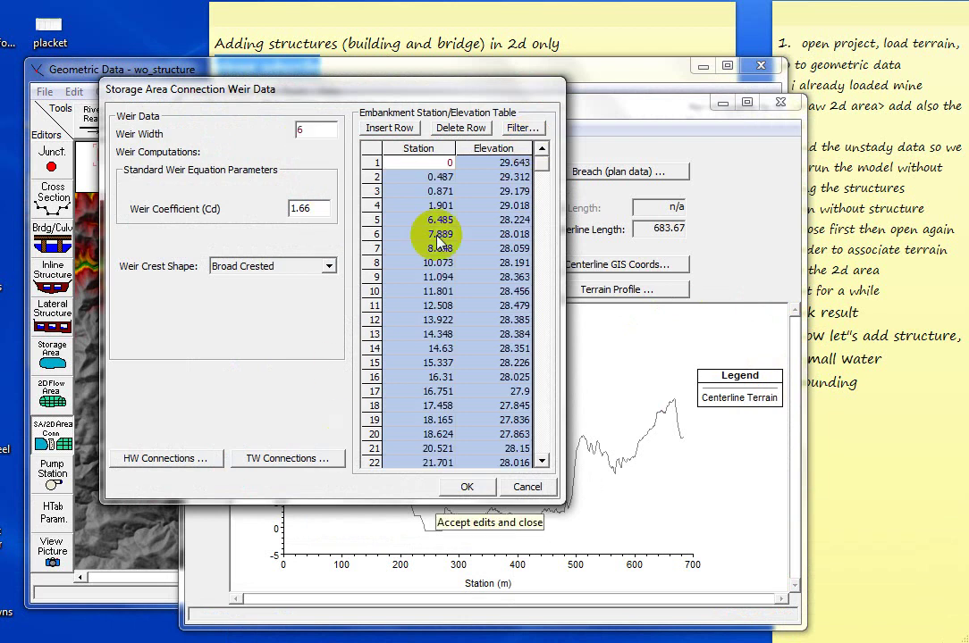
Clear rows 2 to 909 of the embankment table, keeping only the first and last stations.
left_click(416, 176)
left_click_drag(543, 170, 542, 454)
left_click(501, 438, "shift")
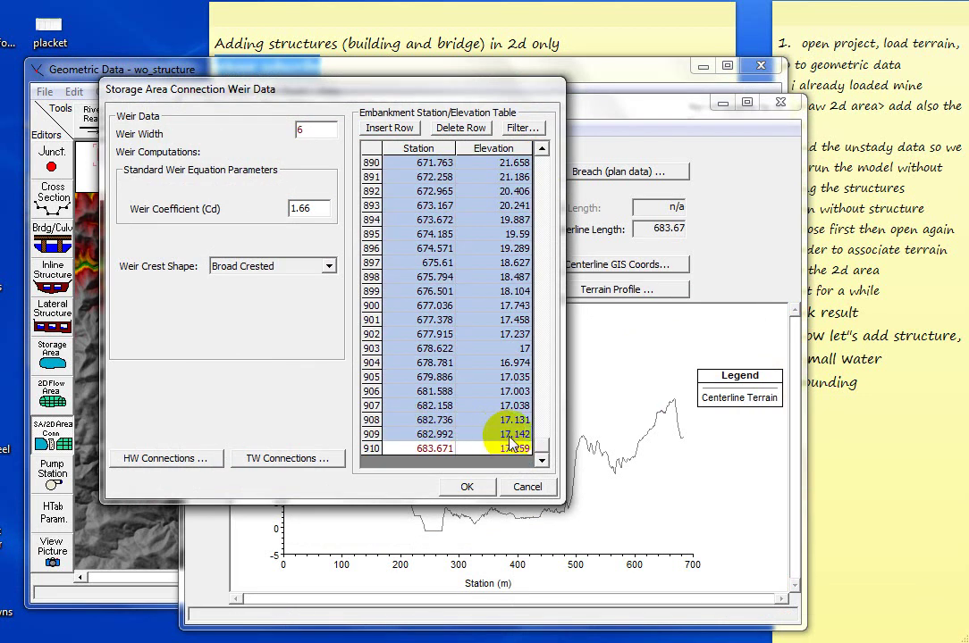
key("Delete")
Copy the last station and elevation pair, 683.671 and 17.259, into row 3 of the embankment table.
left_click(503, 450)
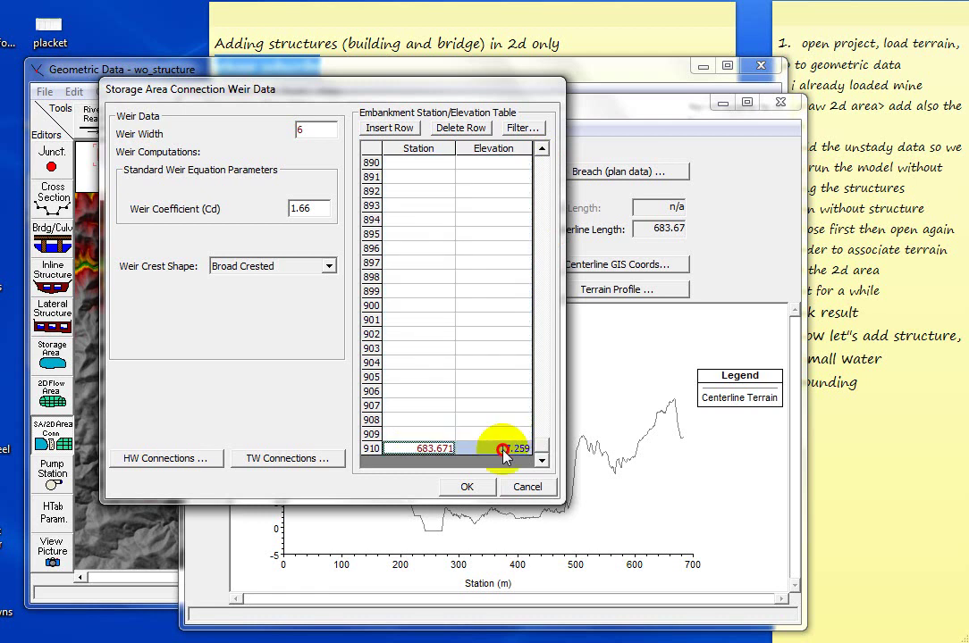
left_click_drag(542, 447, 523, 108)
left_click(478, 195)
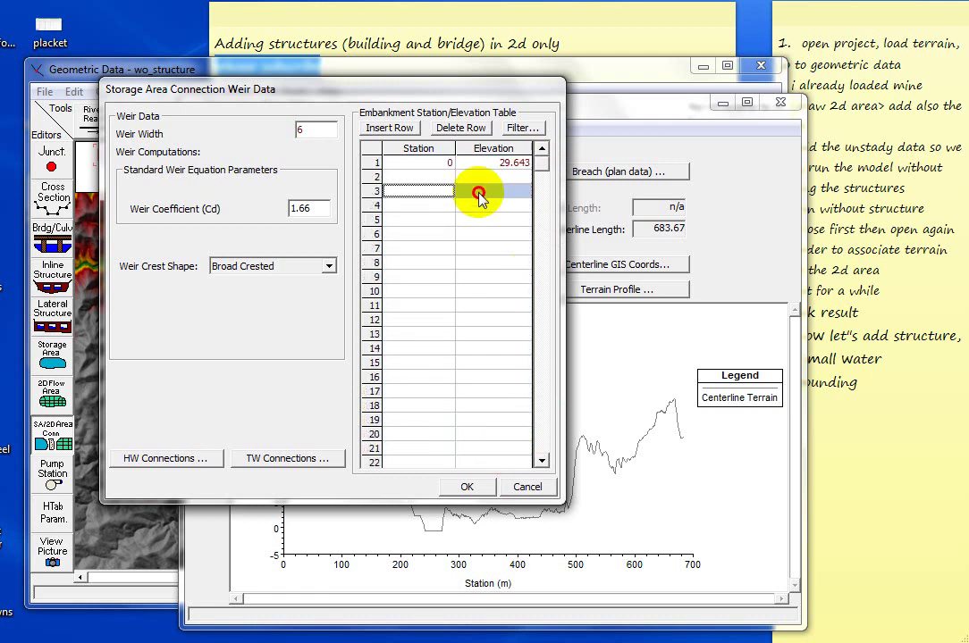
type("683.671\t17.259")
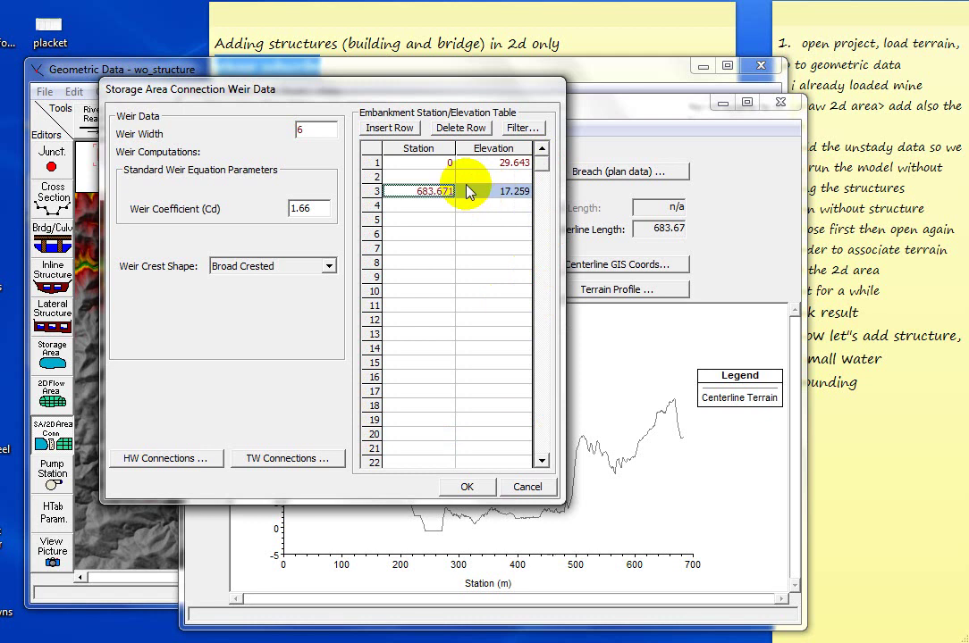
Enter station 683.671 in row 2 and set the elevation in row 3 of the embankment table to 0.
left_click(434, 193)
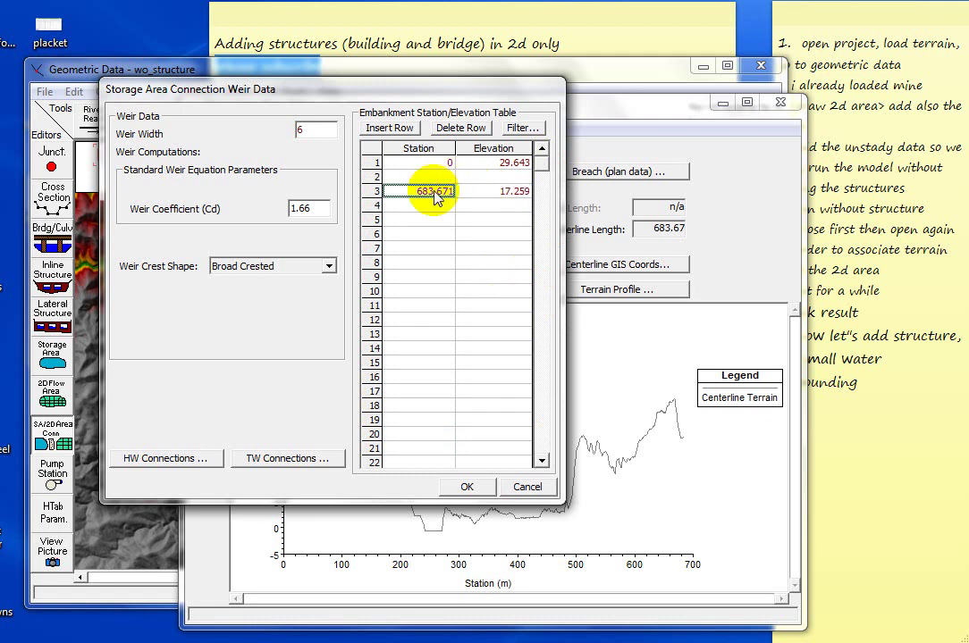
left_click(437, 177)
type("683.671")
left_click(520, 177)
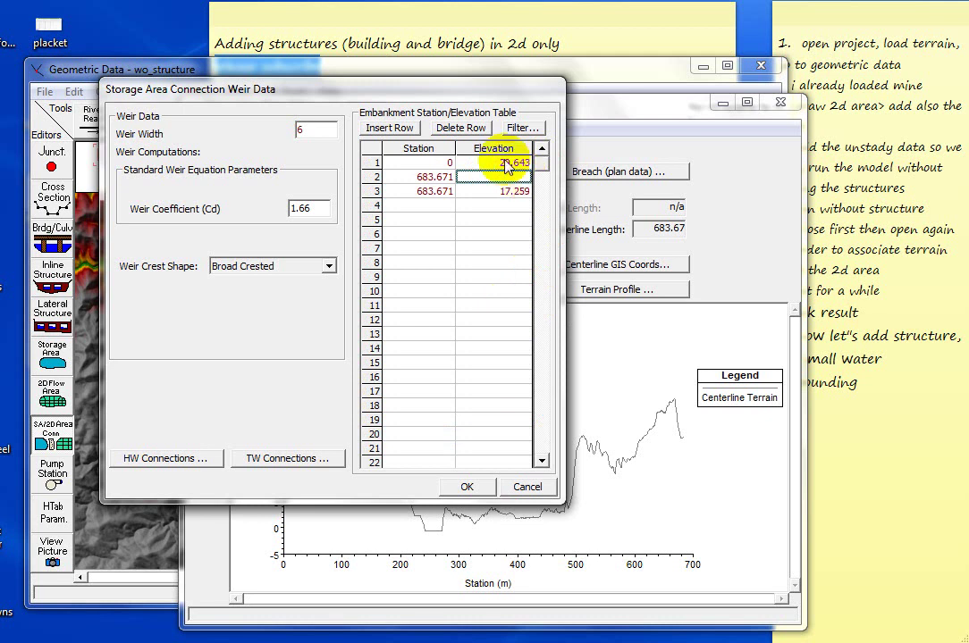
left_click(511, 195)
double_click(511, 195)
key("BackSpace")
type("0")
left_click(513, 177)
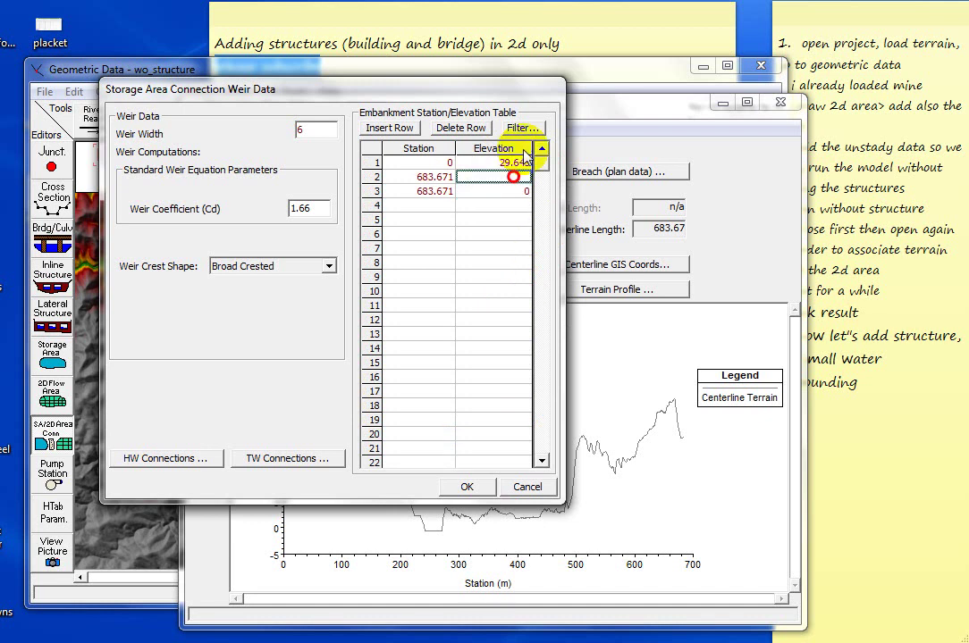
Set the elevations in rows 1 and 2 of the embankment table to 30 and accept the weir data.
left_click_drag(502, 99, 568, 83)
left_click(573, 146)
left_click(574, 145)
type("30")
key("Return")
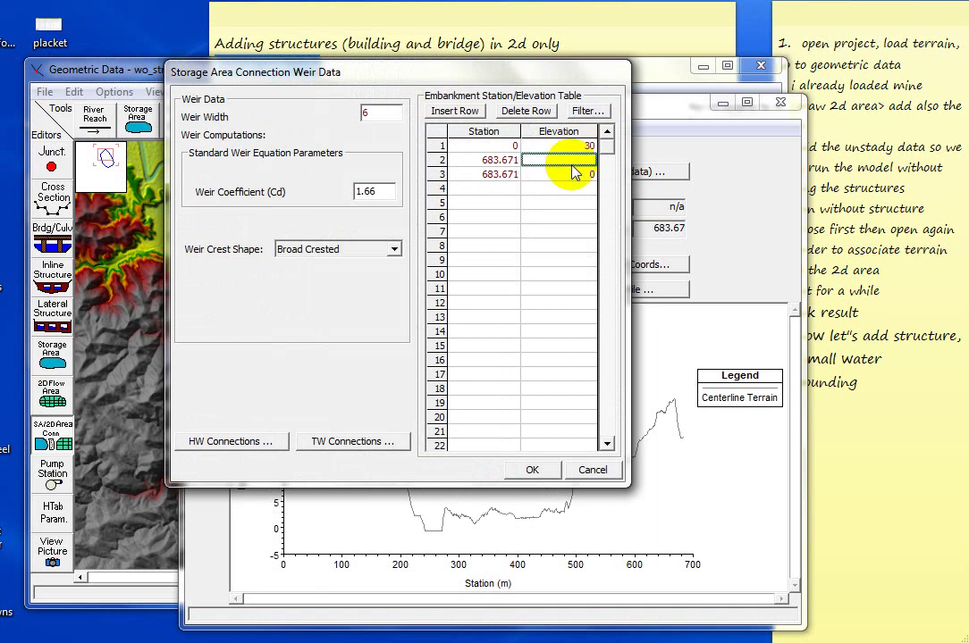
type("30")
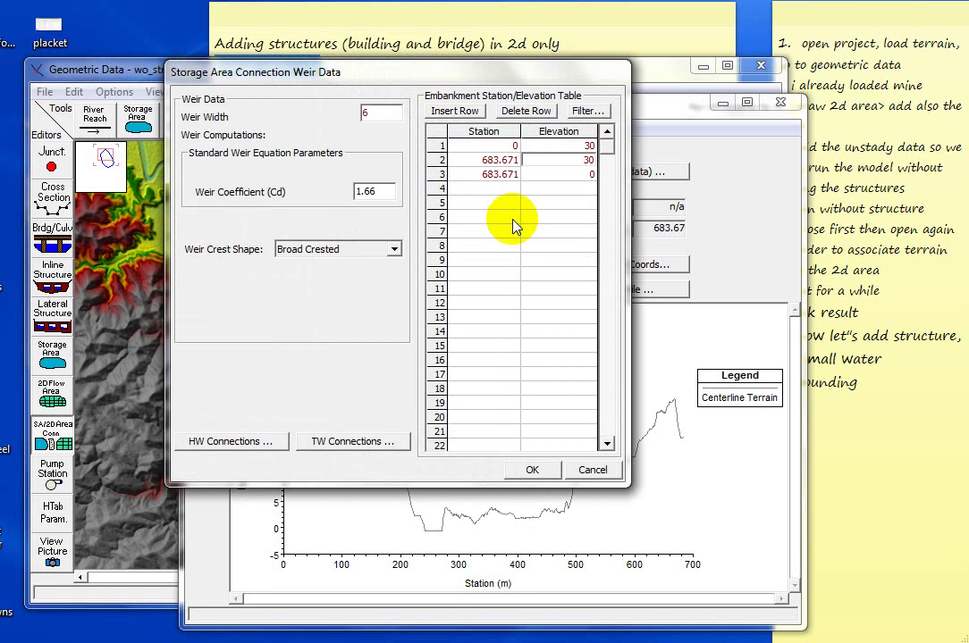
left_click(536, 471)
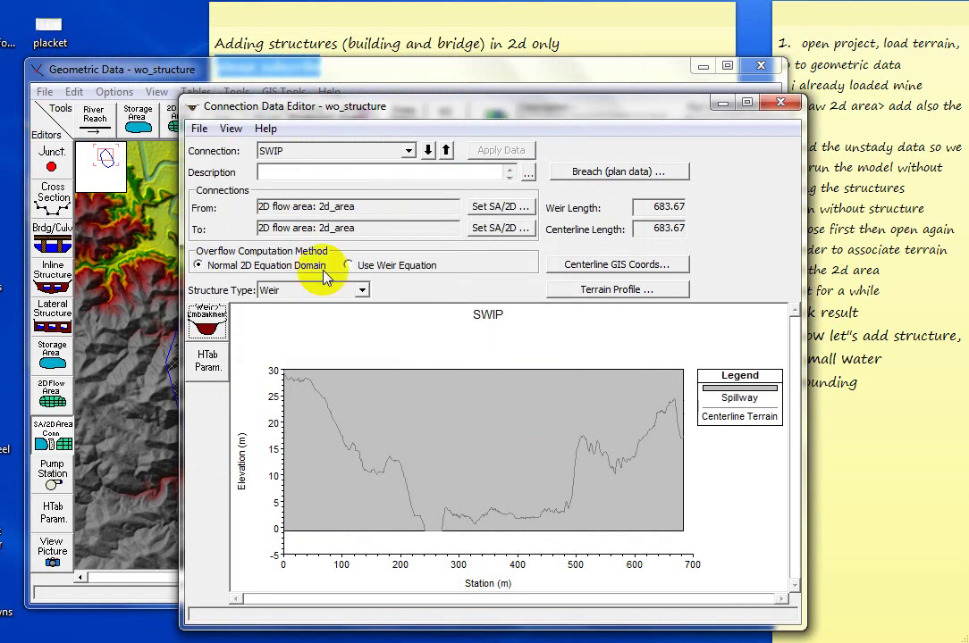
Set the SWIP connection's overflow computation method to Use Weir Equation and apply the data.
left_click(350, 266)
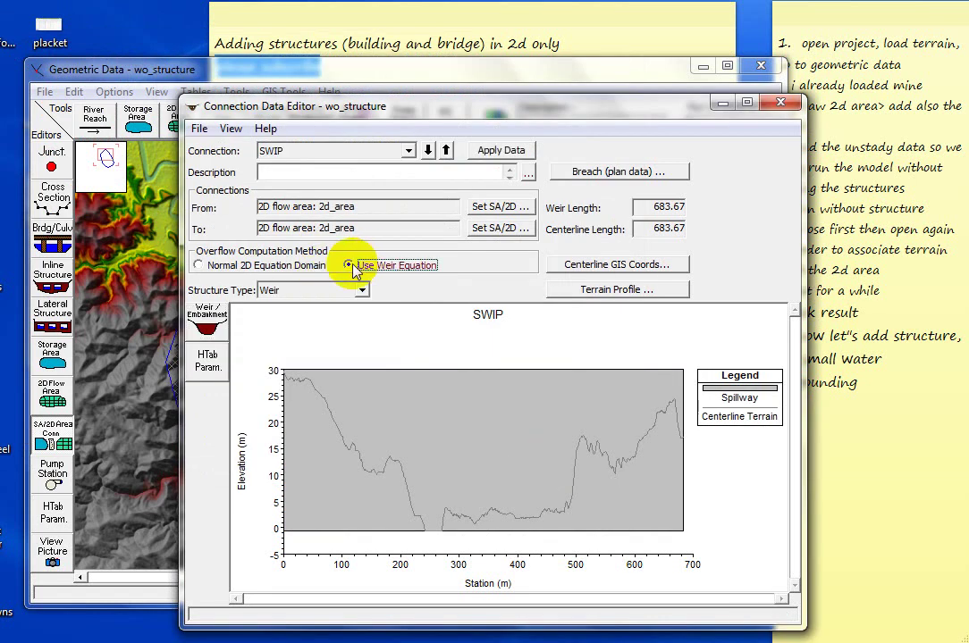
left_click(497, 153)
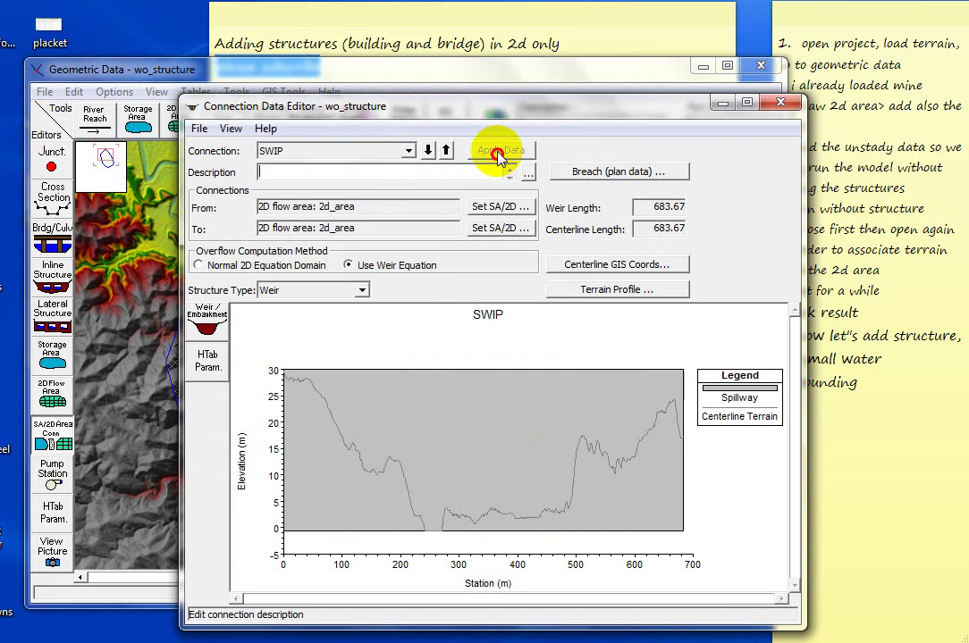
Save the geometry data under the new title w_structure and close the geometric data editor.
left_click(200, 130)
key("alt+F4")
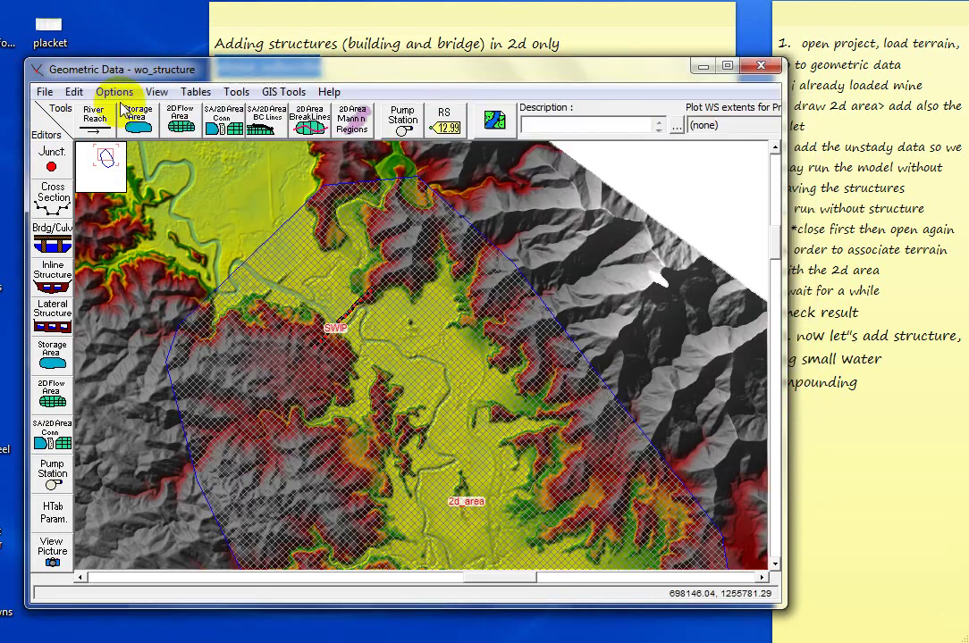
left_click(45, 93)
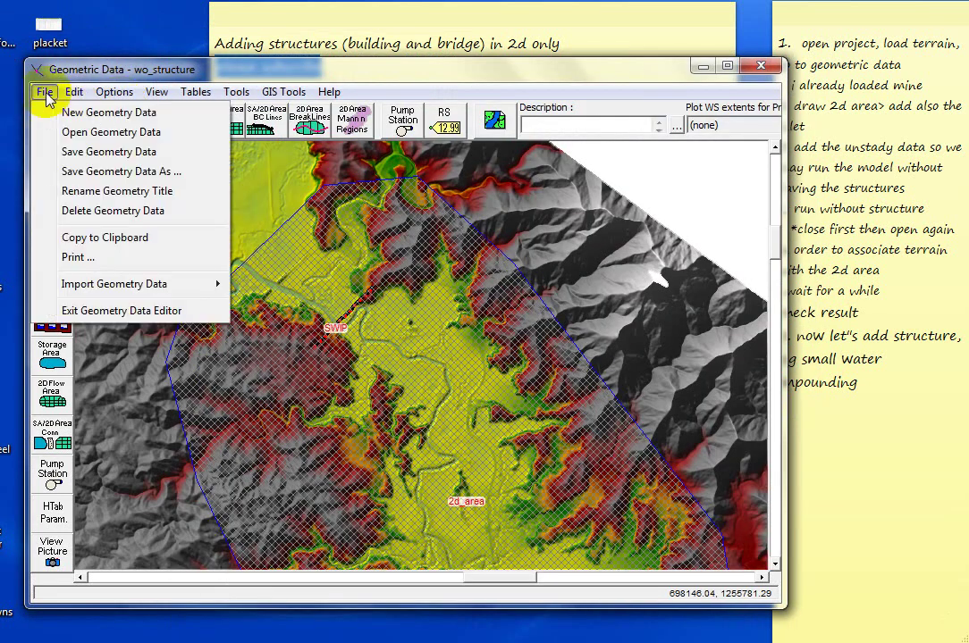
left_click(120, 171)
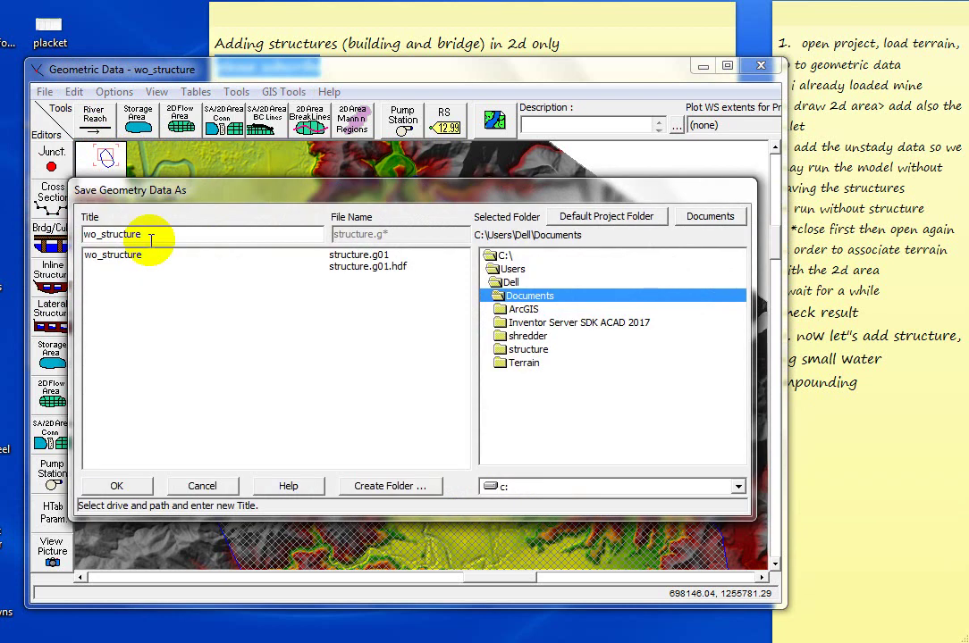
left_click(99, 234)
key("BackSpace")
left_click(121, 485)
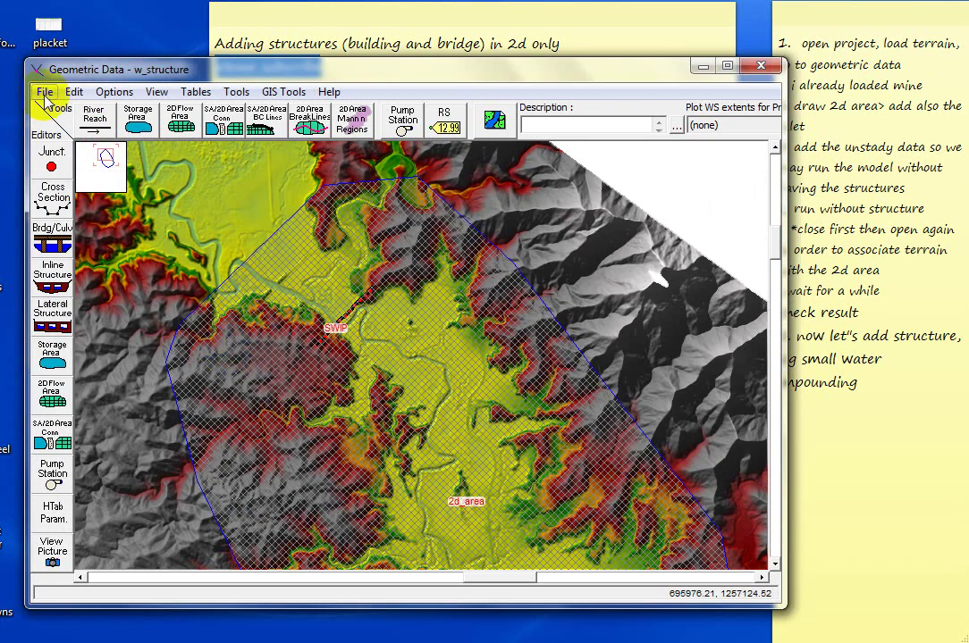
left_click(757, 67)
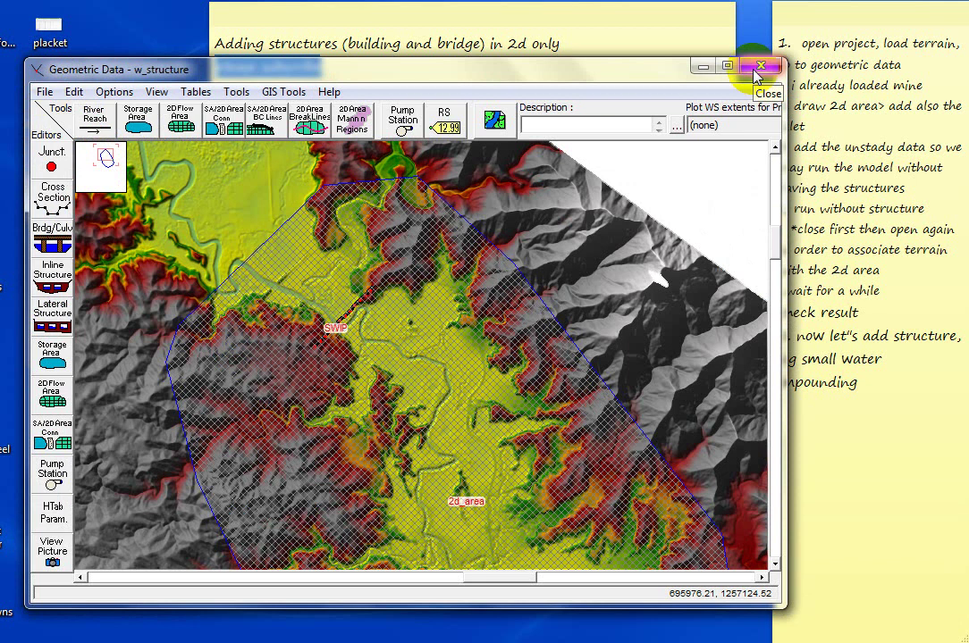
left_click(756, 67)
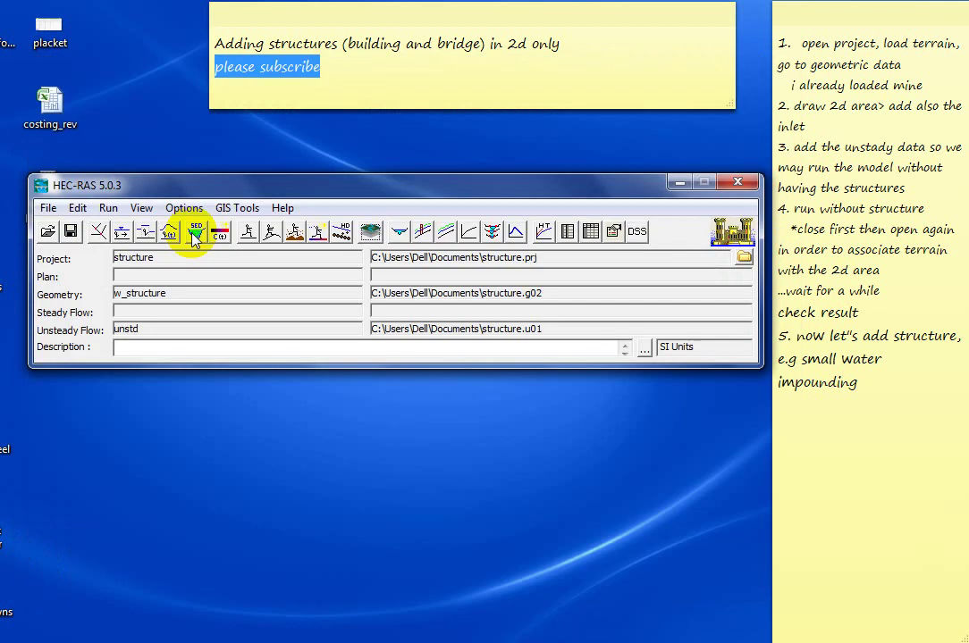
Add the line "6.run with structures" at the end of the numbered list in the sticky note.
left_click(105, 211)
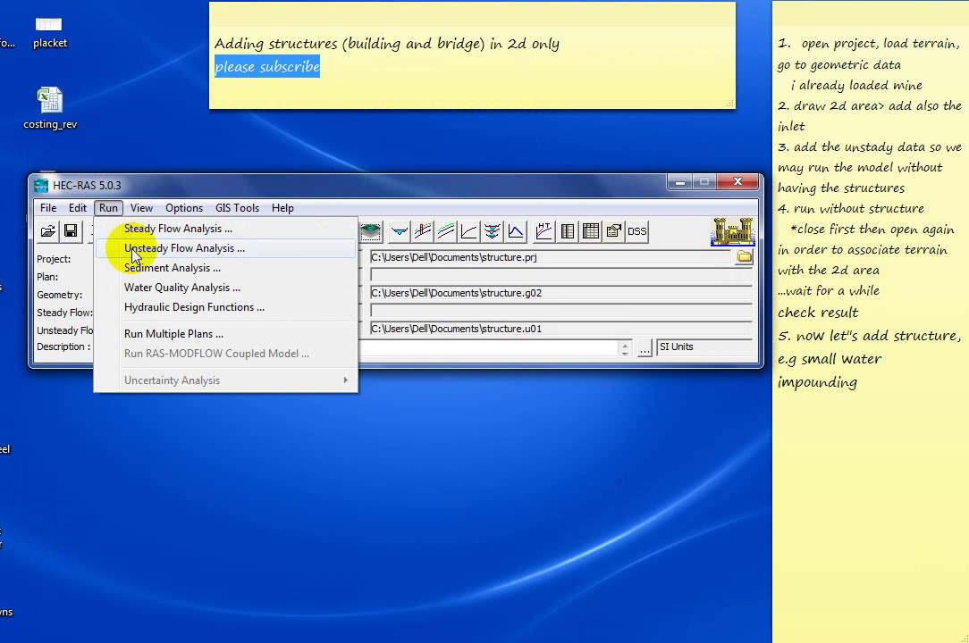
left_click(134, 250)
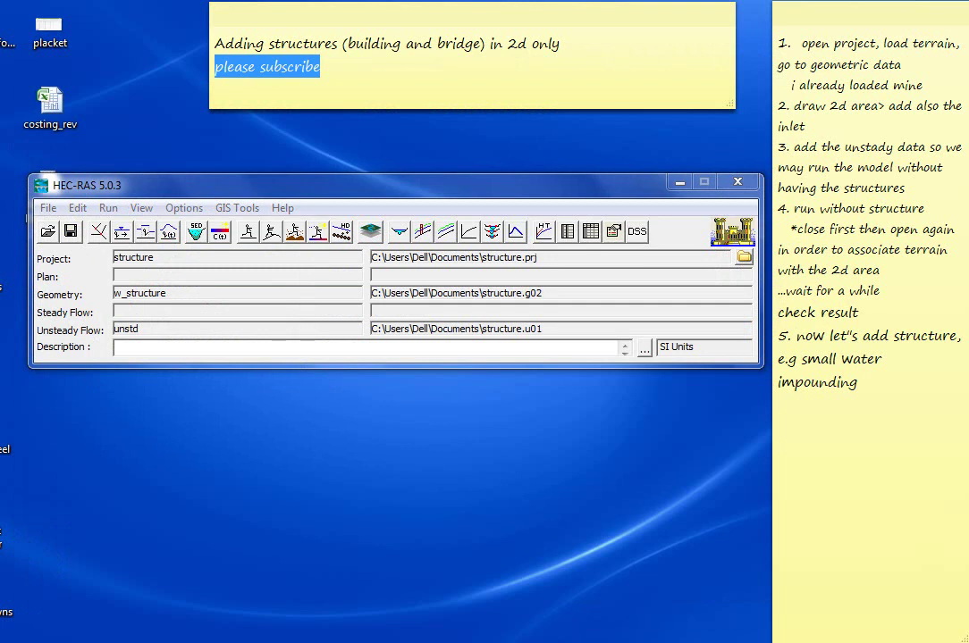
left_click(815, 403)
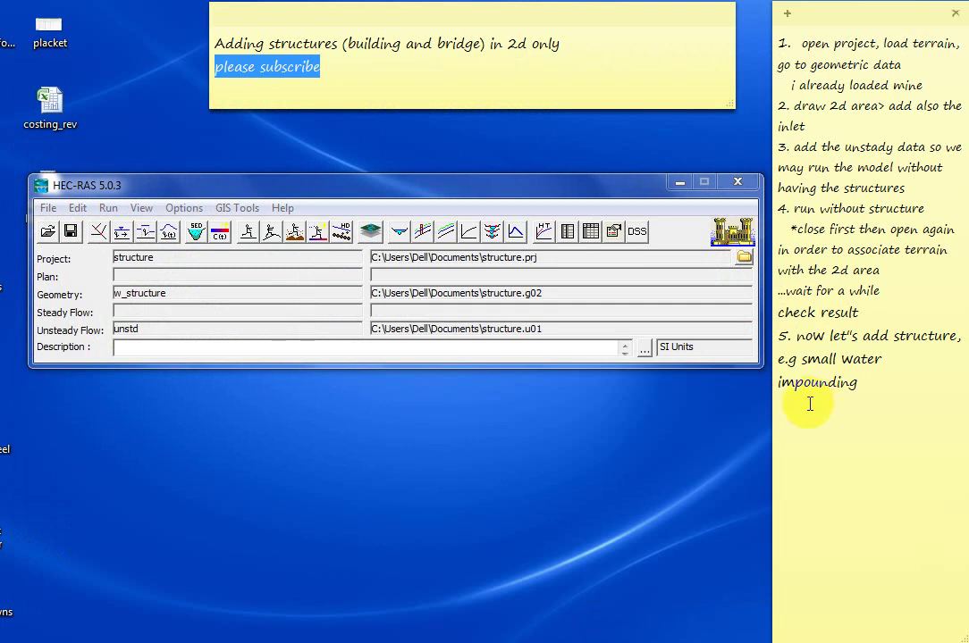
type("6.")
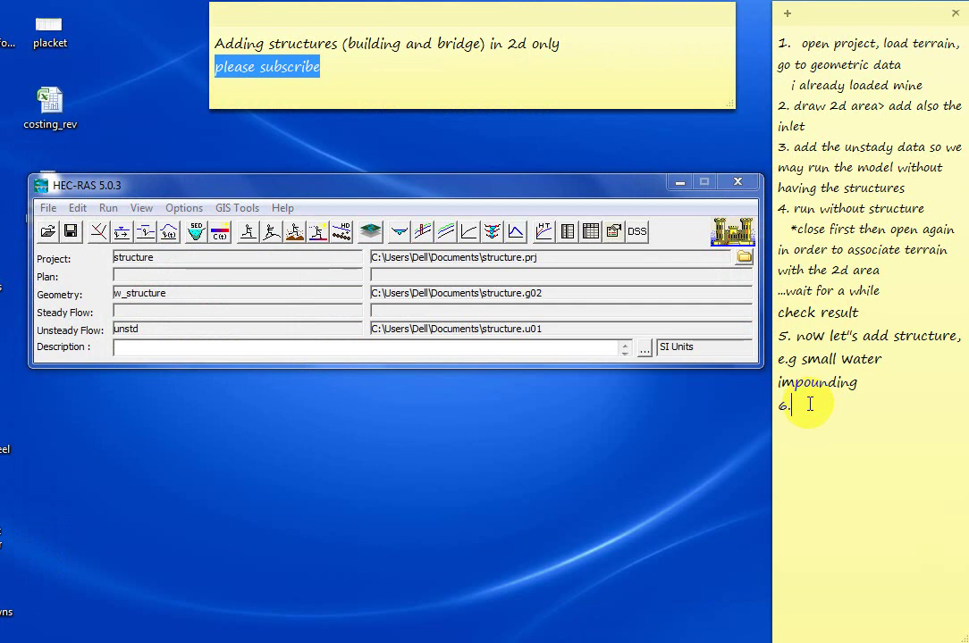
type("run with structures")
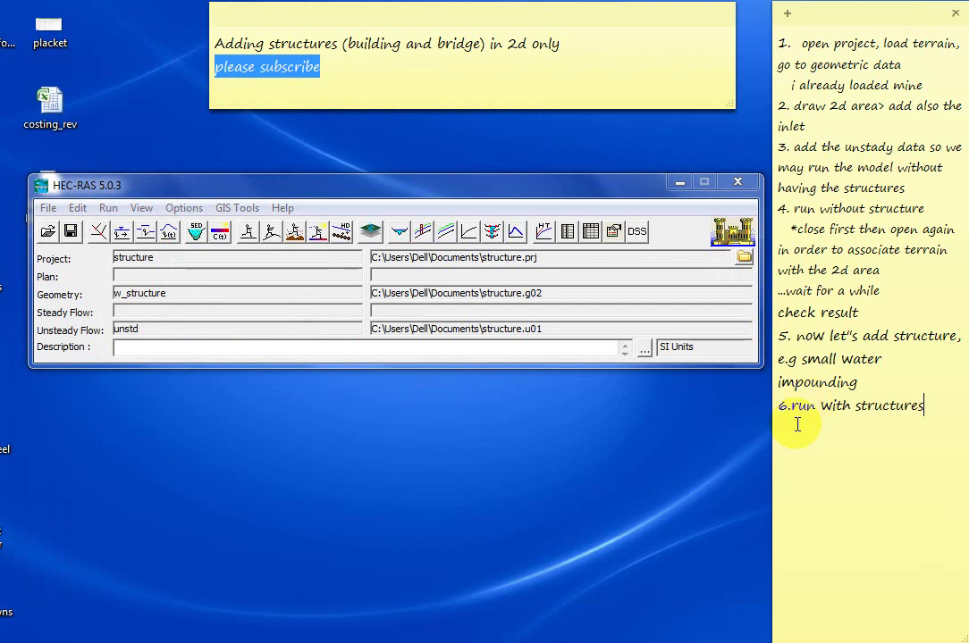
Save a new unsteady flow analysis plan titled w_structure, using the w_structure geometry and the unstd flow file.
left_click(109, 207)
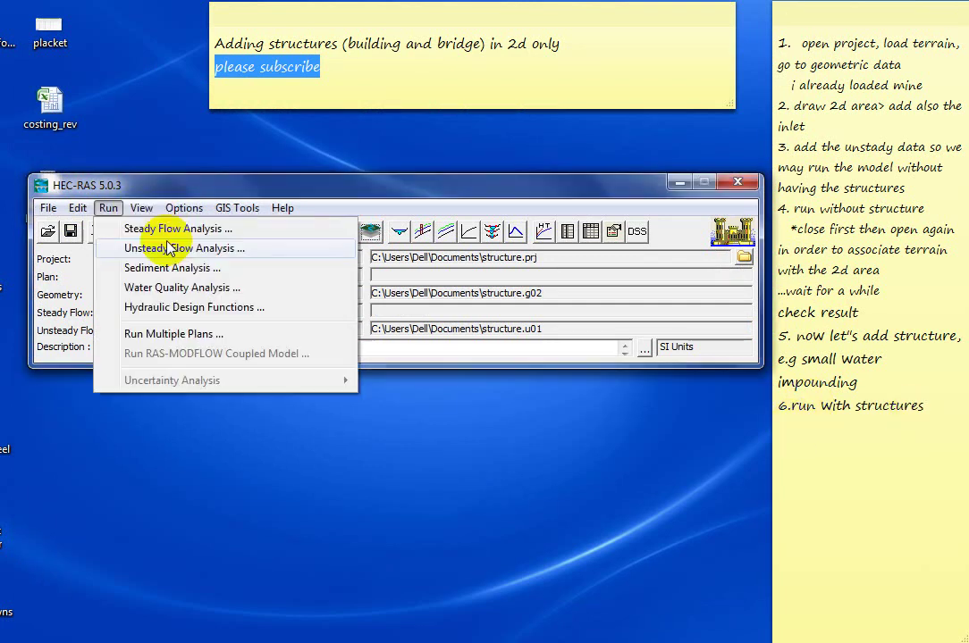
left_click(168, 247)
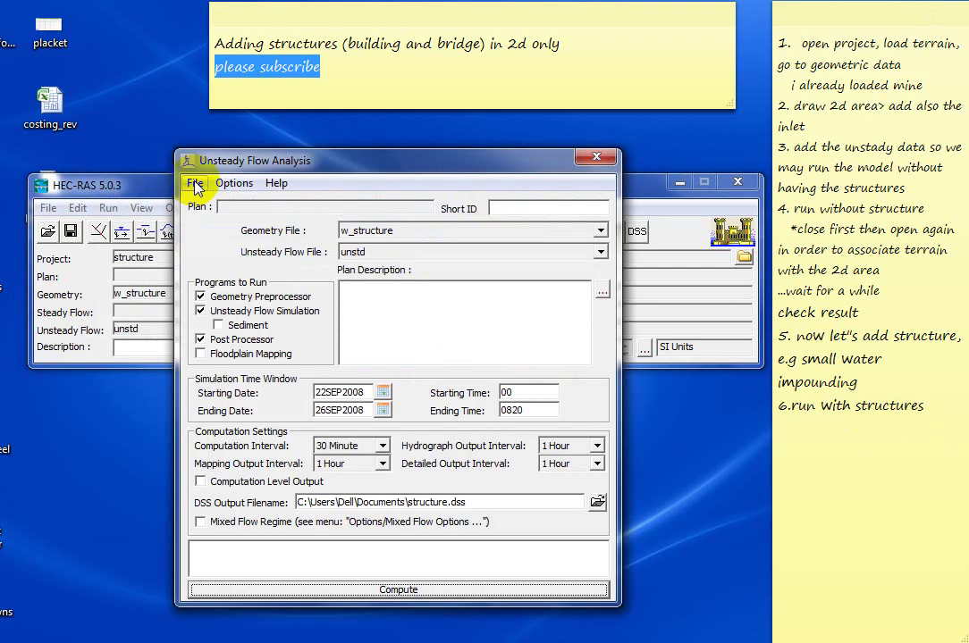
left_click(195, 183)
left_click(232, 264)
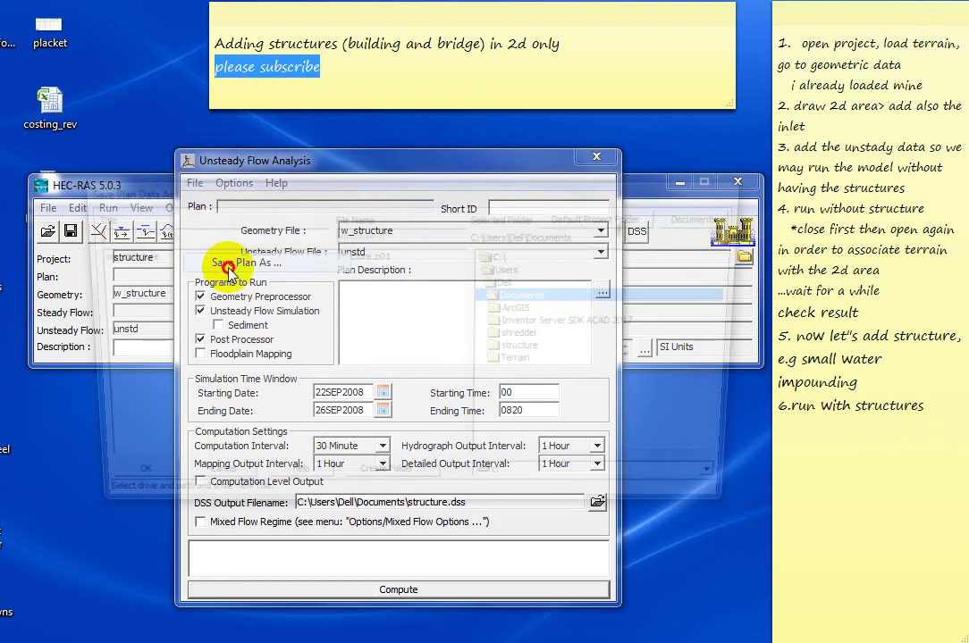
left_click(132, 257)
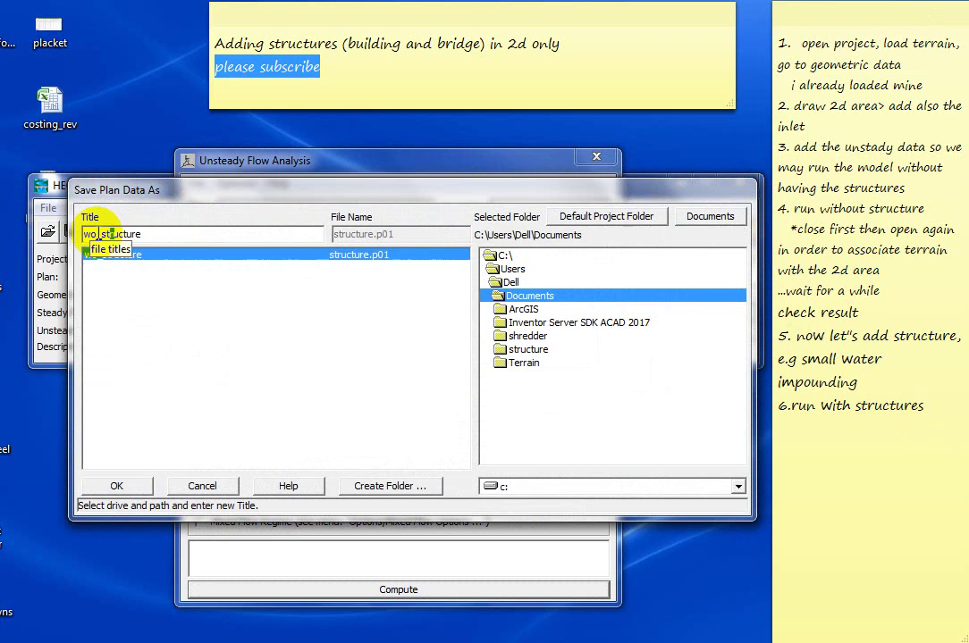
left_click(98, 234)
key("BackSpace")
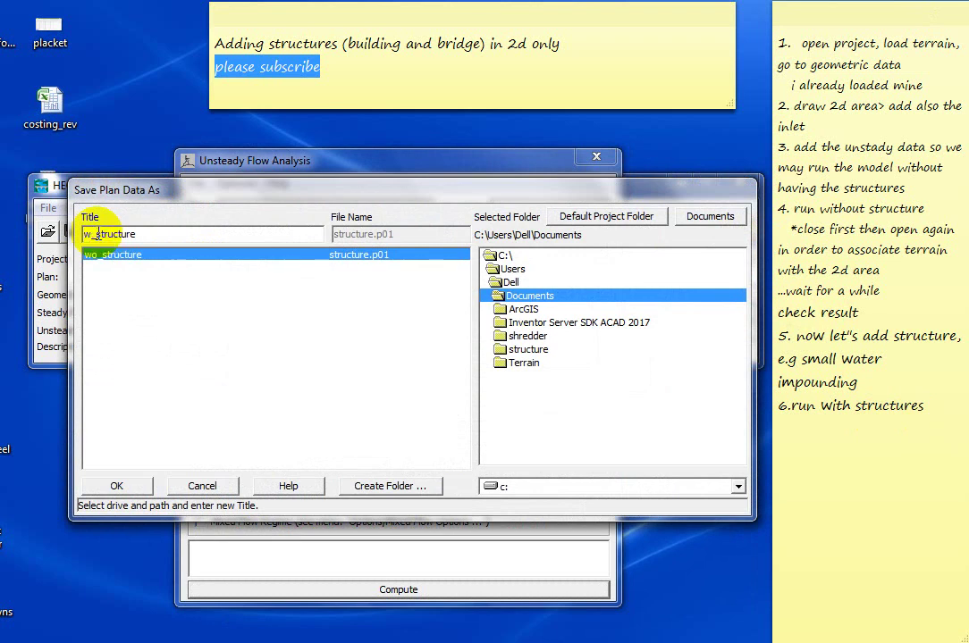
left_click(127, 491)
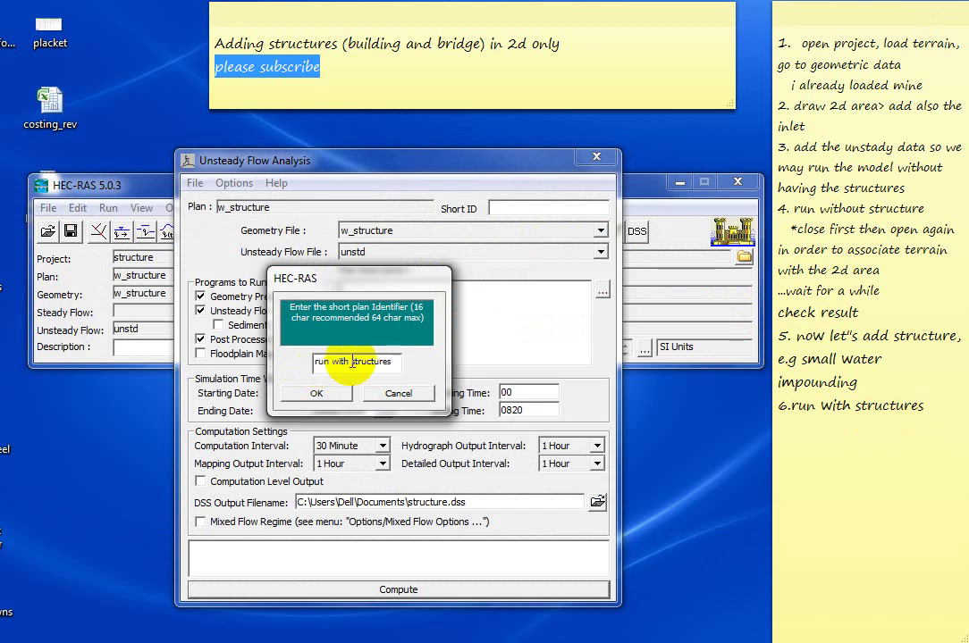
Set the plan's short identifier to w_structures.
left_click_drag(352, 362, 314, 362)
key("BackSpace")
type("w")
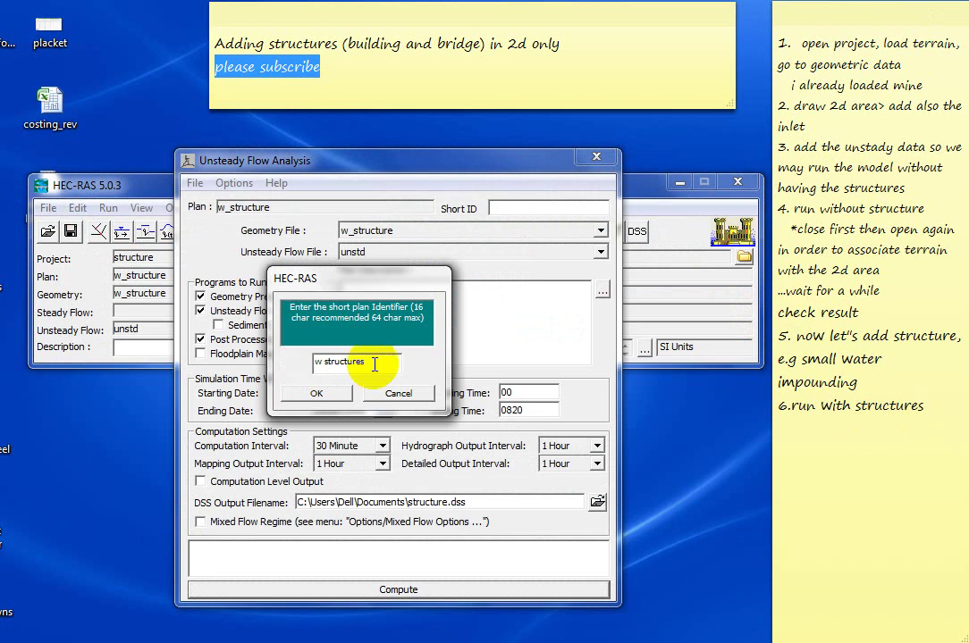
left_click(329, 392)
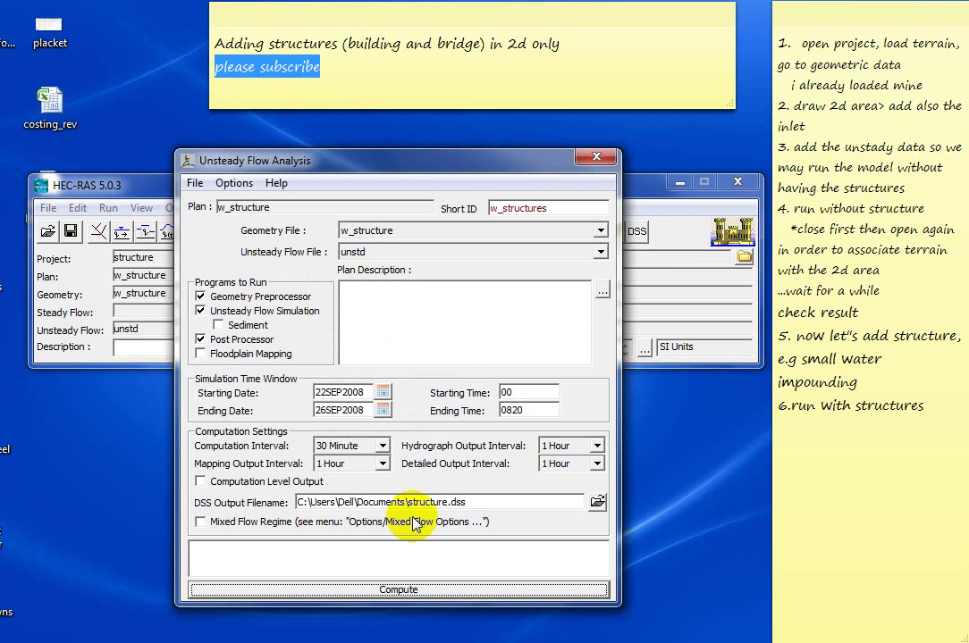
Compute the w_structure plan, and close the computation and Unsteady Flow Analysis windows once the run finishes.
left_click(416, 587)
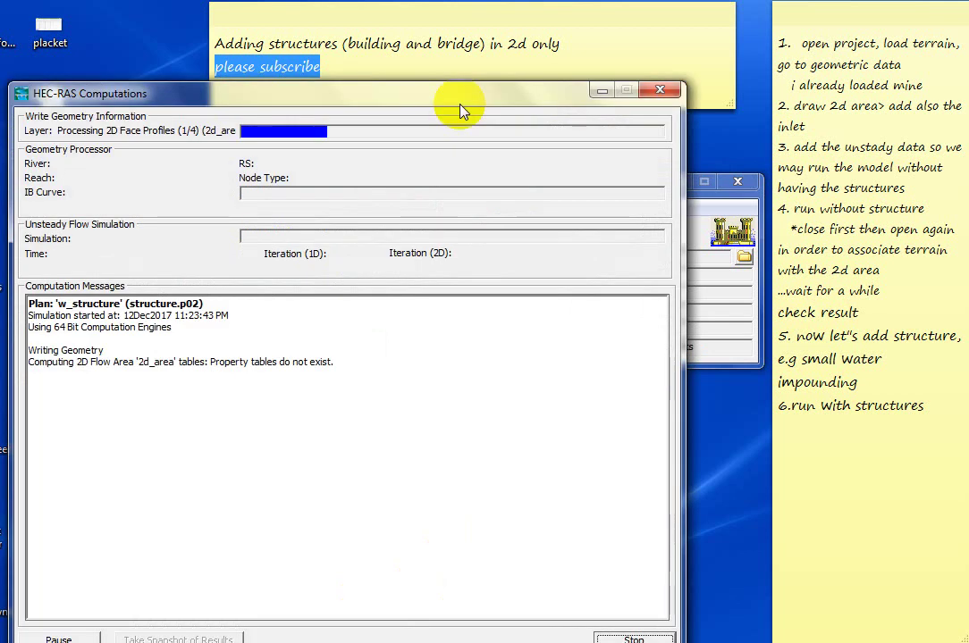
left_click_drag(461, 111, 497, 99)
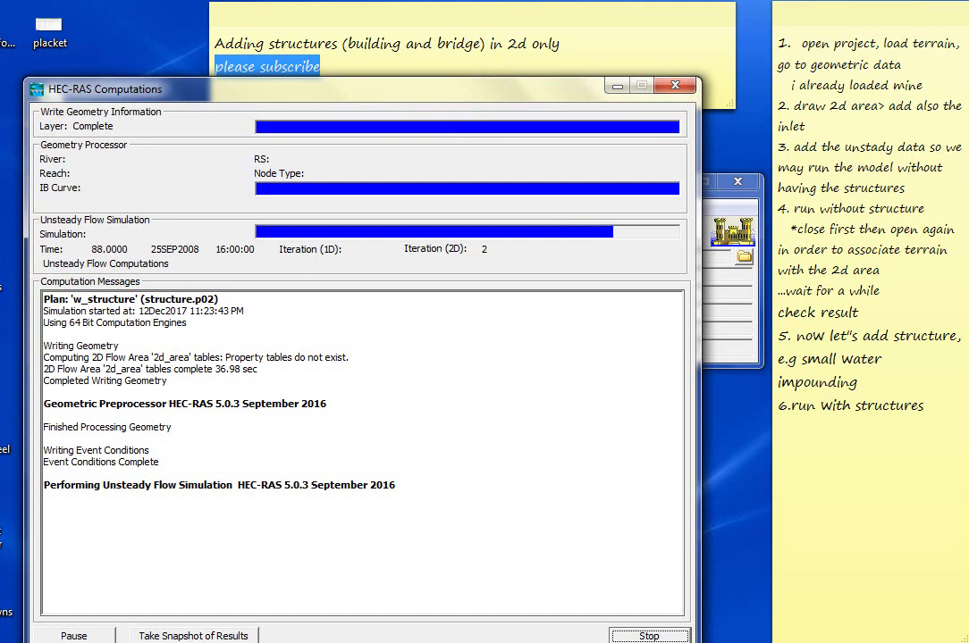
key("alt+Tab")
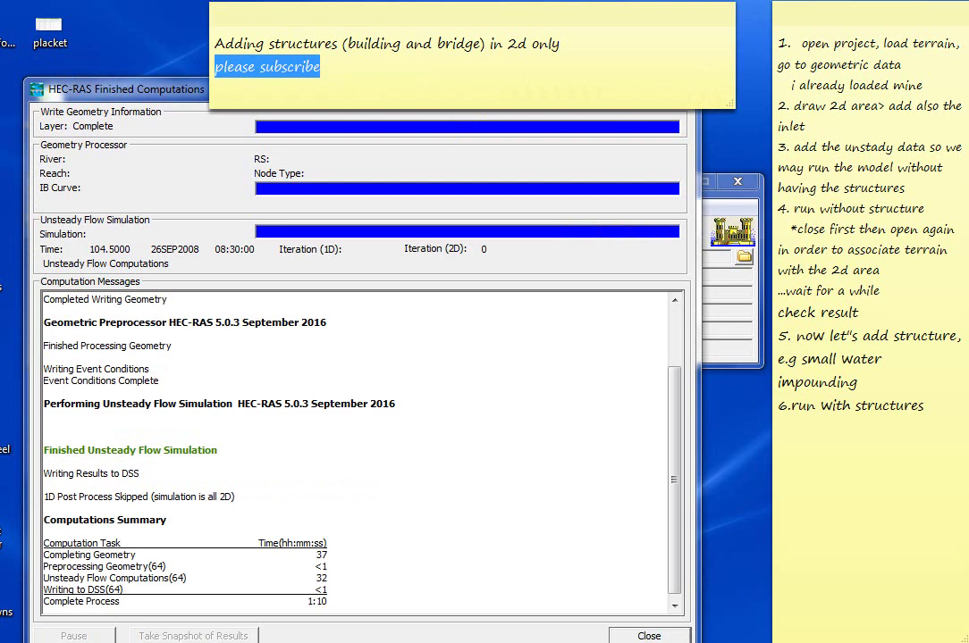
left_click(91, 426)
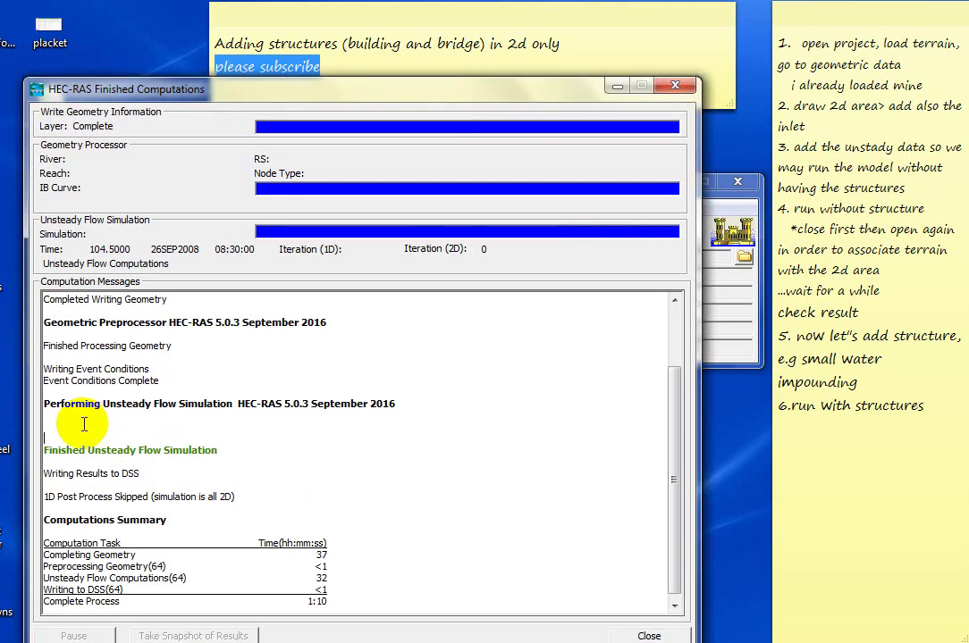
left_click(655, 631)
left_click(591, 159)
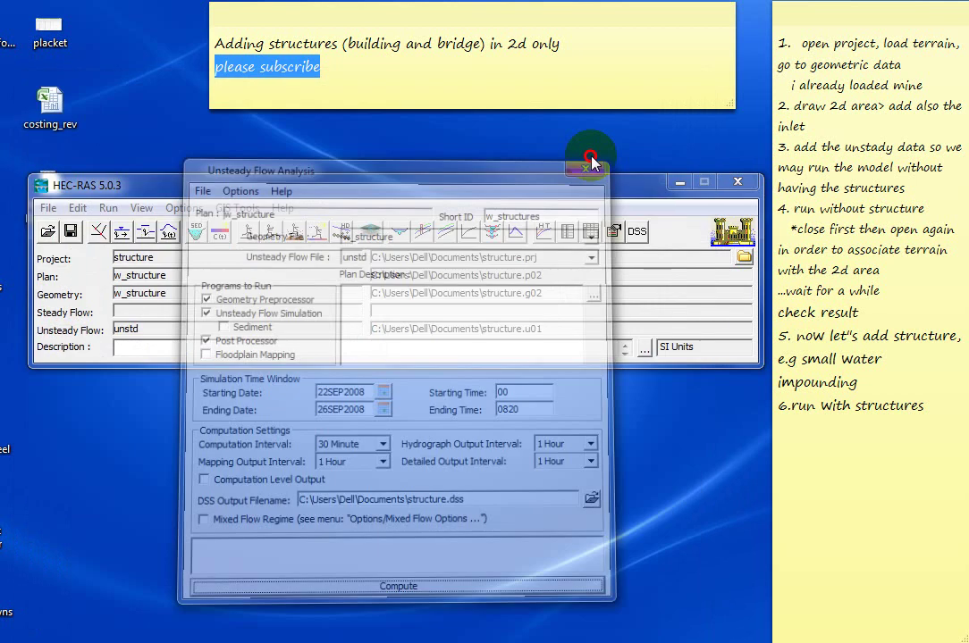
Show the maximum depth of the w_structures results in RAS Mapper with the wo_structure results hidden.
left_click(371, 232)
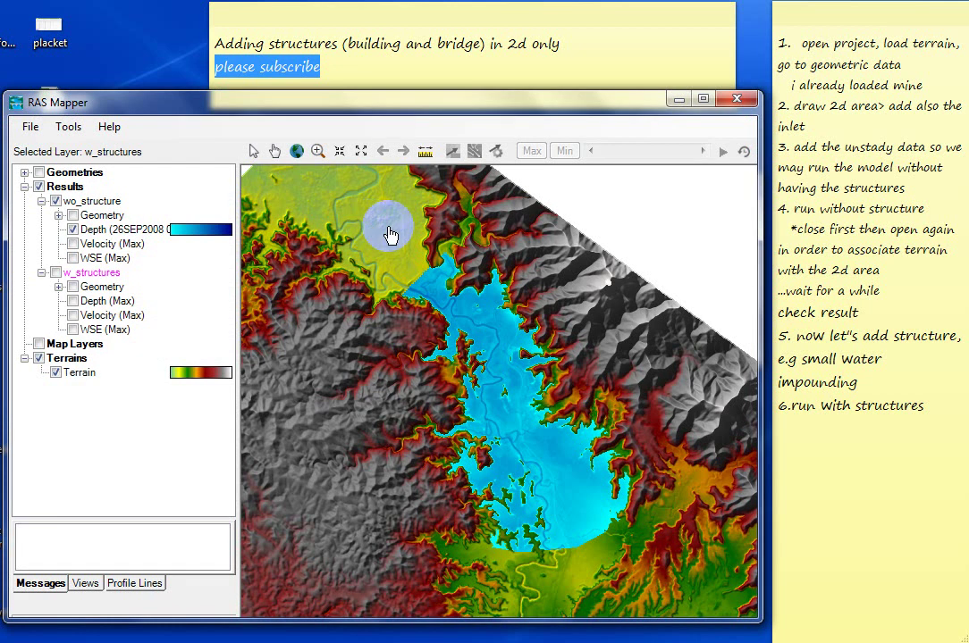
scroll(389, 235, "up", 1)
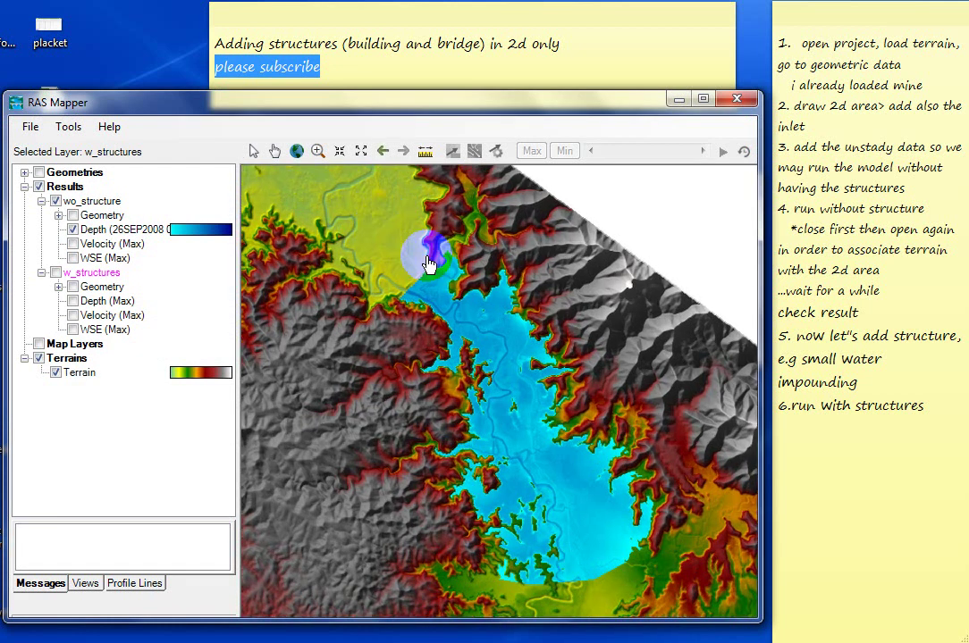
scroll(429, 263, "up", 1)
left_click(52, 272)
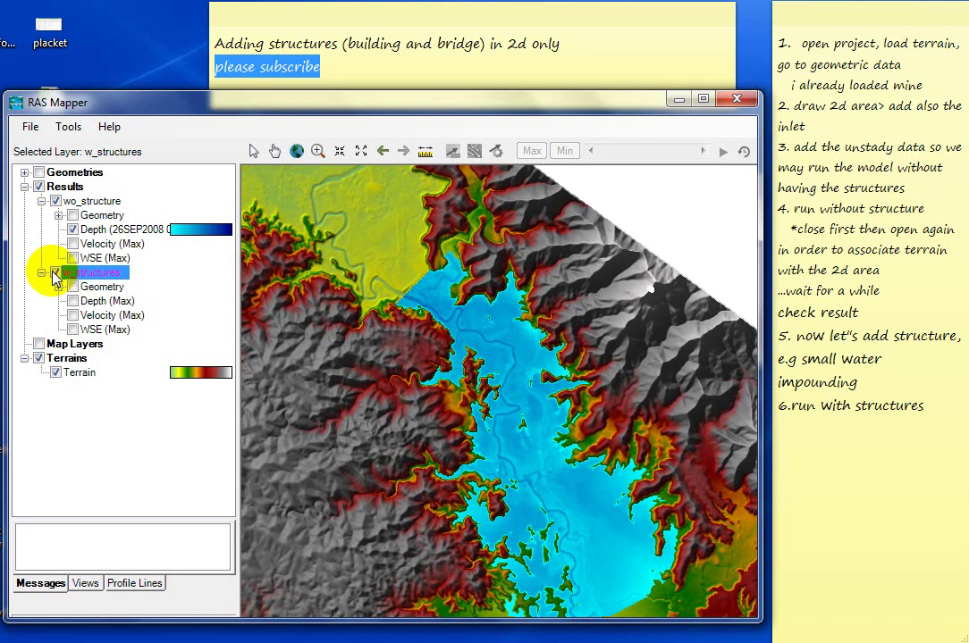
left_click(55, 202)
left_click(55, 202)
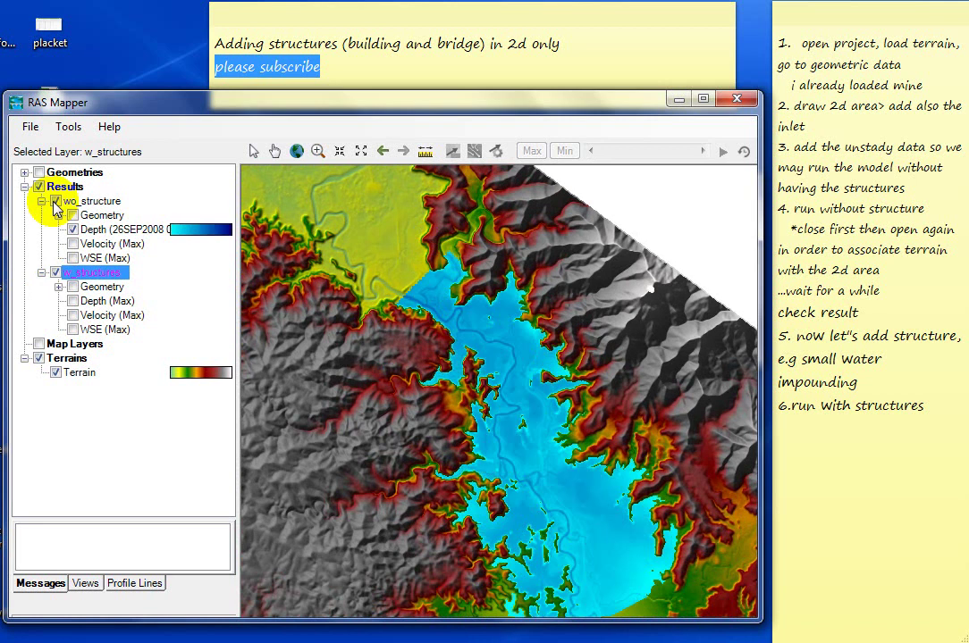
left_click(55, 202)
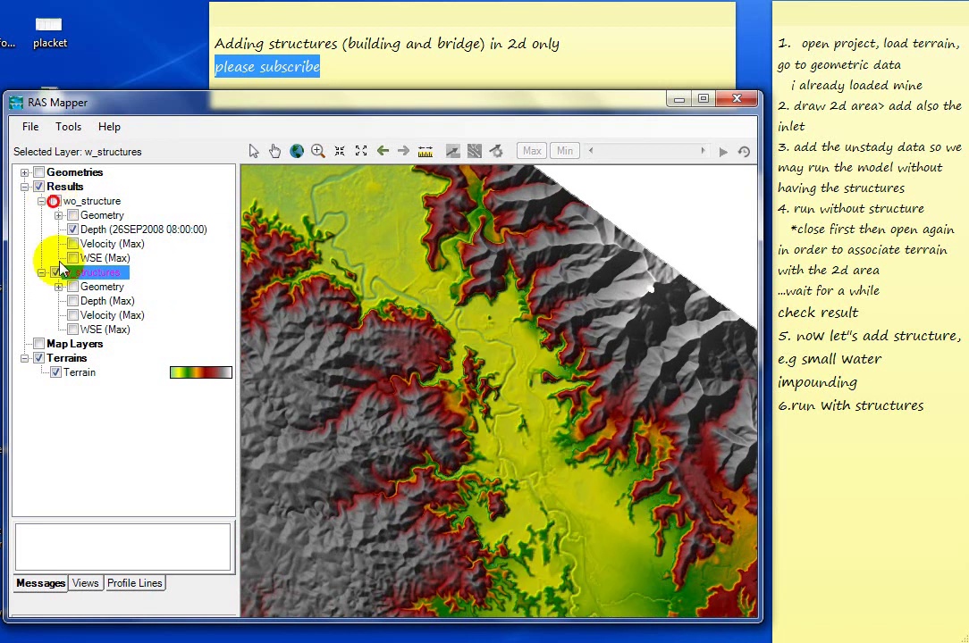
left_click(72, 301)
left_click(439, 325)
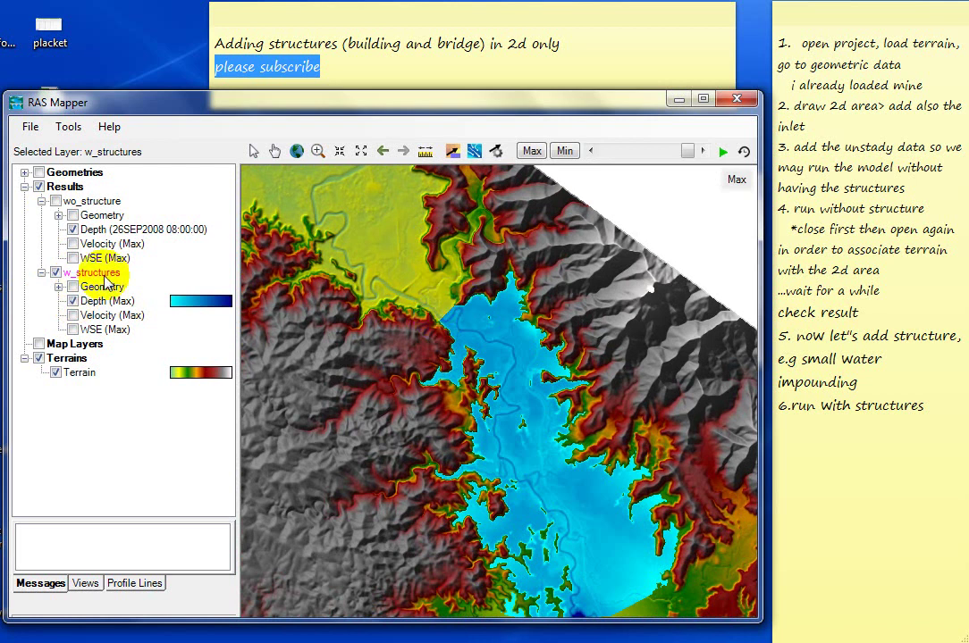
Toggle the wo_structure depth layer on and off to compare flooding with and without the weir, leaving it visible.
left_click(72, 230)
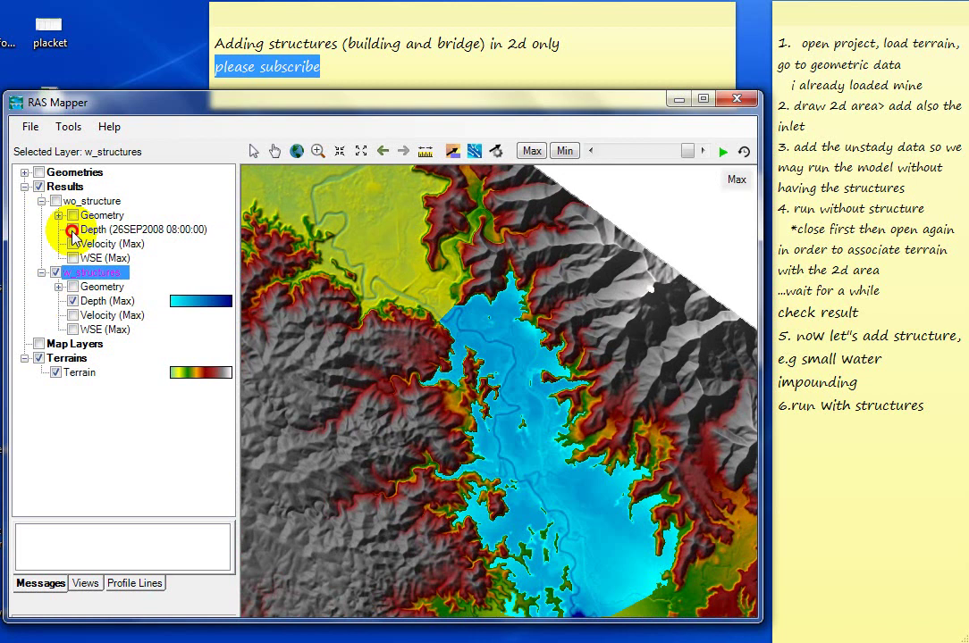
left_click(73, 230)
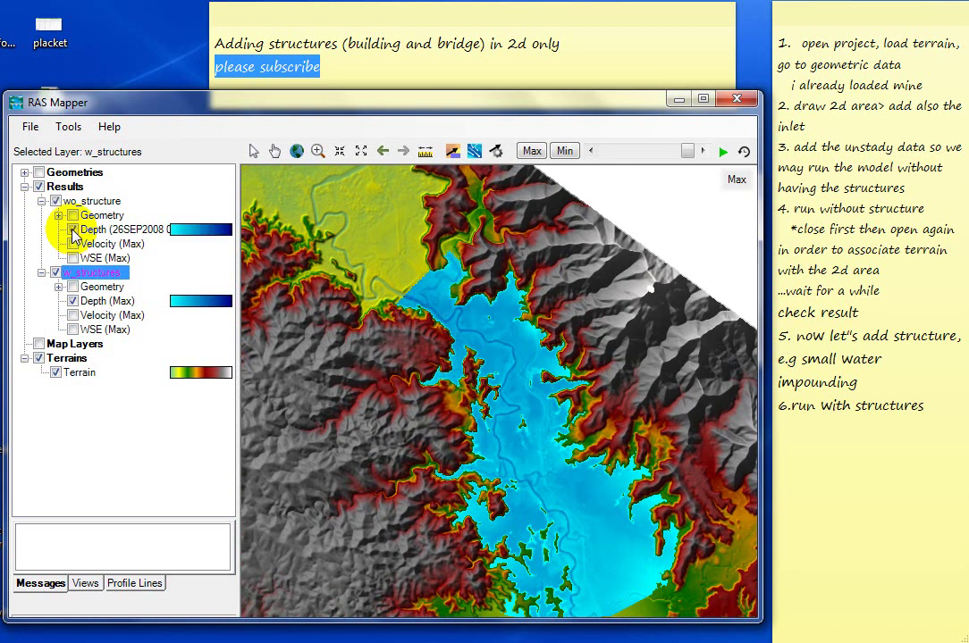
left_click(72, 230)
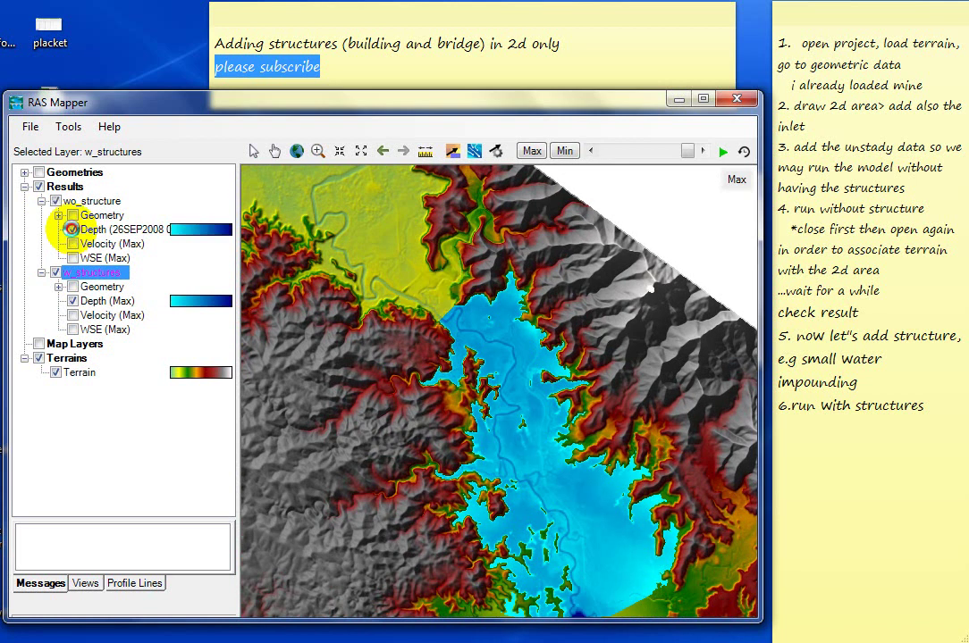
left_click(73, 230)
left_click(73, 229)
left_click(73, 230)
left_click(72, 230)
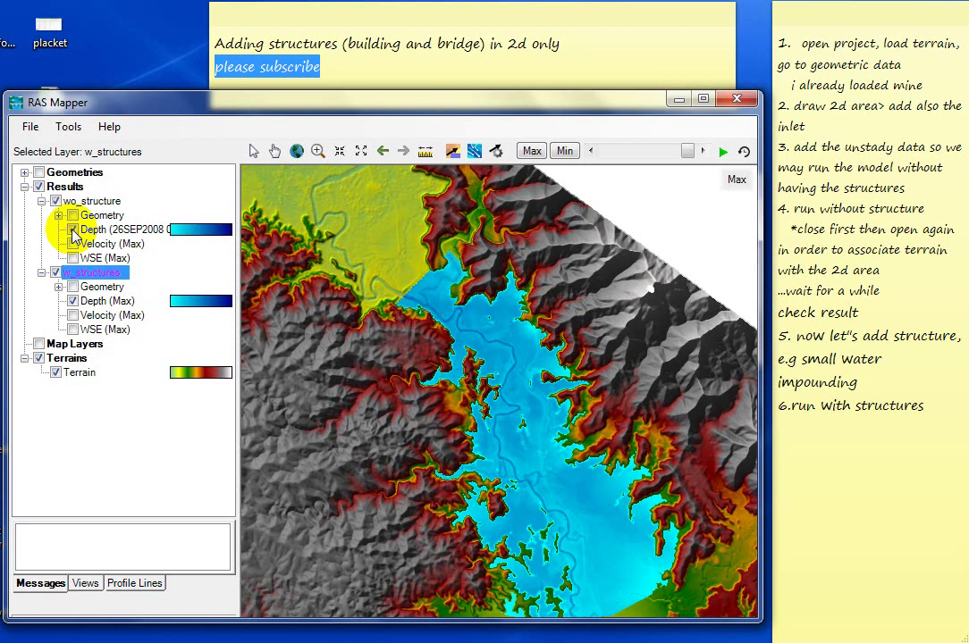
Turn on the wo_structure and w_structure geometries in RAS Mapper and show the wo_structure 2D Flow Areas on the map.
left_click(25, 172)
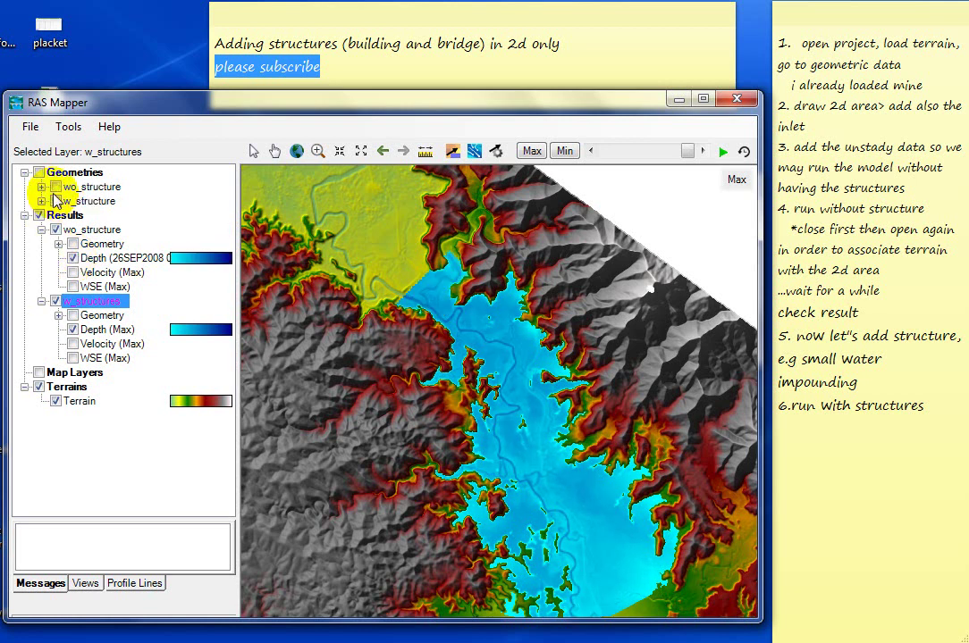
left_click(56, 201)
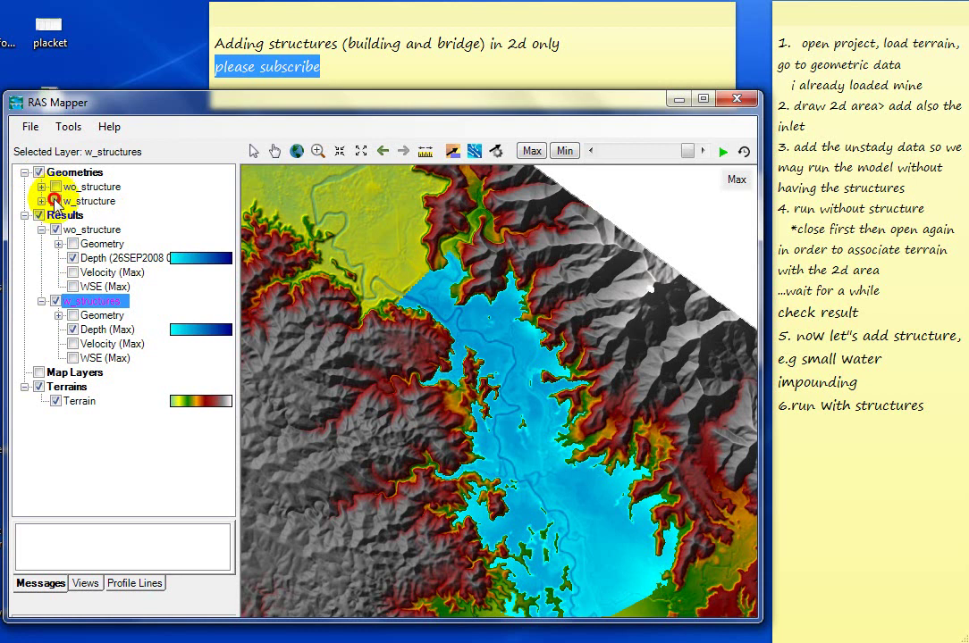
left_click(56, 188)
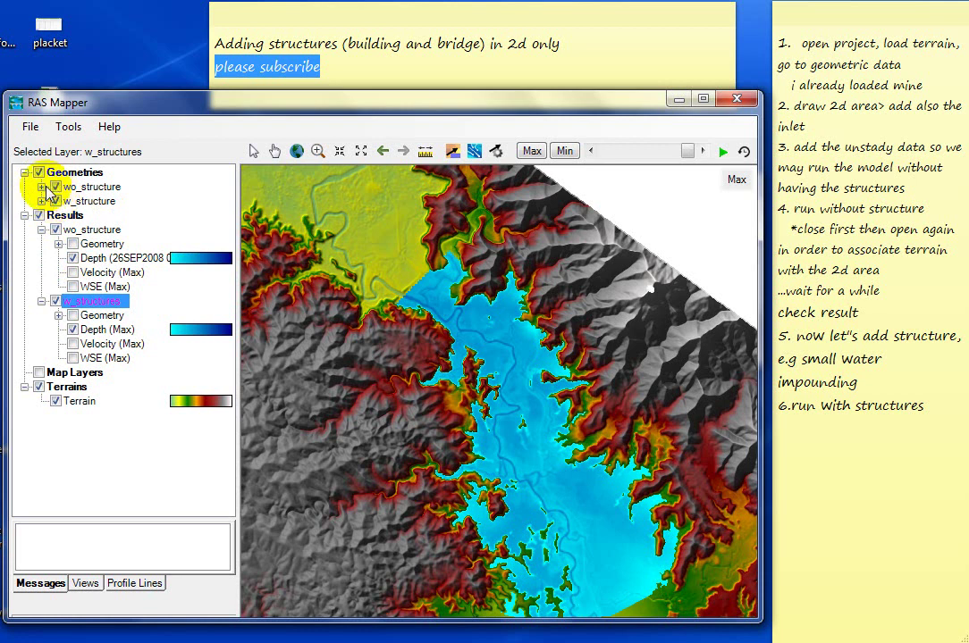
left_click(42, 187)
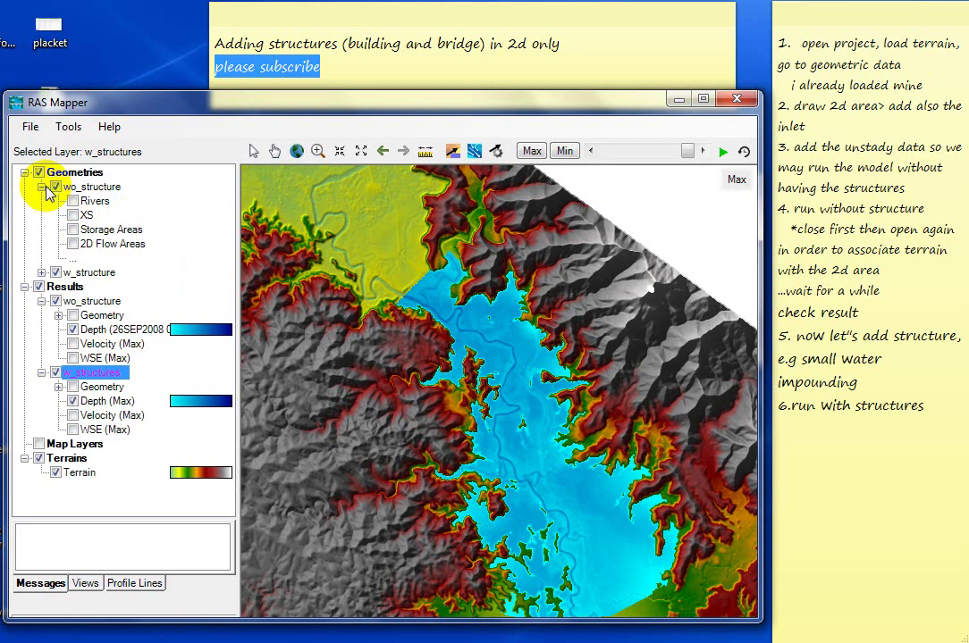
left_click(74, 245)
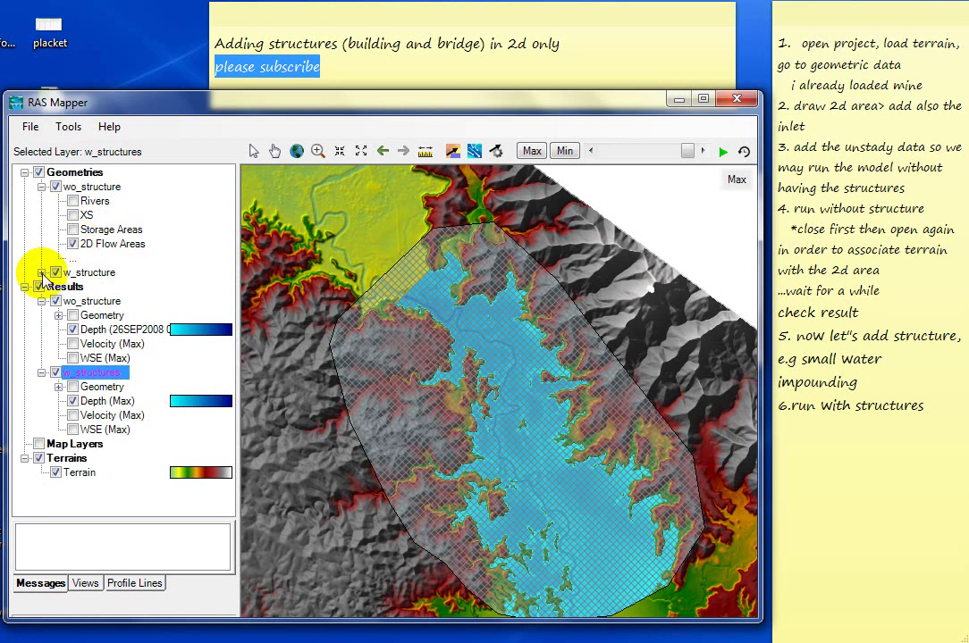
Expand the w_structure geometry's layers, and collapse the layer lists of the wo_structure geometry and results.
left_click(42, 272)
left_click(74, 330)
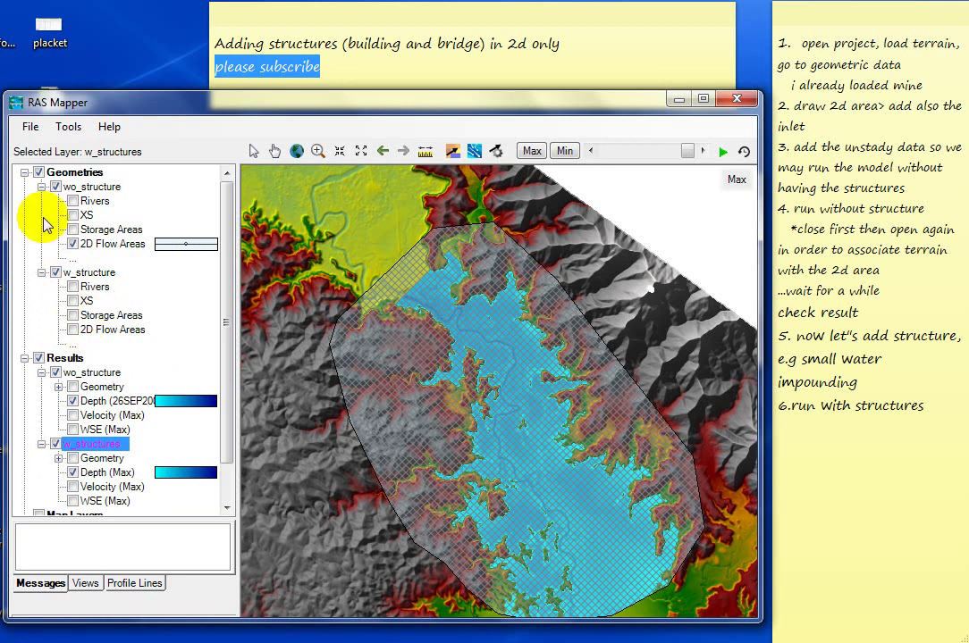
left_click(42, 187)
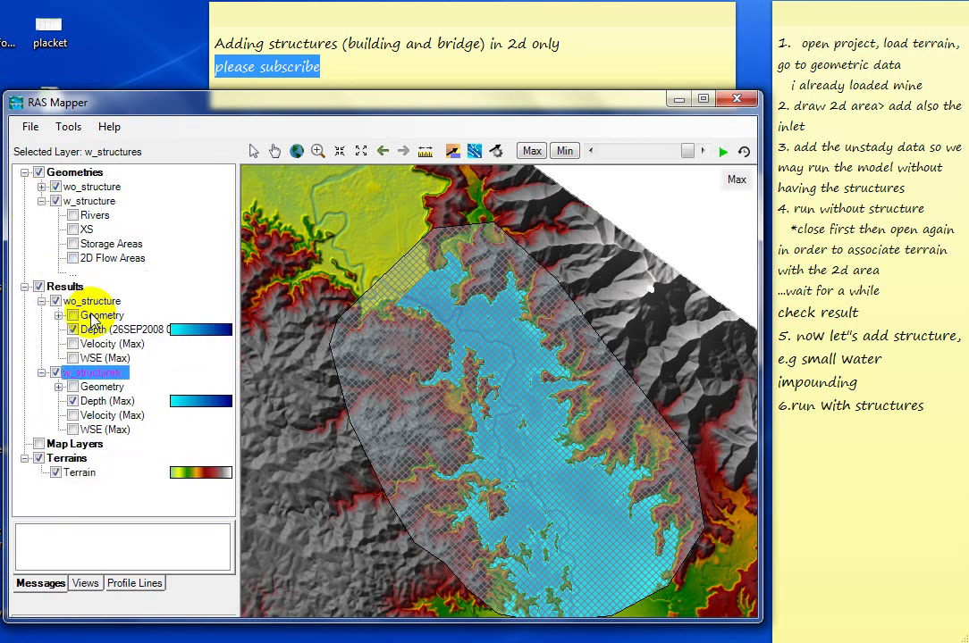
left_click(42, 301)
Add the line "you see the difference" below item 6 in the workflow sticky note.
left_click(869, 433)
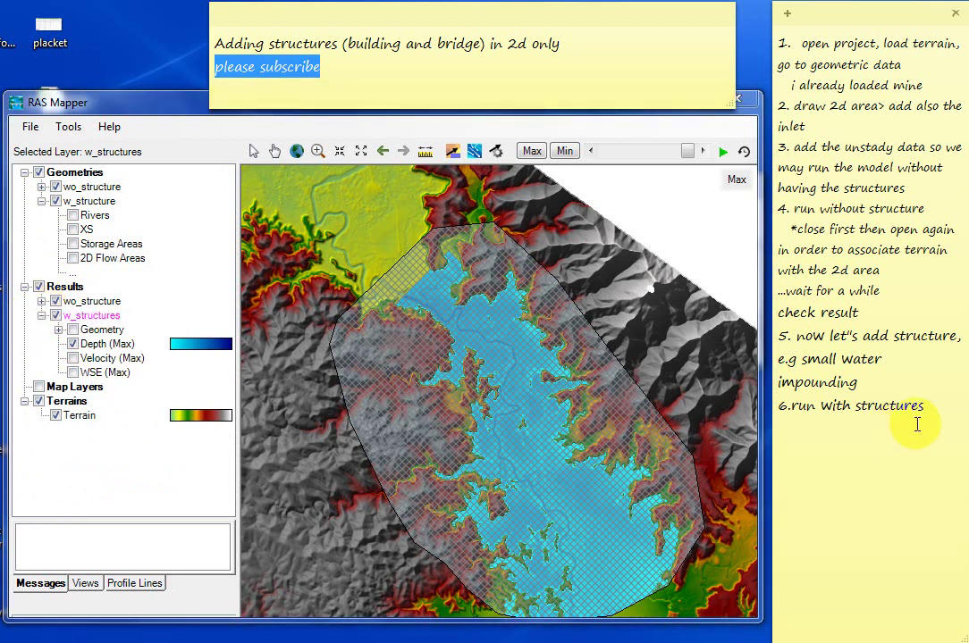
key("Return")
key("Return")
key("BackSpace")
type("you see the diffrence")
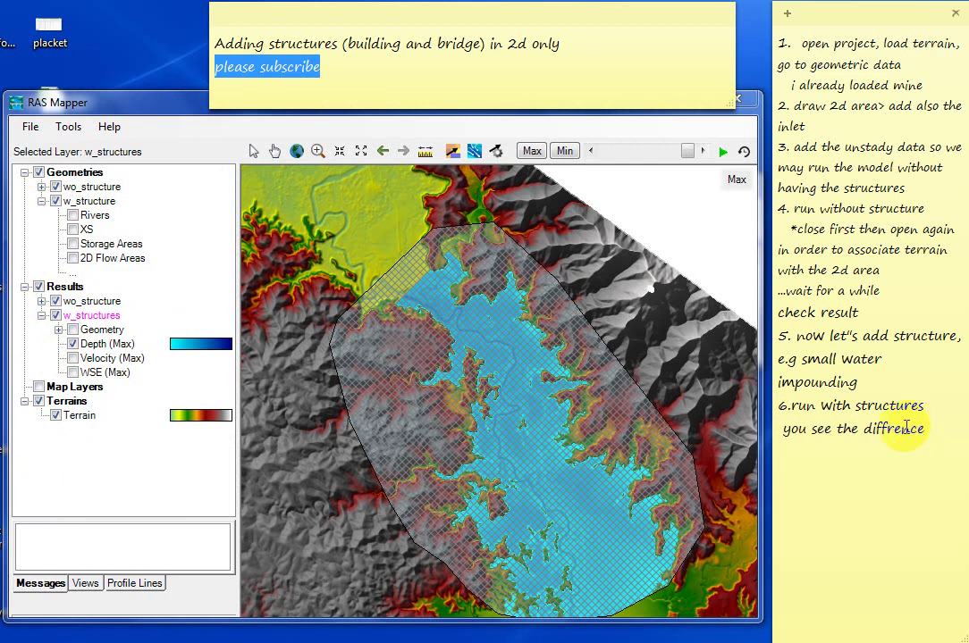
left_click(884, 431)
type("e")
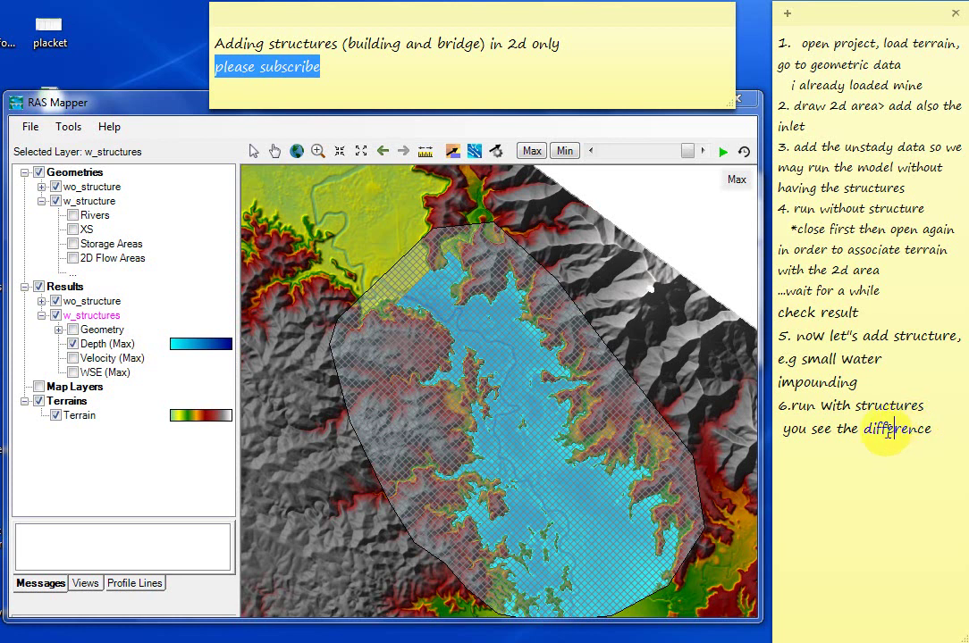
Hide the wo_structure results in RAS Mapper, leaving the w_structures maximum depth displayed over the 2D flow area.
left_click(74, 346)
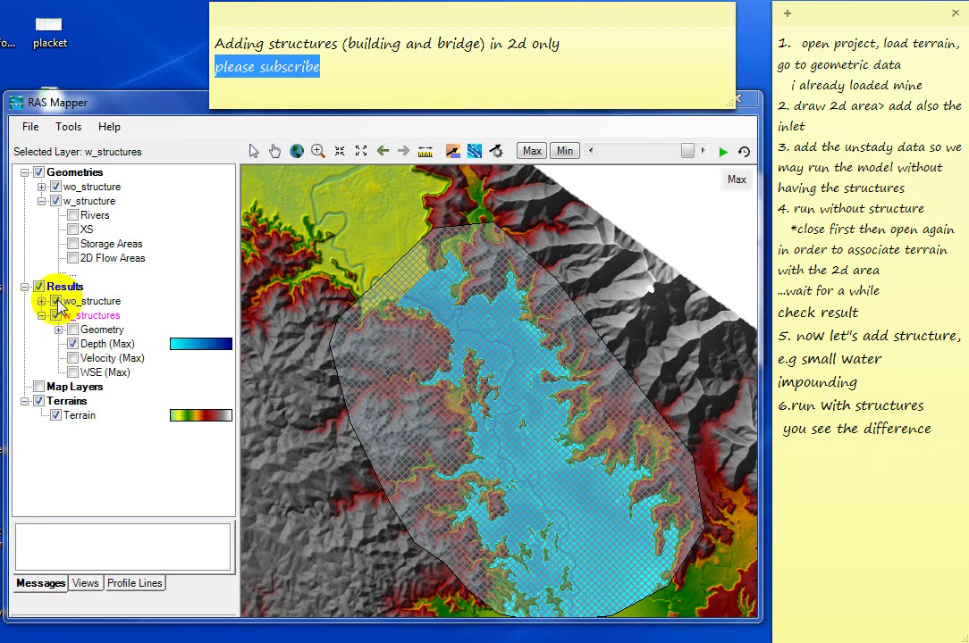
left_click(56, 302)
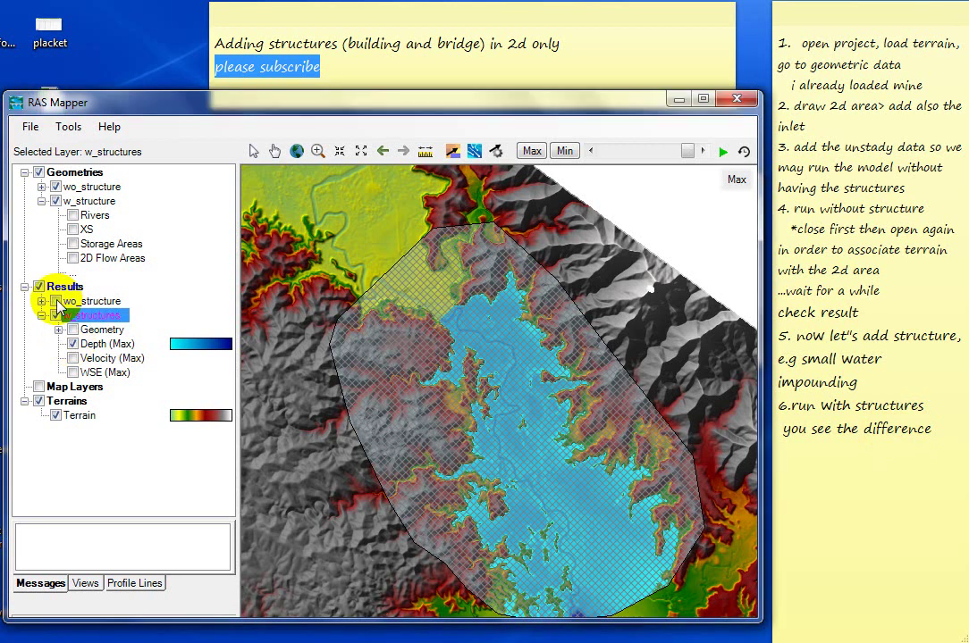